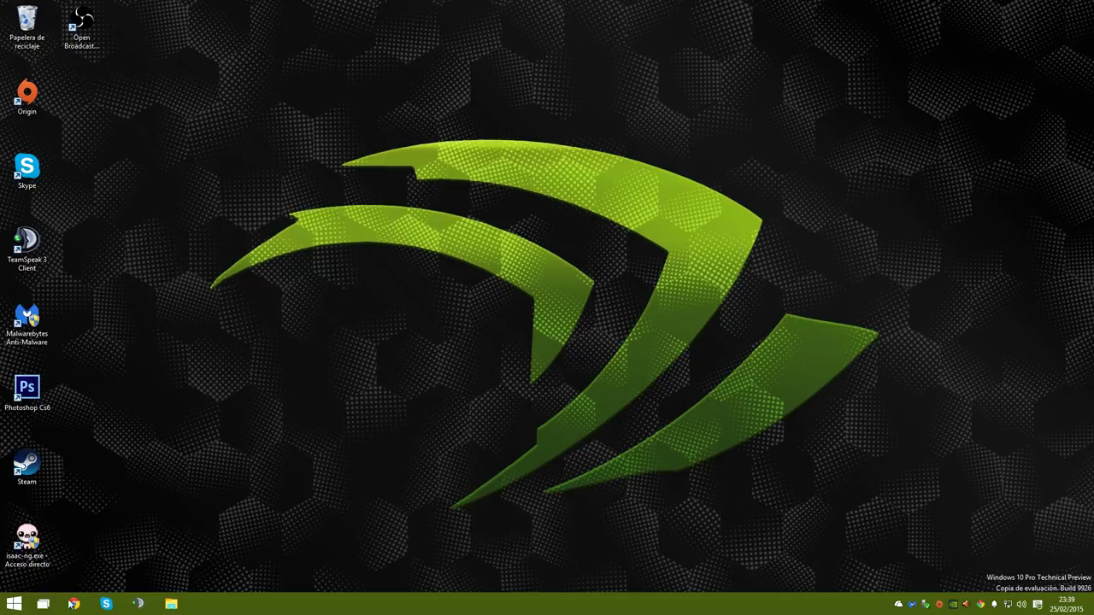
Switch to Chrome and go to youtube.com
left_click(73, 605)
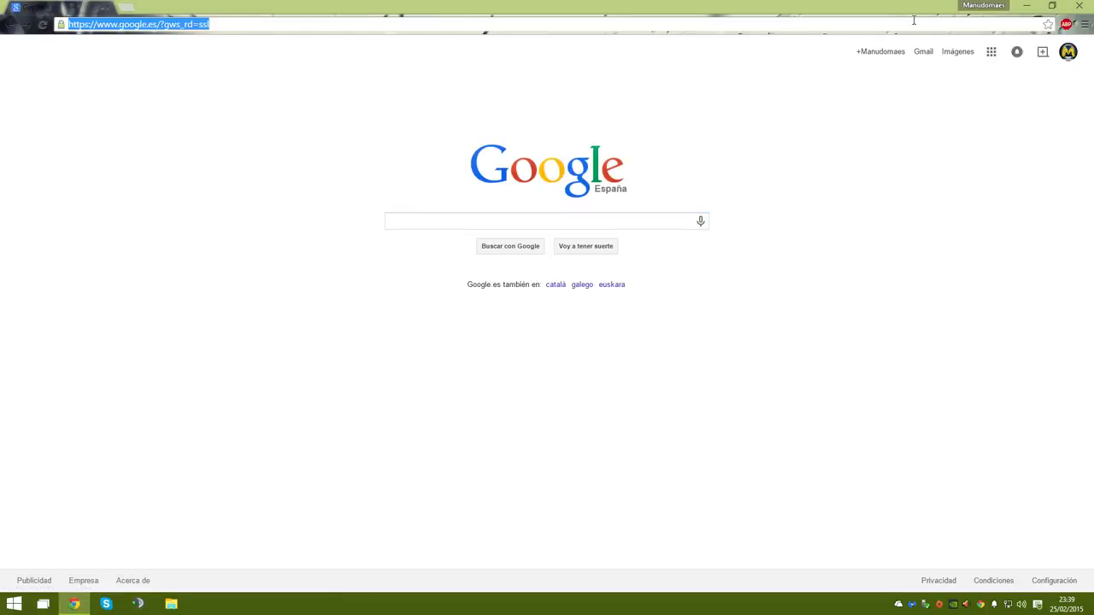
type("youtube.com")
key("Return")
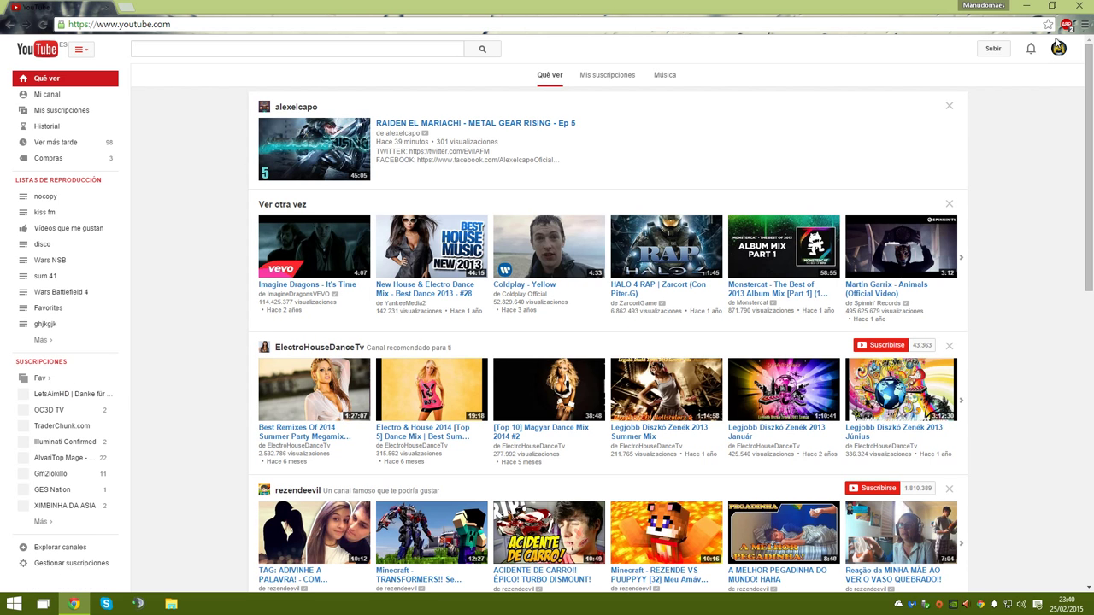
left_click(1058, 49)
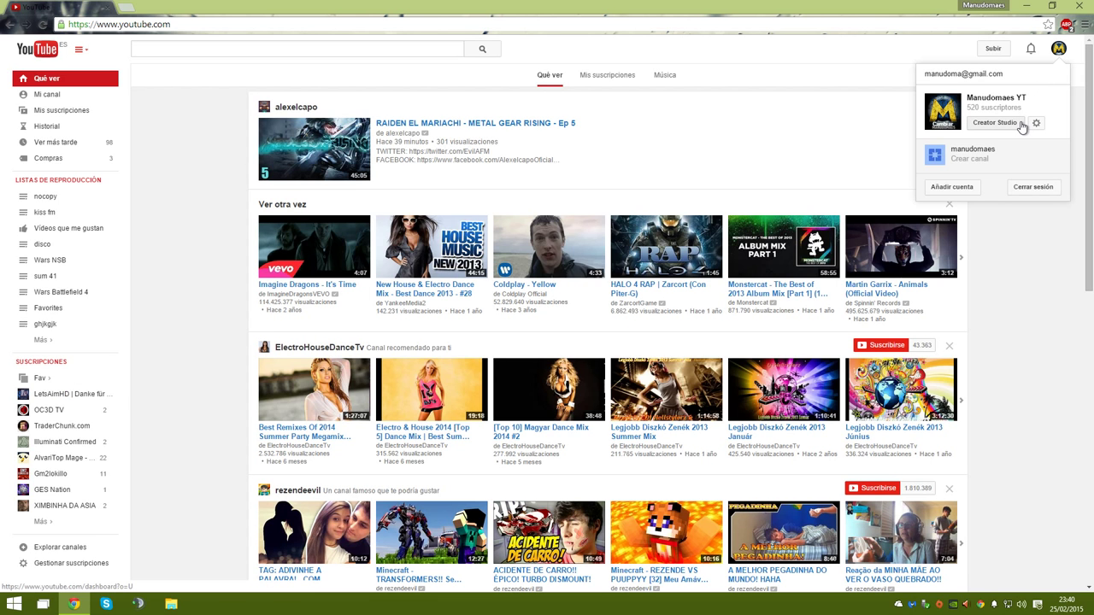
left_click(1037, 257)
scroll(1040, 376, "down", 7)
scroll(1042, 374, "up", 3)
scroll(1040, 375, "up", 3)
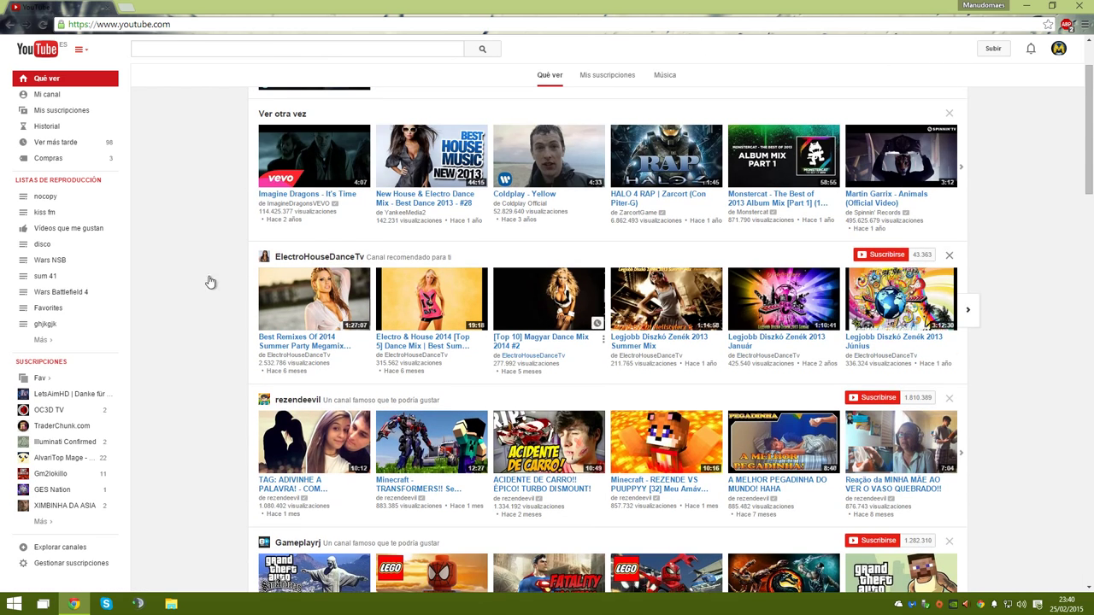
scroll(1060, 171, "up", 1)
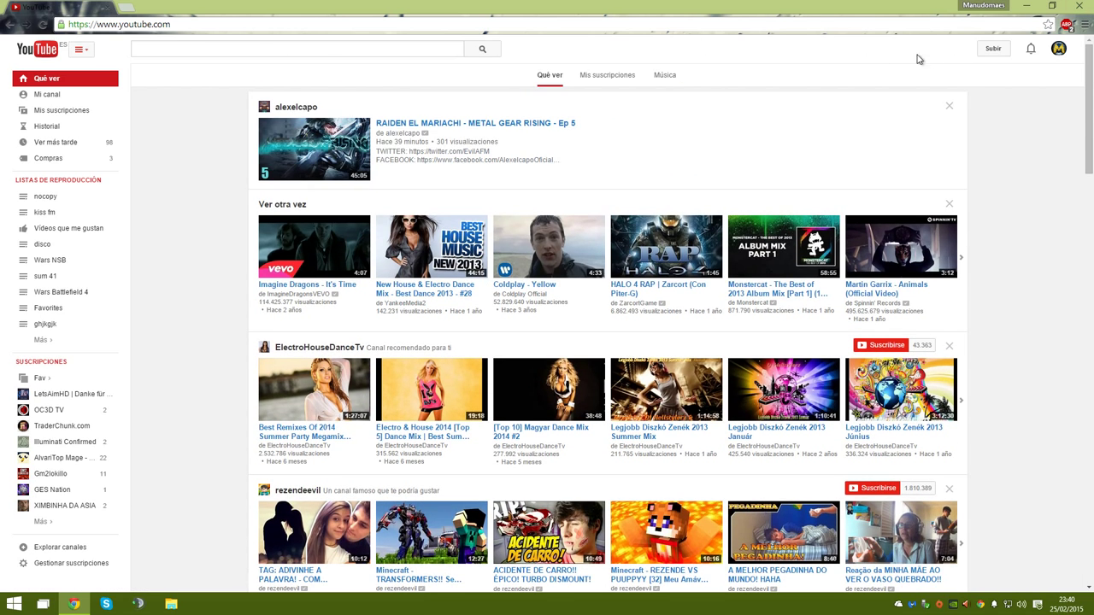
Open Creator Studio for the signed-in channel
scroll(1026, 171, "down", 5)
left_click(1058, 50)
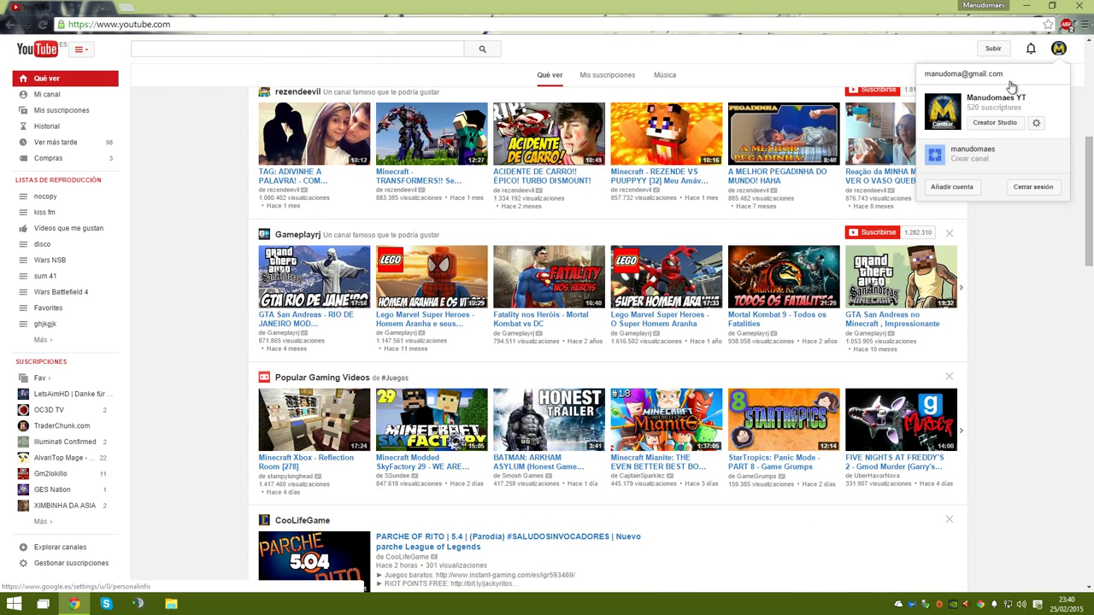
left_click(984, 135)
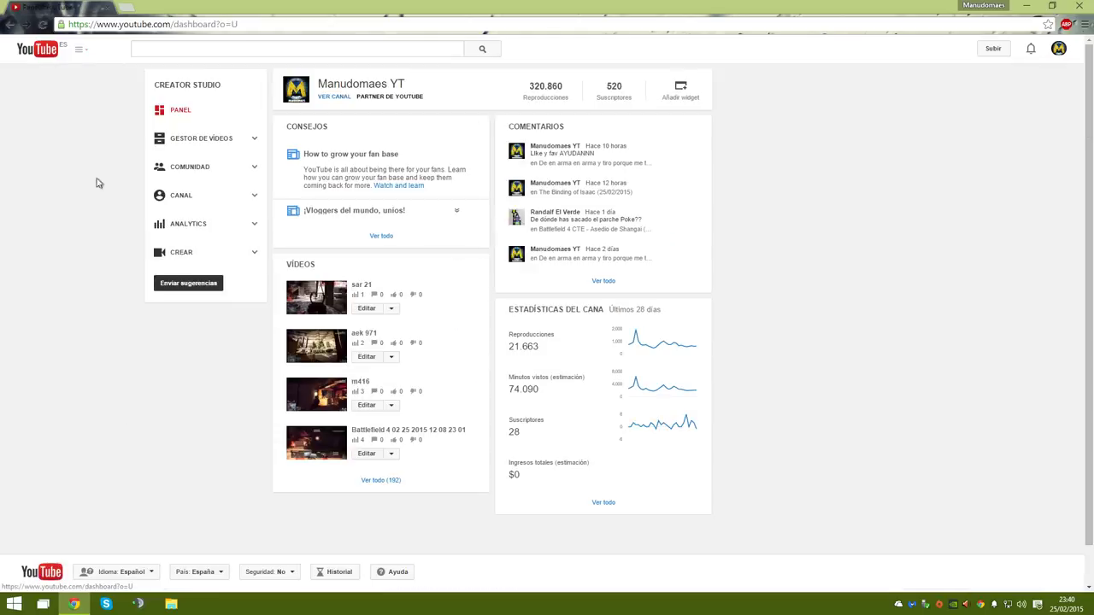
Go to the live events section of the video manager and start scheduling a new event
left_click(177, 152)
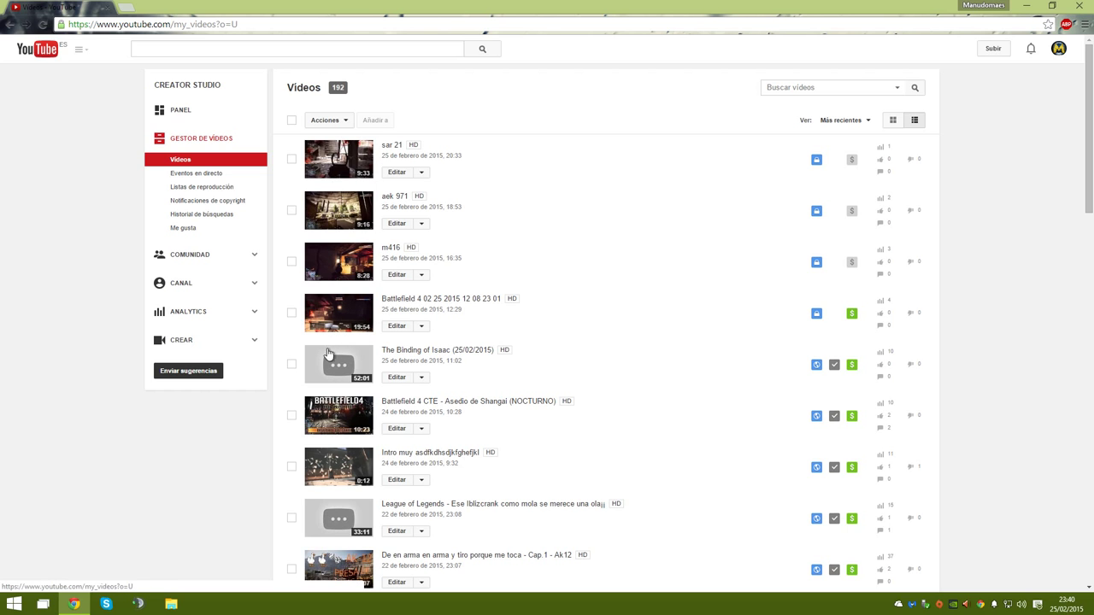
left_click(202, 214)
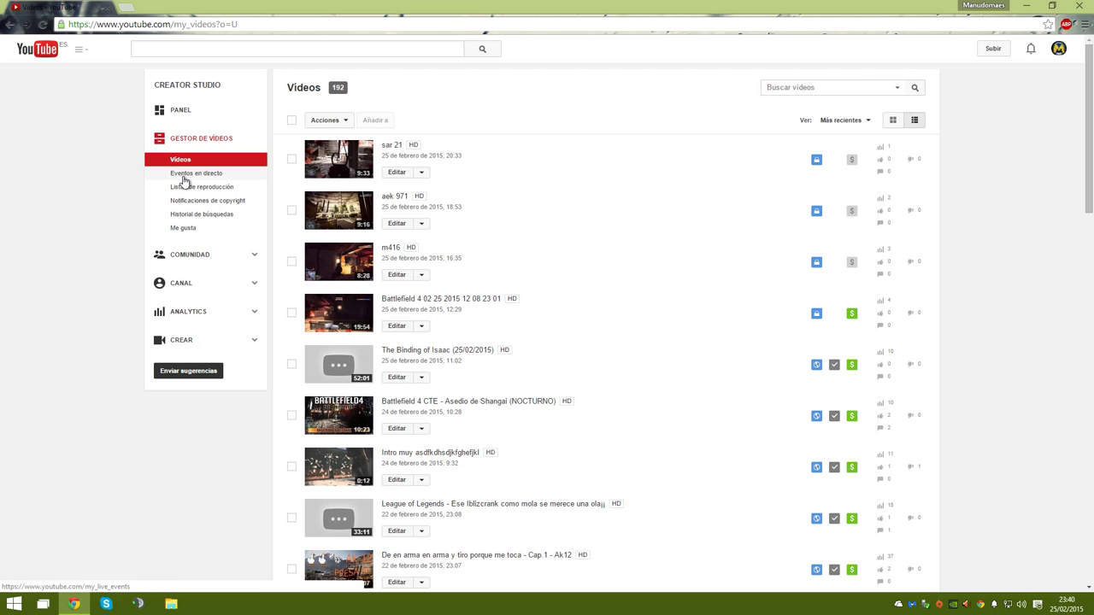
left_click(185, 175)
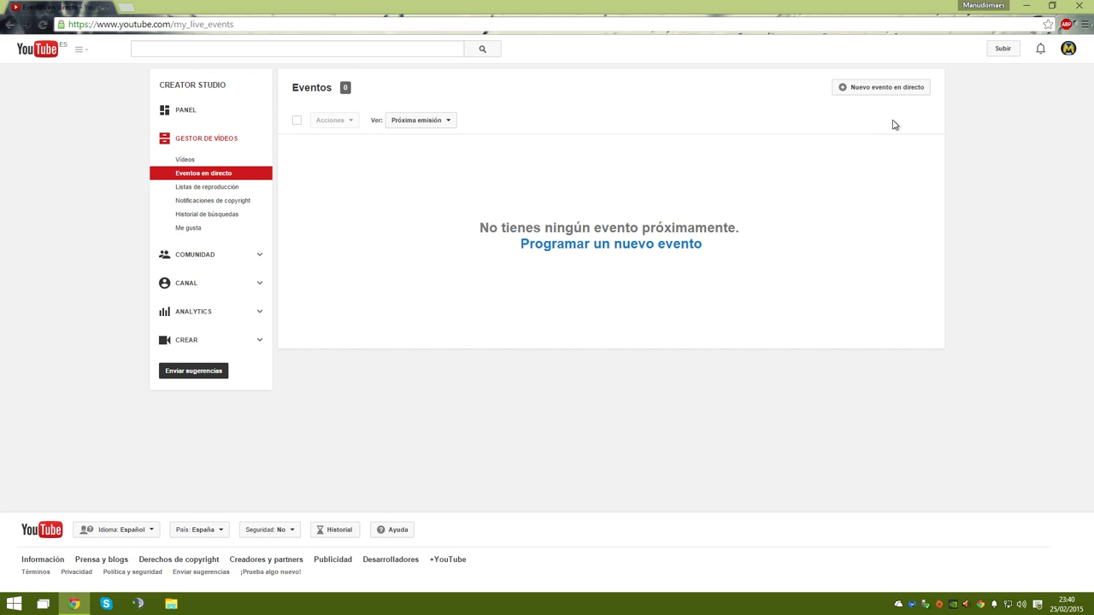
left_click(625, 252)
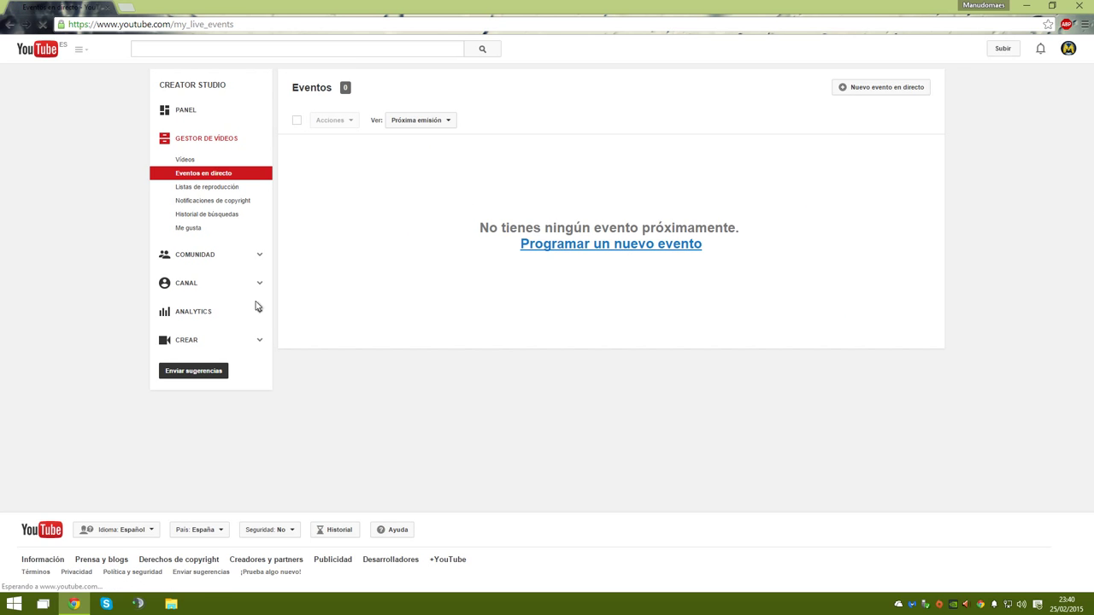
Set the new event's privacy to Privado and title it "Test"
left_click(649, 183)
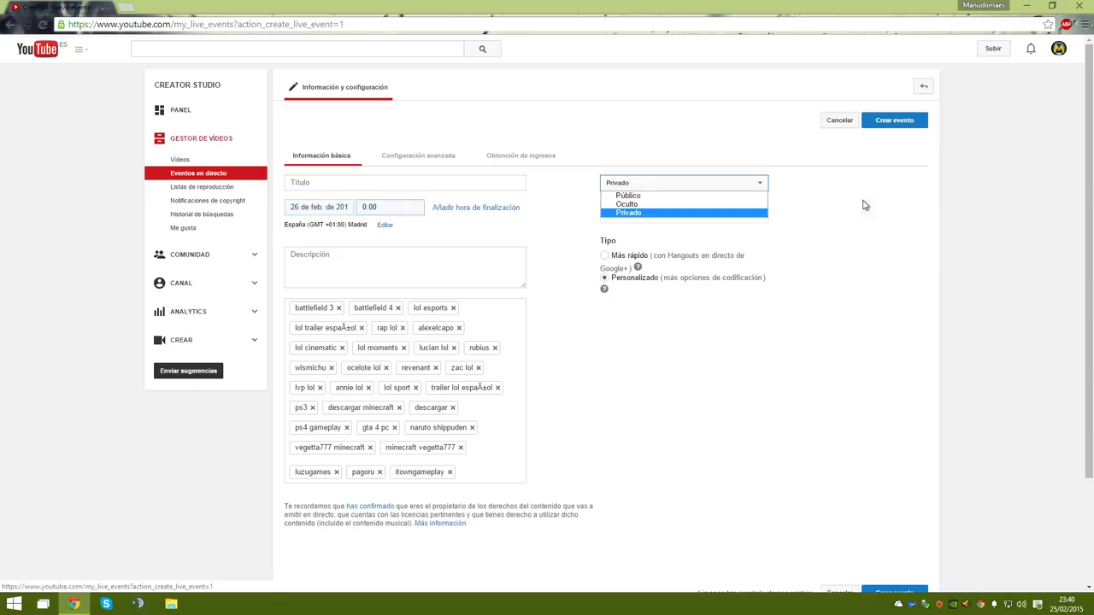
left_click(624, 216)
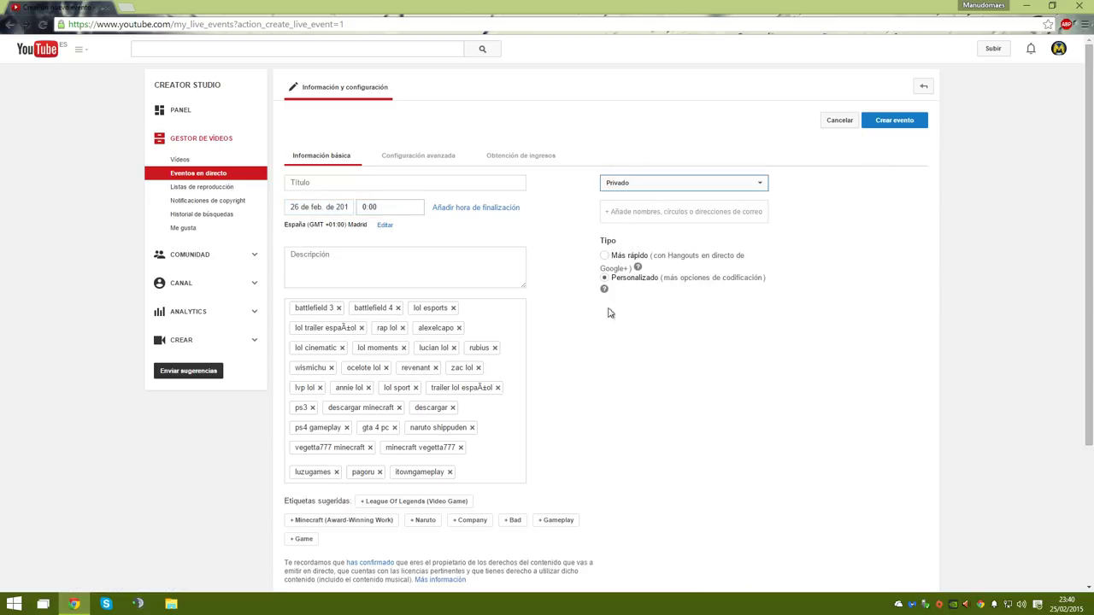
left_click(311, 188)
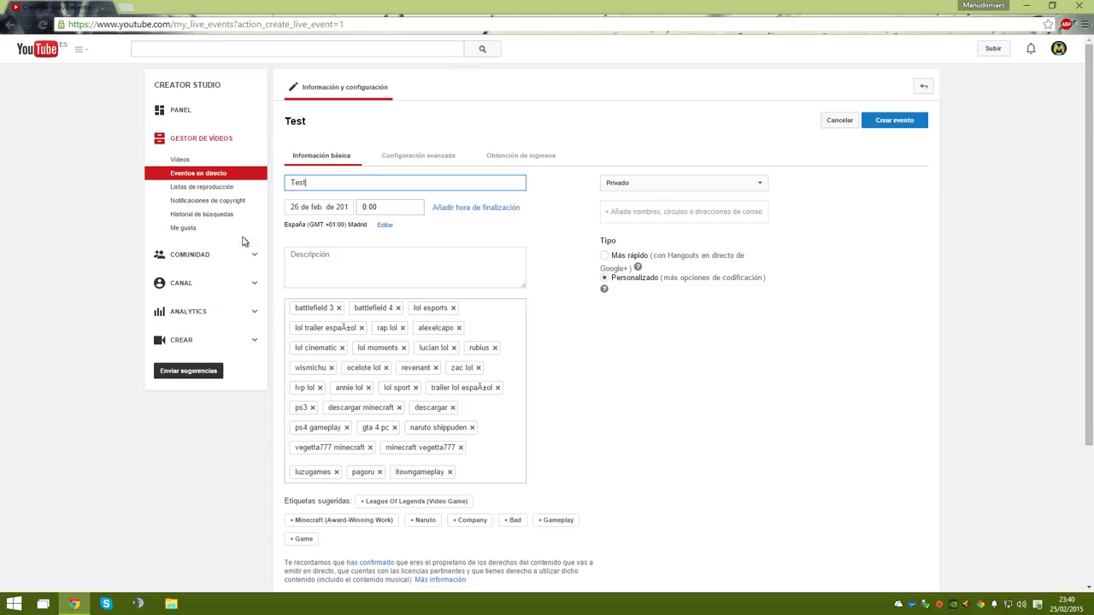
Review the event's start time choices and description field in the basic information
left_click(386, 206)
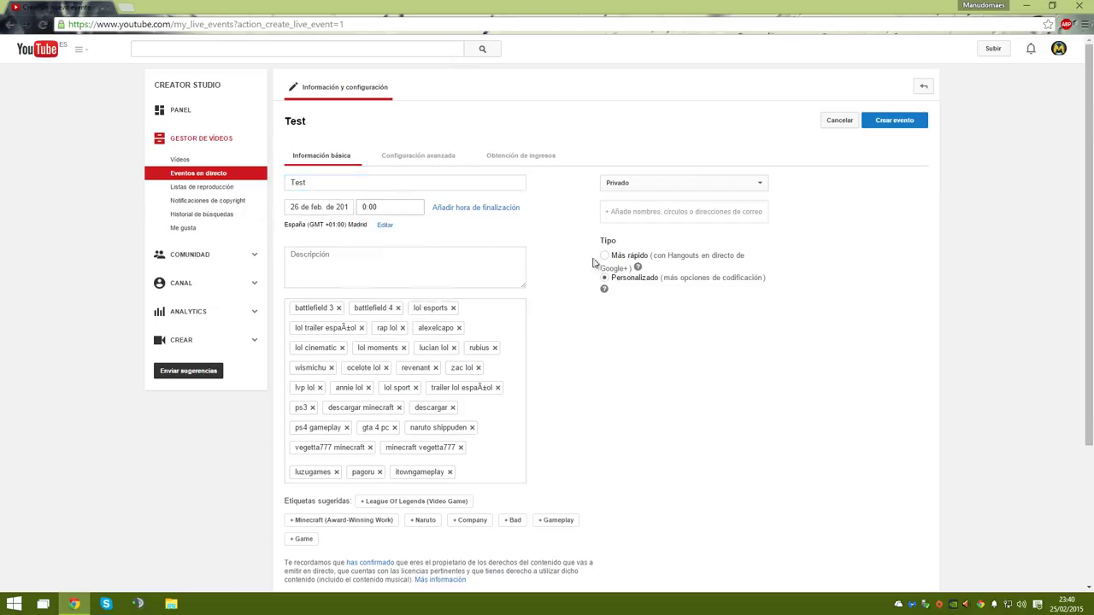
left_click(380, 206)
scroll(386, 231, "down", 10)
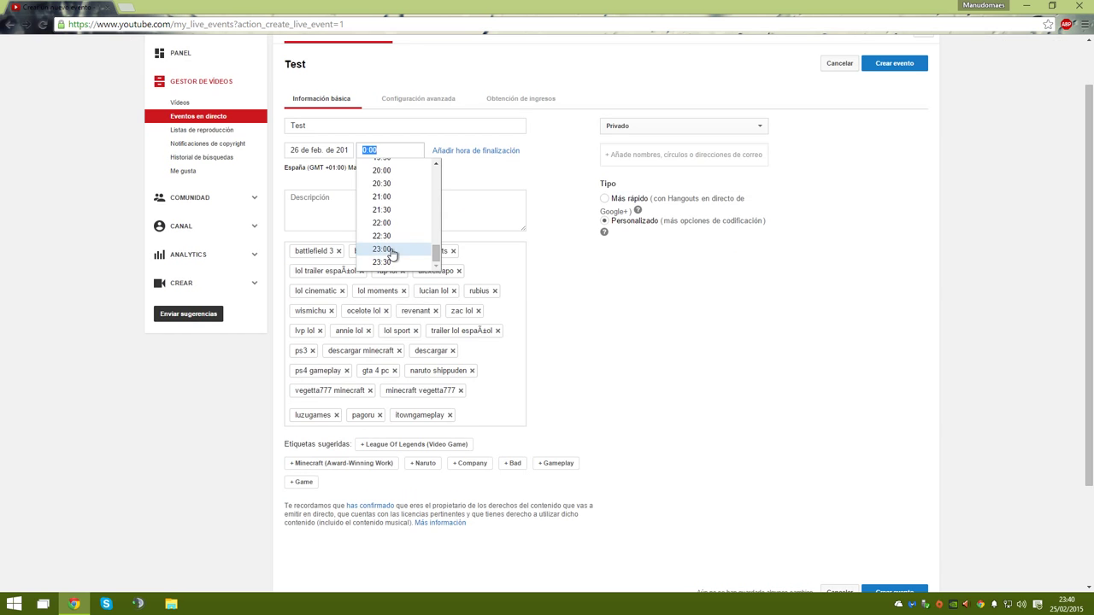
scroll(376, 248, "up", 5)
scroll(382, 254, "up", 5)
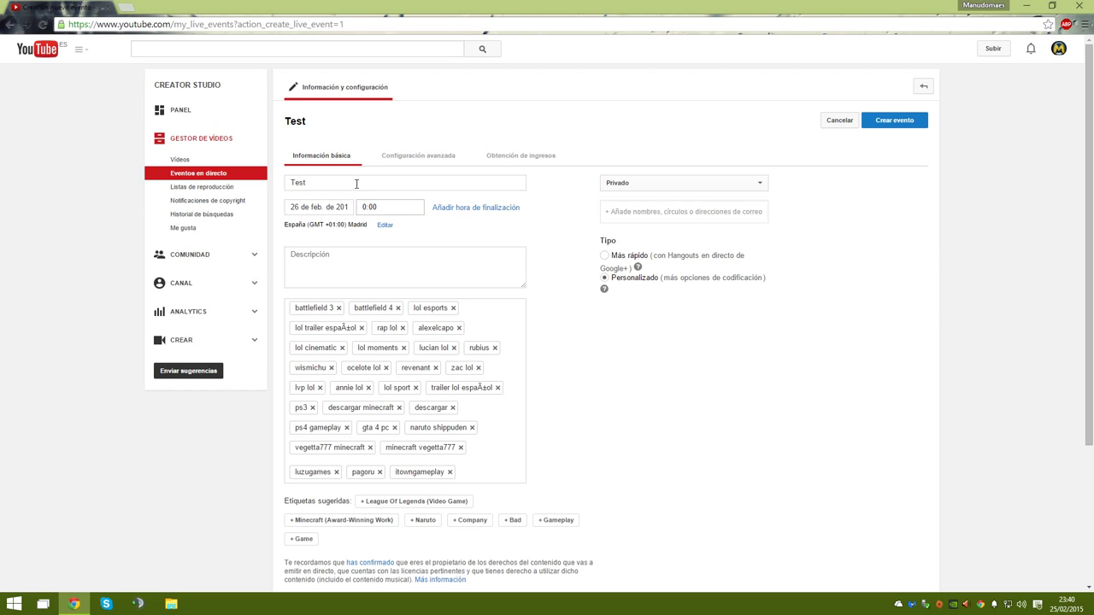
left_click(349, 264)
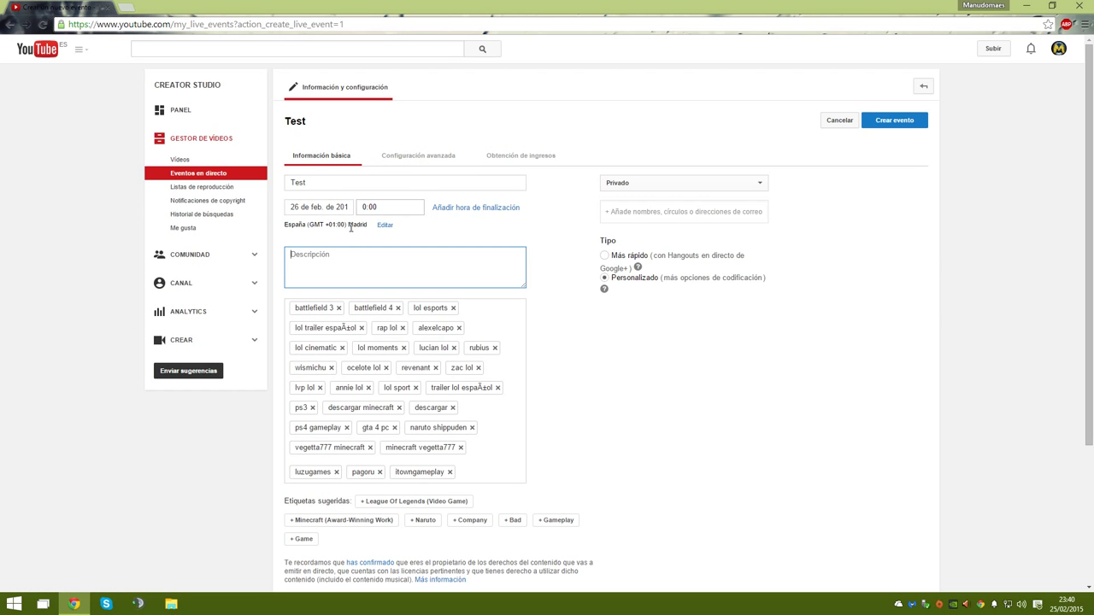
scroll(606, 342, "down", 5)
scroll(781, 220, "up", 5)
left_click(781, 220)
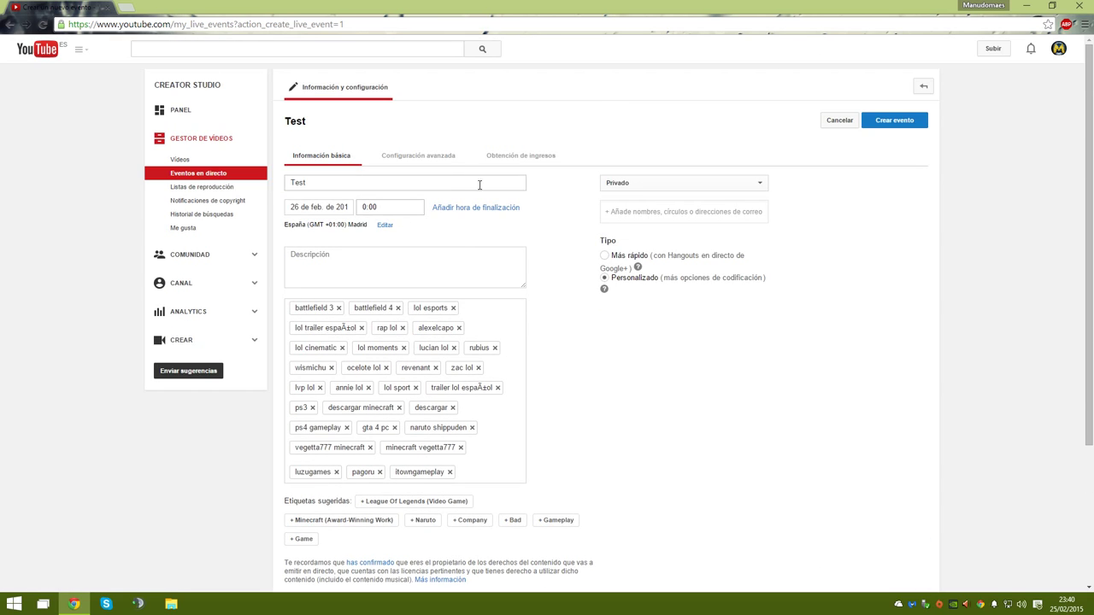
Review the event's advanced settings, including chat, license, promotion, category, comments, DVR and broadcast delay
scroll(709, 268, "down", 1)
scroll(709, 268, "up", 1)
left_click(425, 165)
scroll(909, 478, "down", 5)
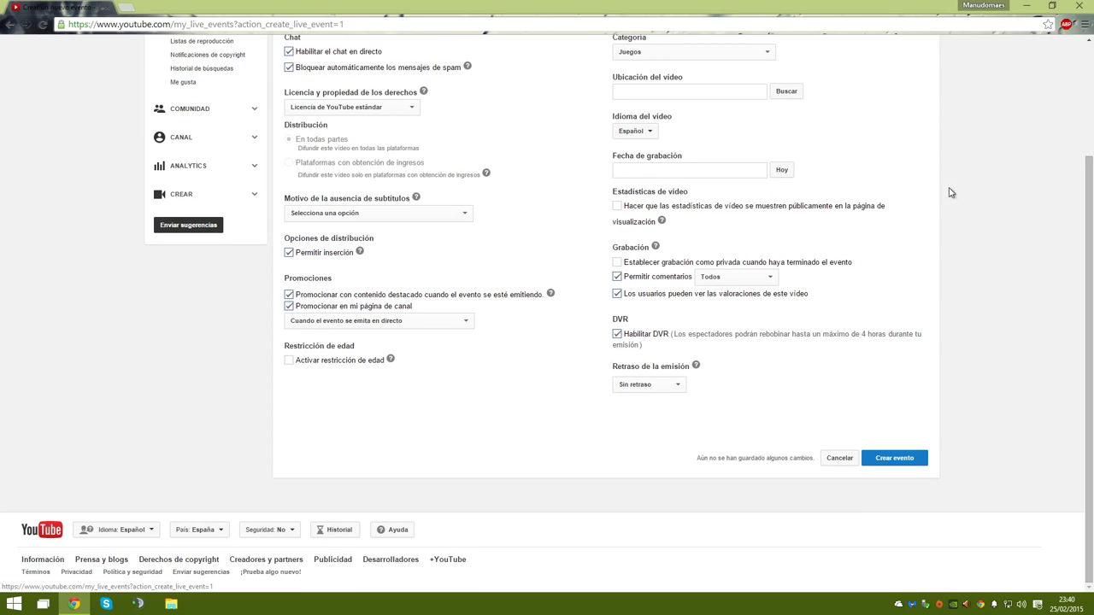
scroll(952, 193, "up", 5)
Enable monetization with ads for the event and create it
left_click(549, 152)
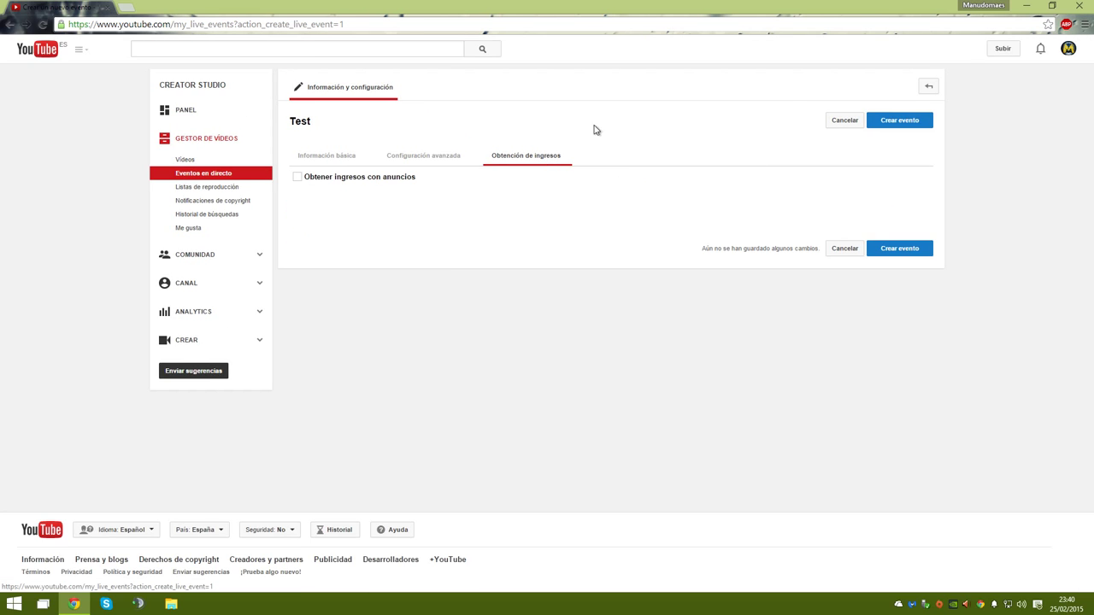
left_click(298, 177)
left_click(919, 383)
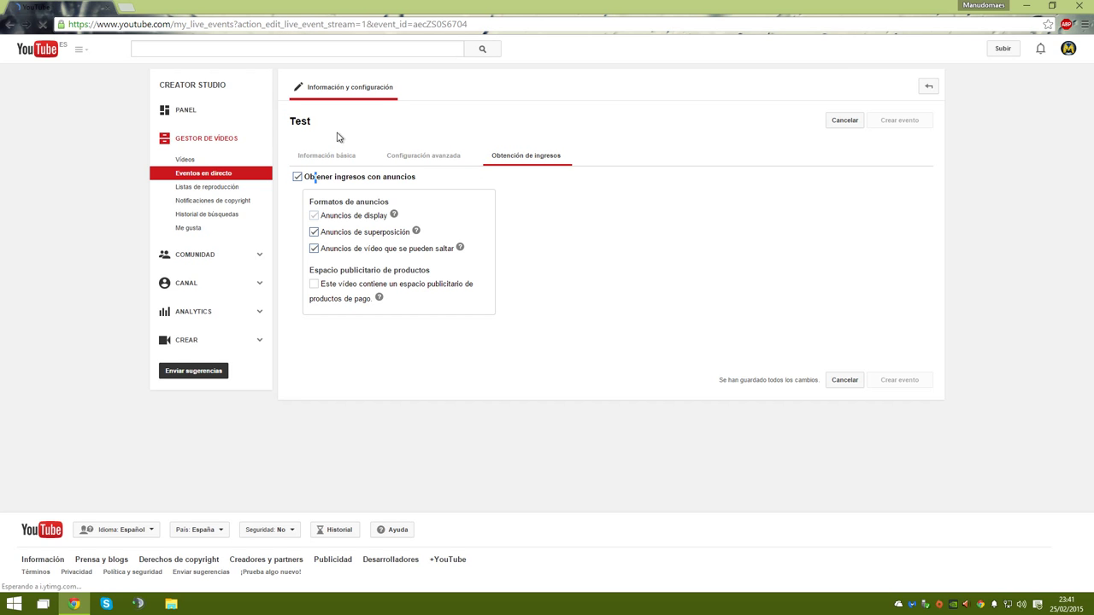
Upload the iblitzcrank_white_by_sonsofparagon image from the Descargas folder as the event's thumbnail
left_click(371, 224)
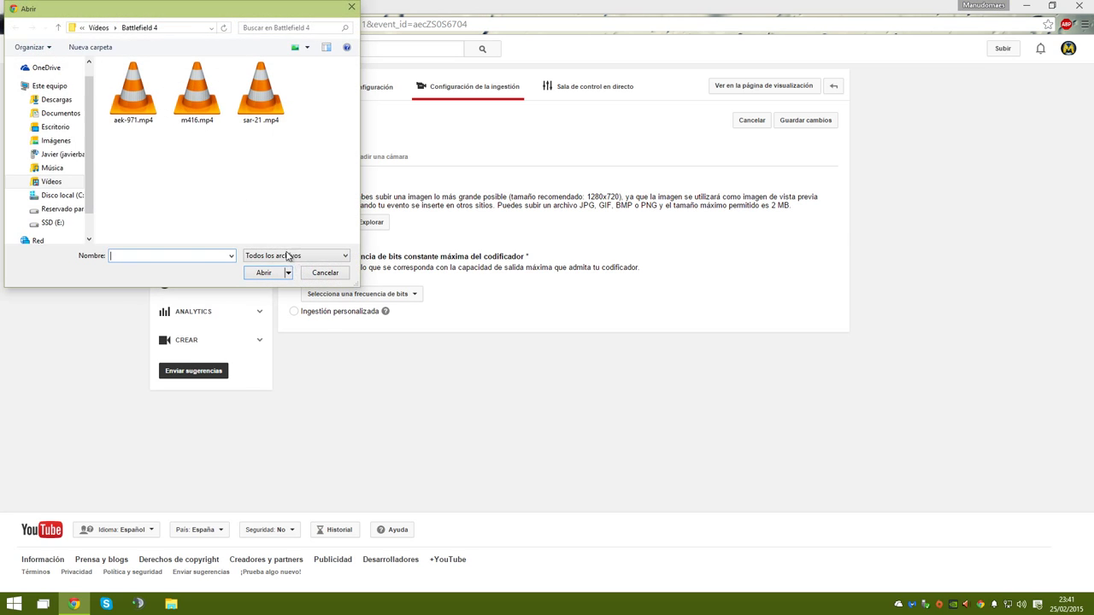
left_click(55, 140)
left_click(52, 100)
scroll(189, 134, "down", 1)
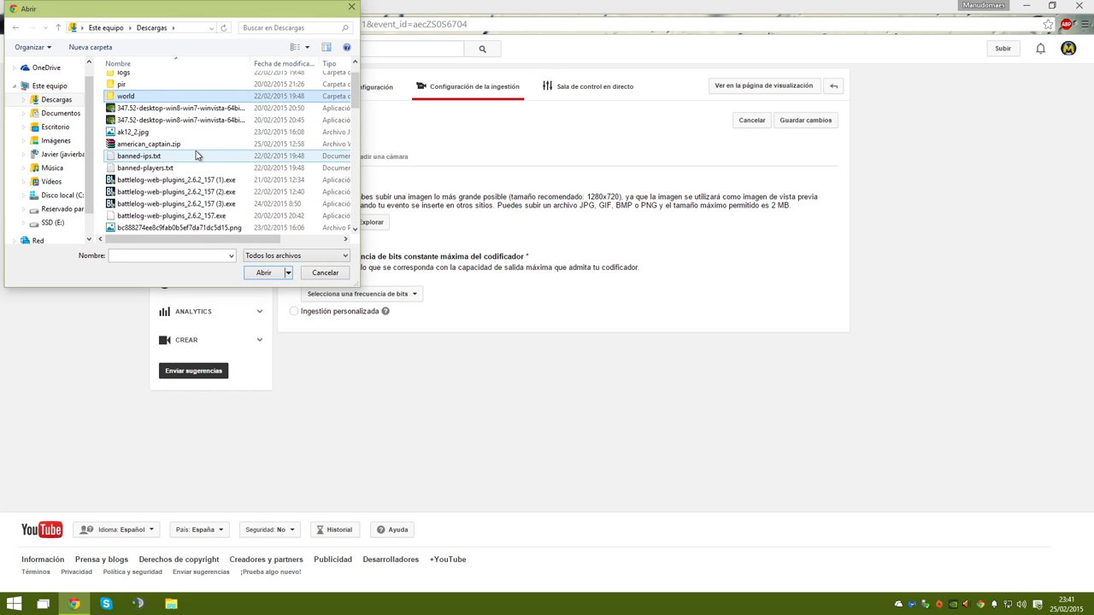
scroll(185, 136, "down", 4)
scroll(183, 137, "down", 2)
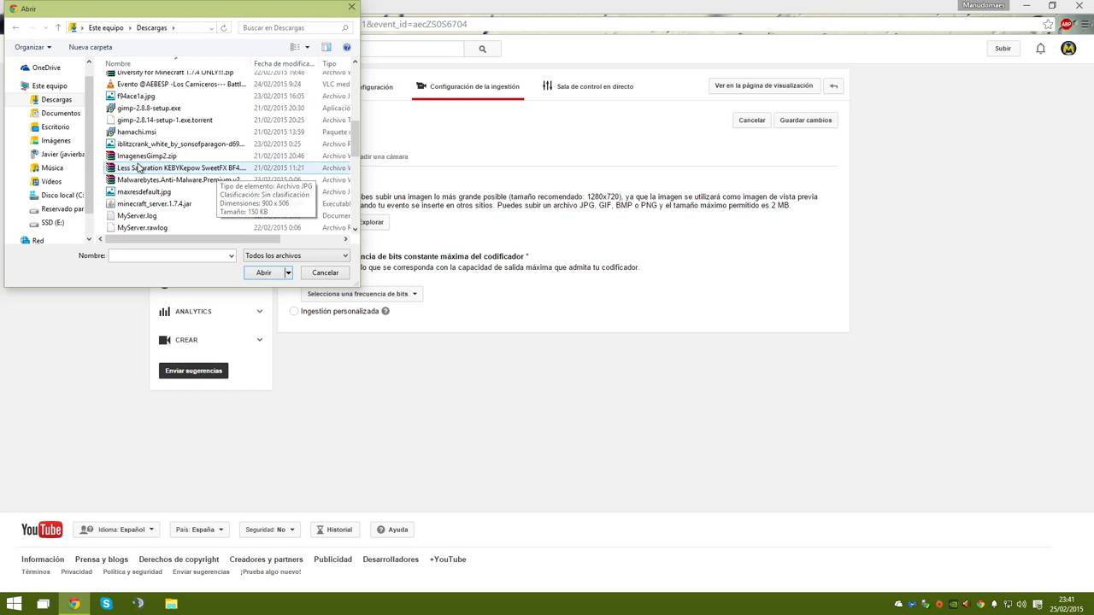
double_click(195, 145)
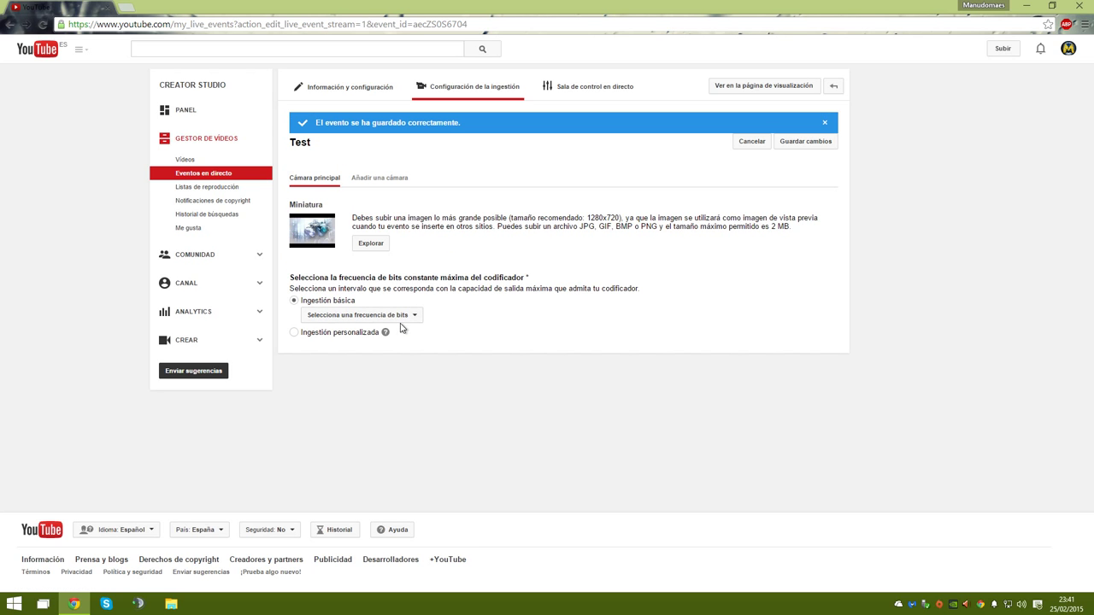
Try the 3000 Kbps - 6000 Kbps (1080p) bitrate for basic ingestion and settle on 1500 Kbps - 4000 Kbps (720p)
left_click(397, 317)
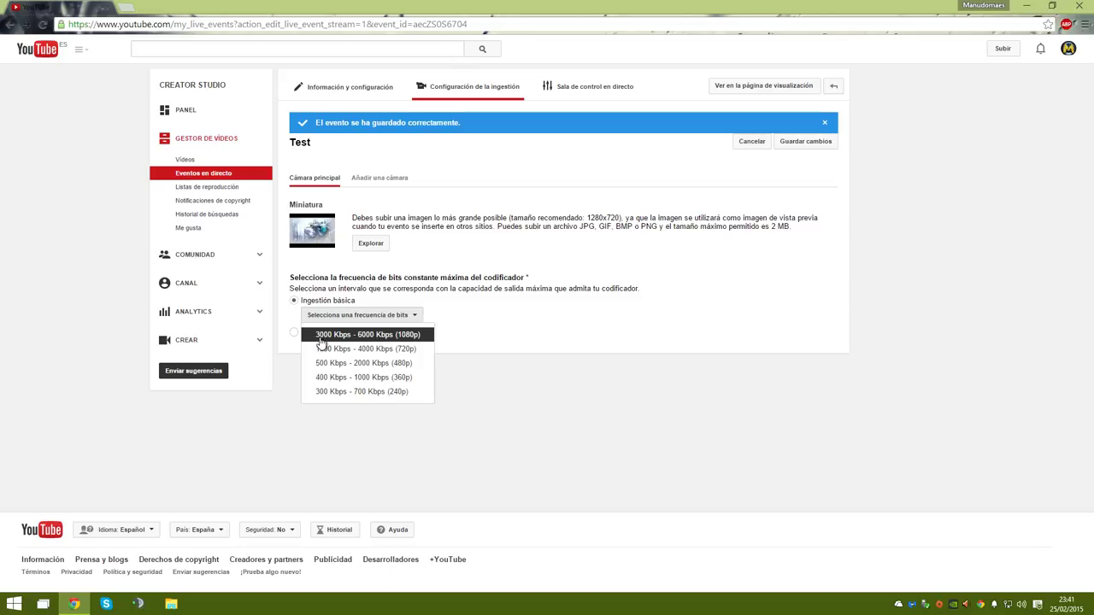
left_click(364, 336)
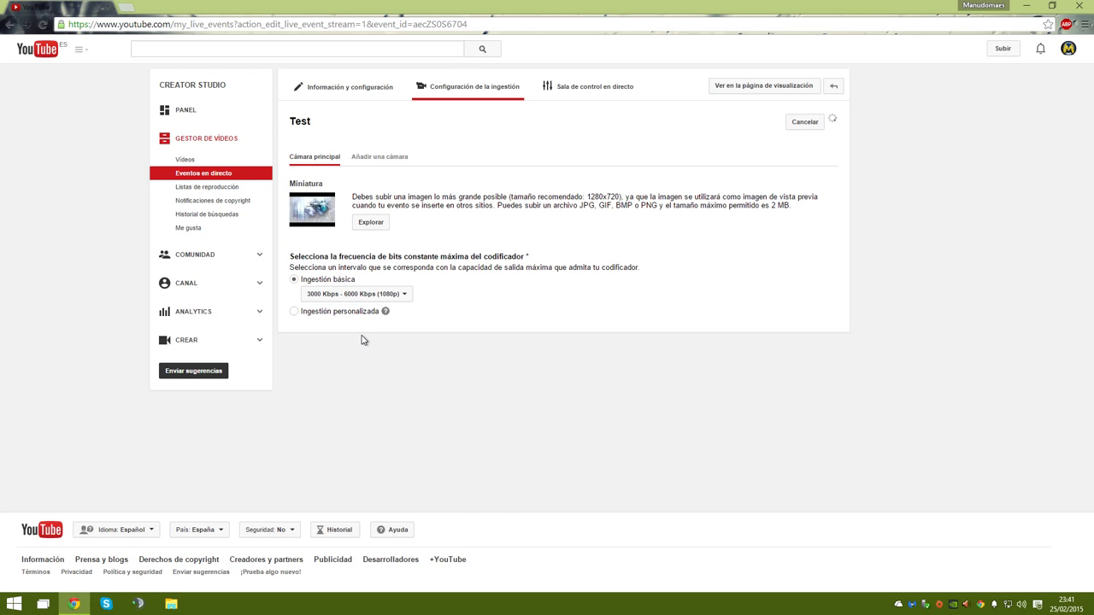
left_click(349, 315)
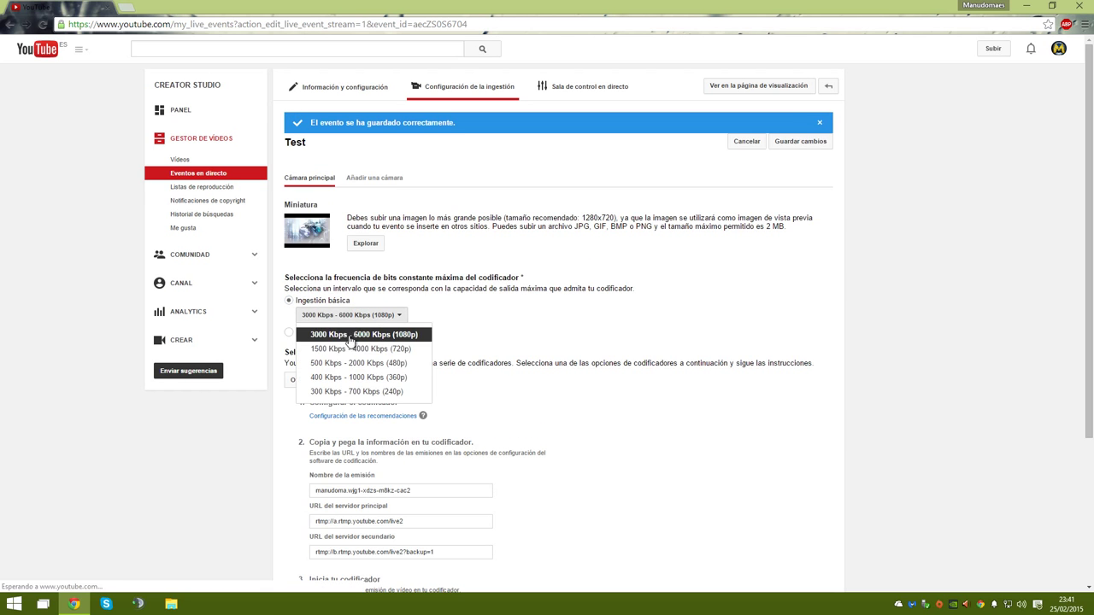
left_click(351, 349)
left_click(352, 316)
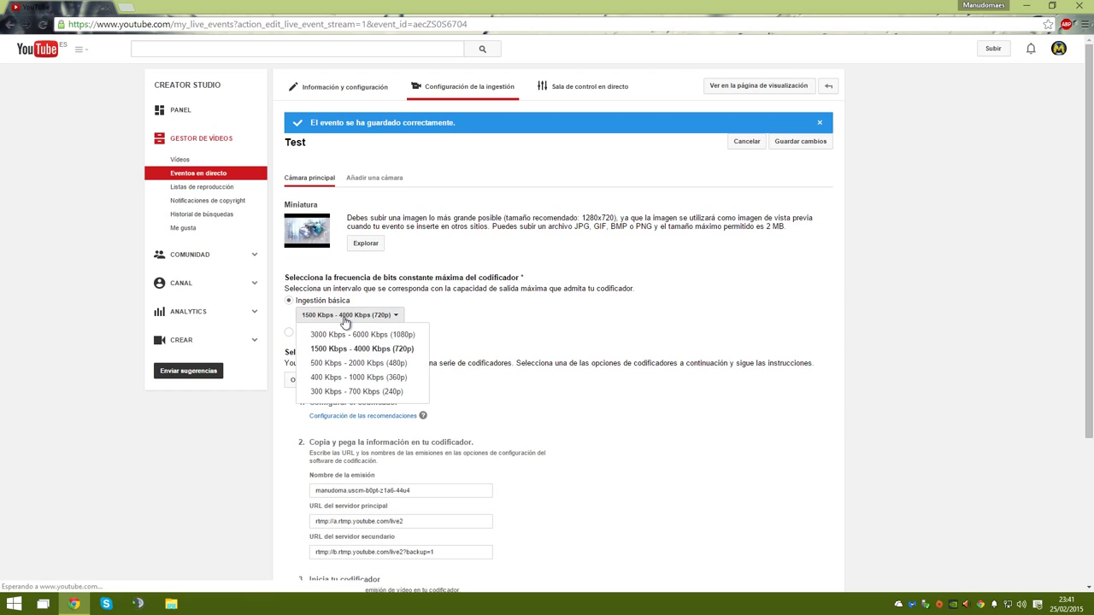
left_click(345, 318)
Choose Otros codificadores as the encoder and examine the stream name and server URLs it needs
scroll(371, 312, "down", 3)
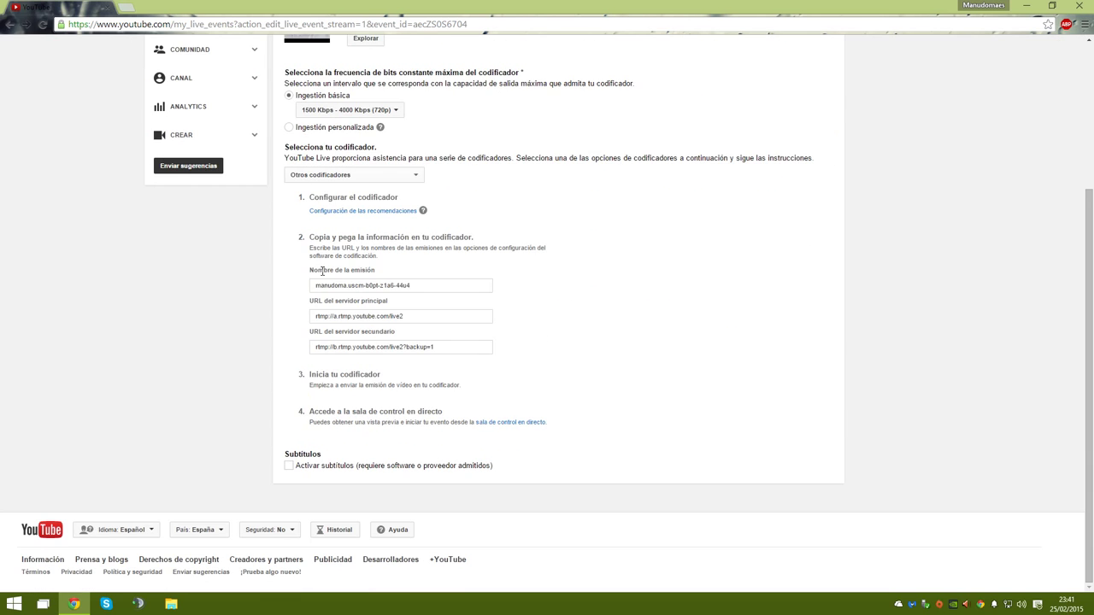
left_click(328, 287)
left_click(156, 301)
left_click(332, 176)
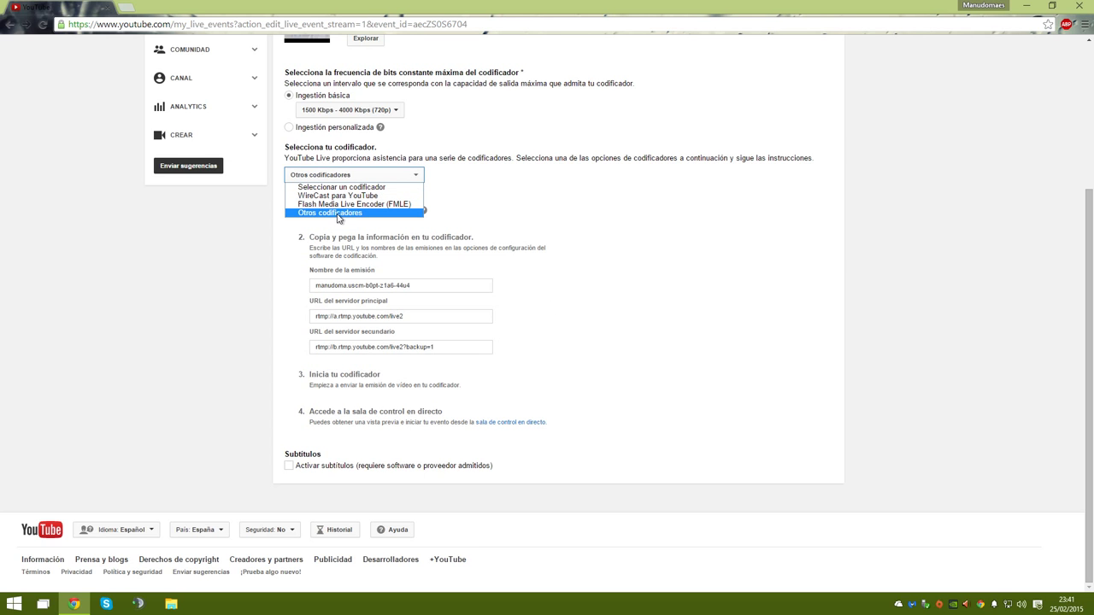
left_click(337, 214)
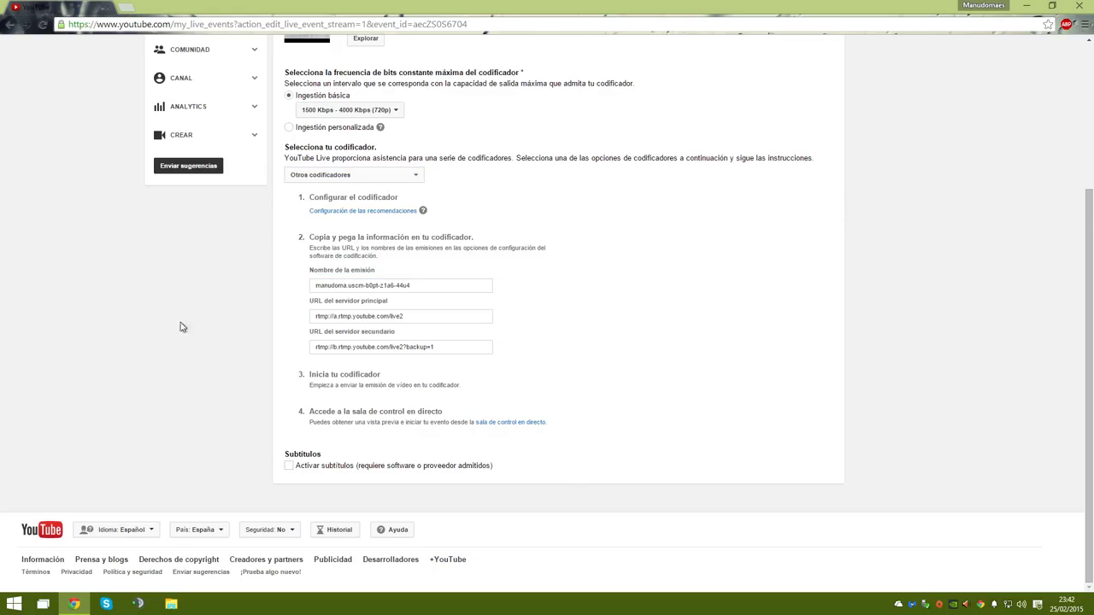
left_click_drag(312, 259, 478, 398)
left_click(478, 397)
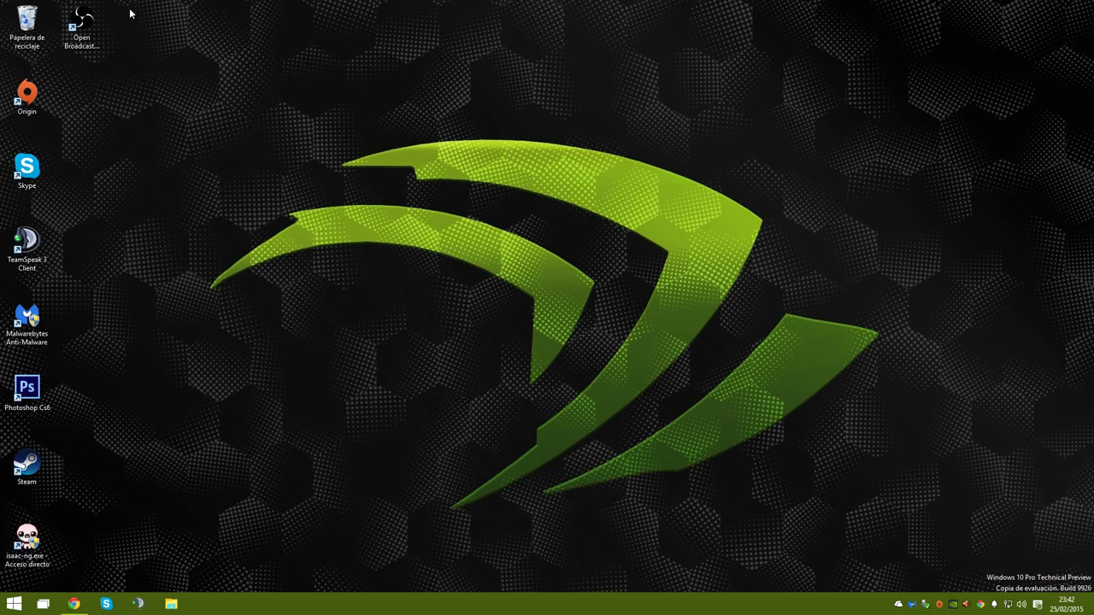
Empty the recycle bin and launch Open Broadcaster Software from the desktop
double_click(81, 15)
right_click(28, 29)
left_click(83, 48)
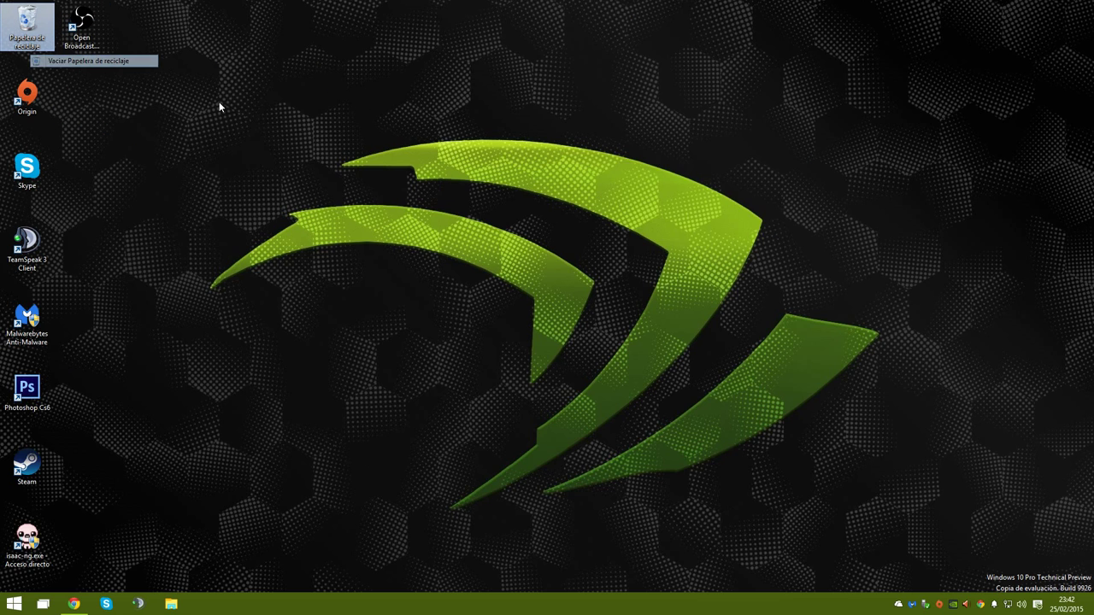
left_click(590, 351)
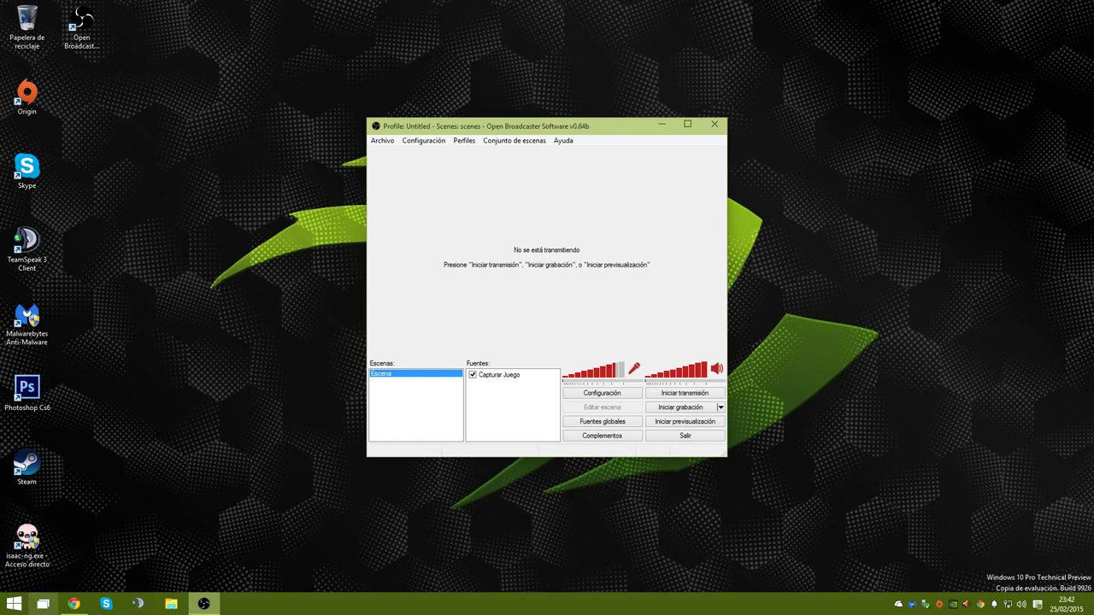
Add a Capturar Ventana source to the scene that captures an open Explorador de archivos window
left_click(492, 378)
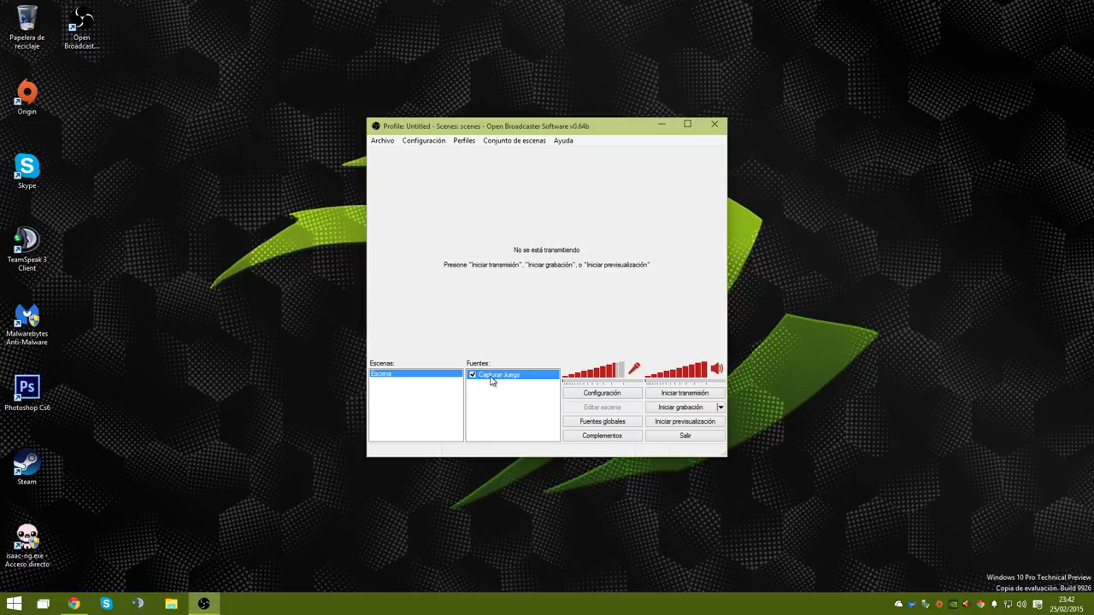
left_click(488, 404)
left_click(486, 383)
right_click(484, 399)
mouse_move(520, 407)
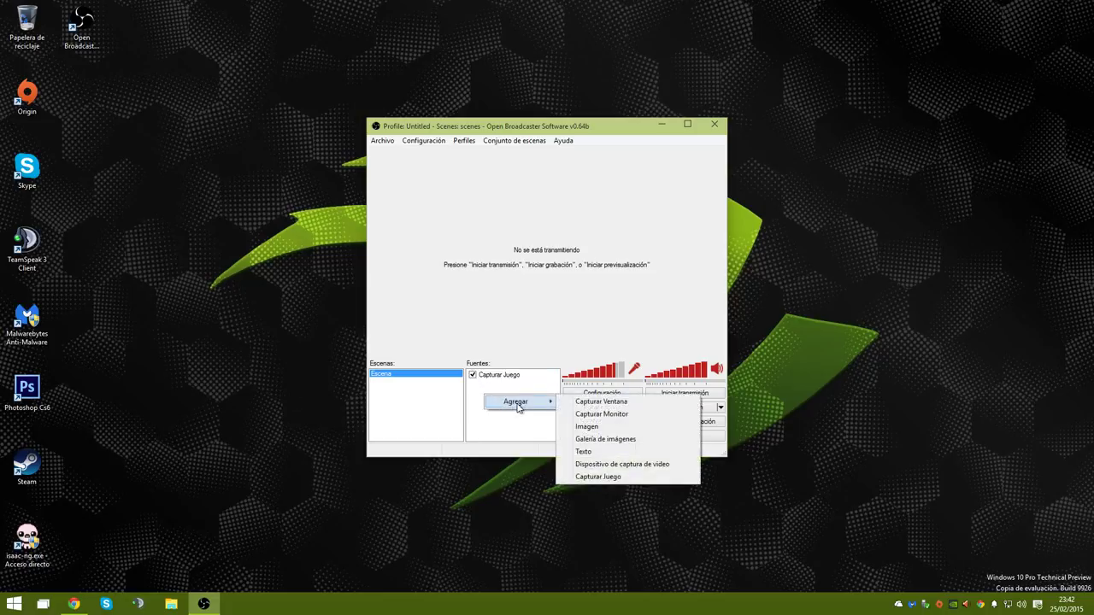
left_click(588, 401)
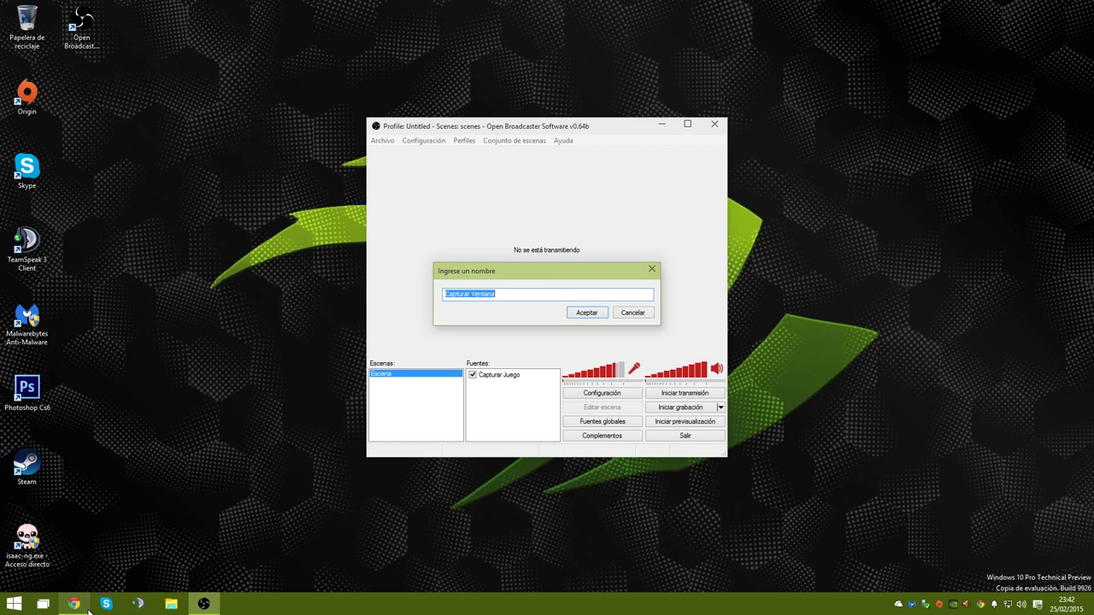
left_click(171, 605)
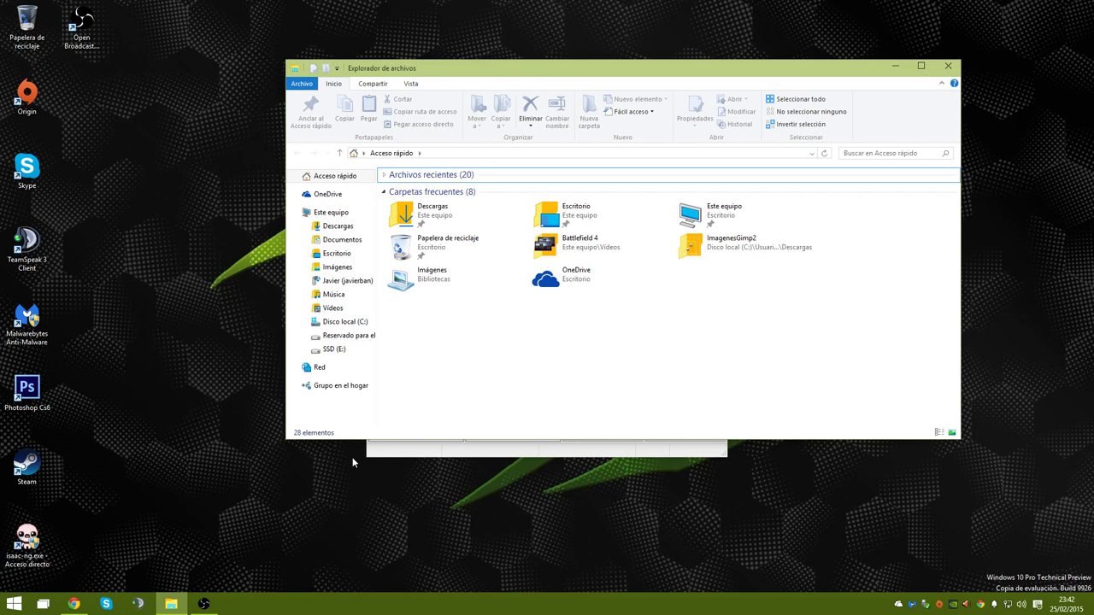
left_click(479, 449)
left_click(590, 314)
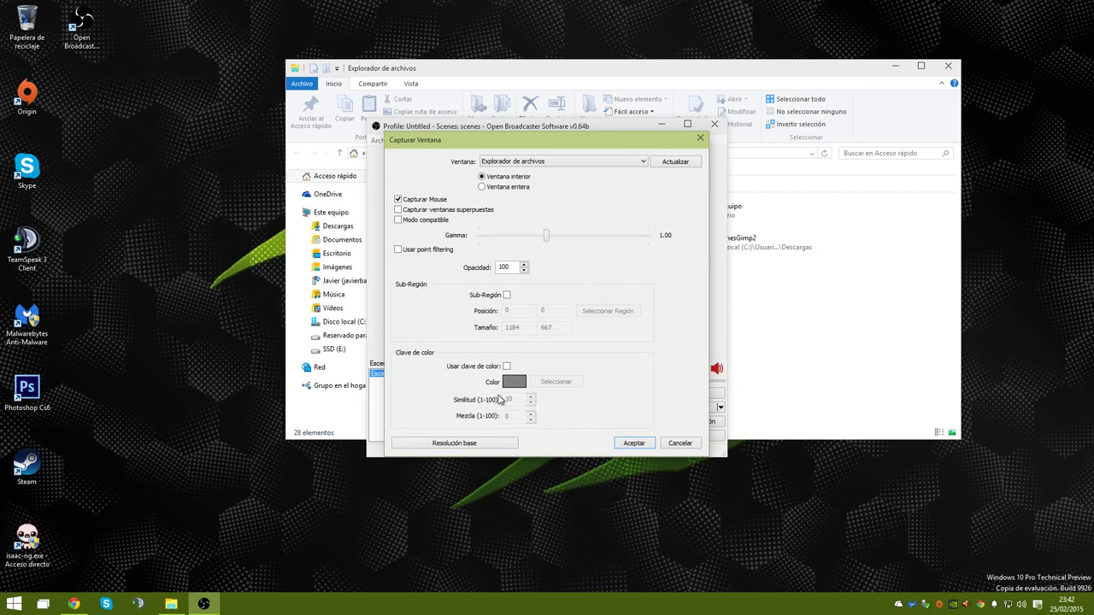
left_click(621, 445)
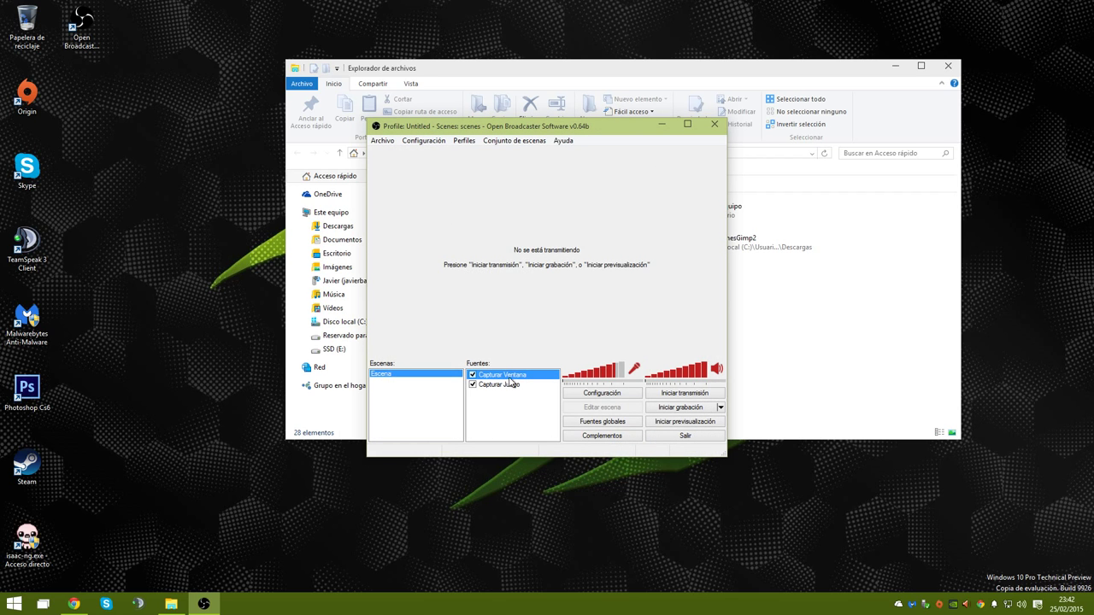
Disable the Capturar Juego source and look over the properties of the Capturar Ventana source
left_click(478, 388)
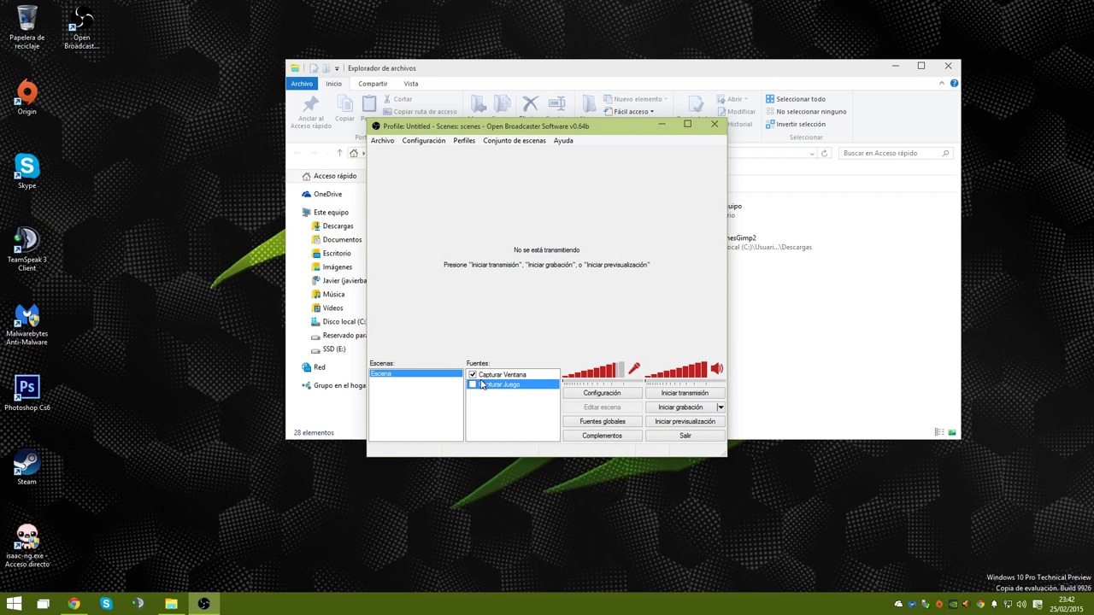
right_click(488, 375)
left_click(524, 453)
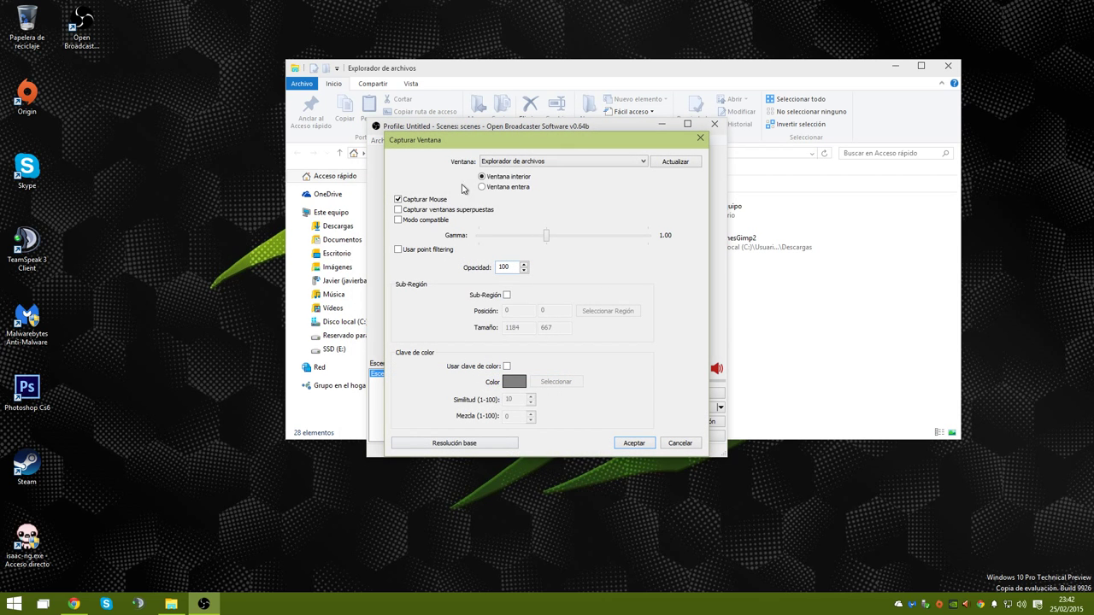
left_click(700, 138)
Delete the Capturar Ventana and Capturar Juego sources from the scene
key("Delete")
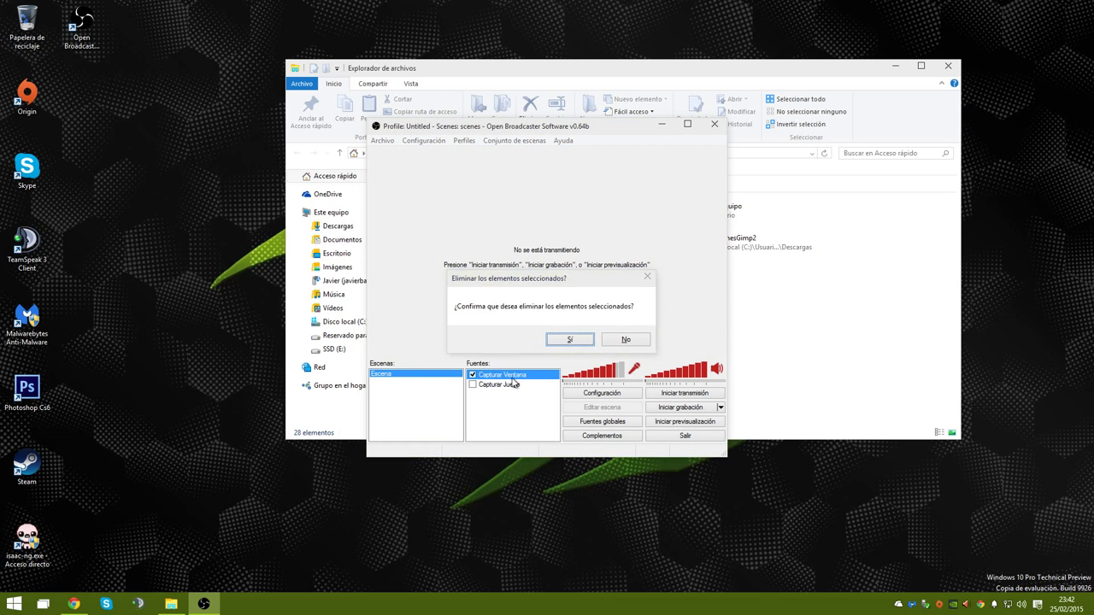
key("Return")
key("Delete")
key("Return")
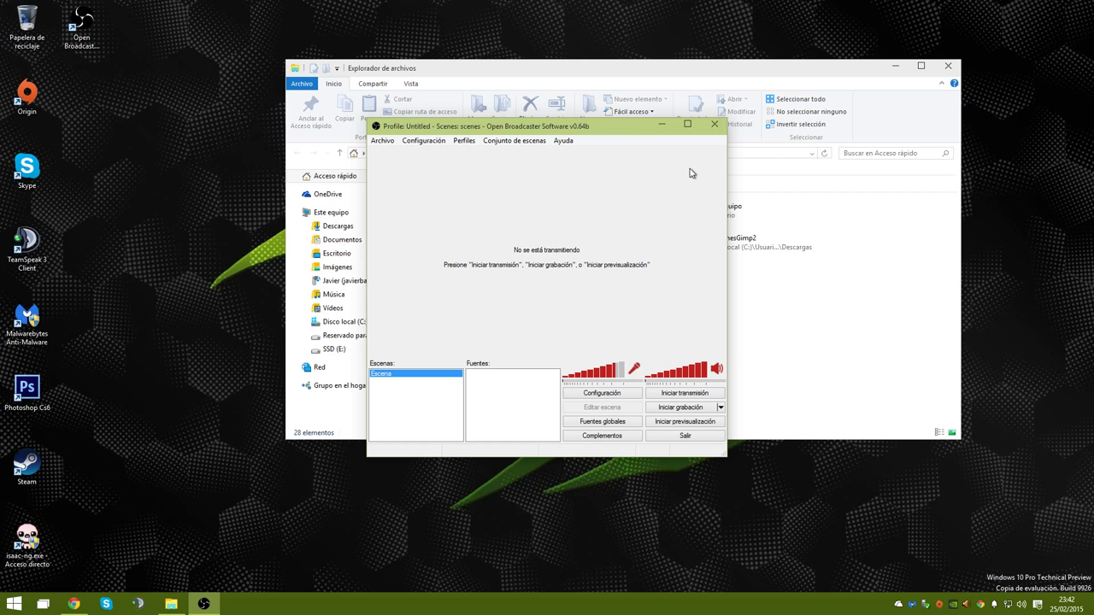
Close Open Broadcaster Software and the file explorer window, and relaunch Open Broadcaster Software
left_click(715, 124)
left_click_drag(781, 305, 469, 291)
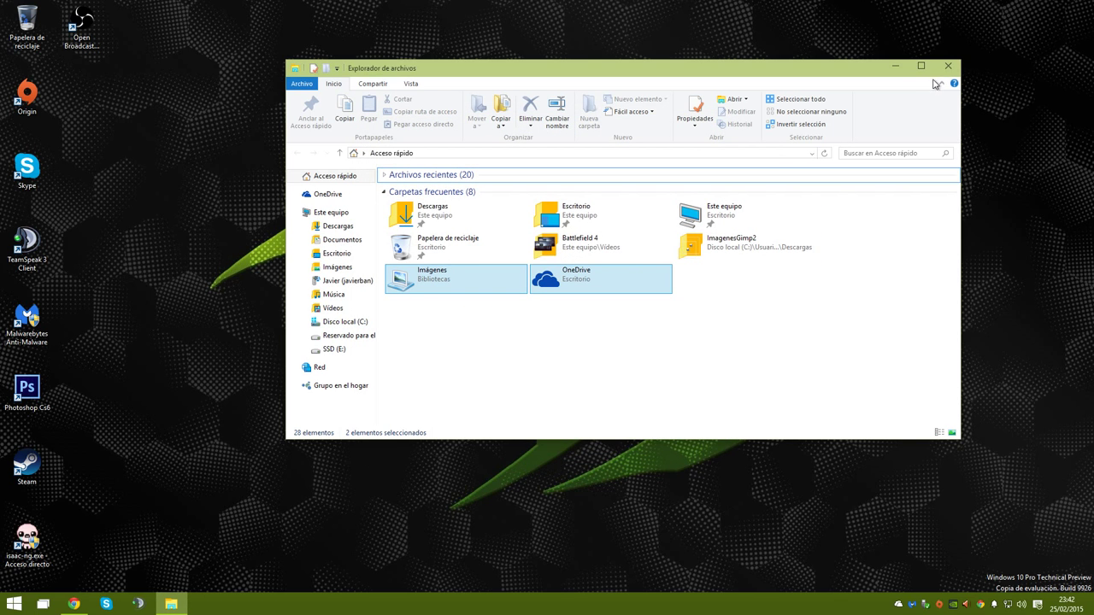
left_click(947, 66)
double_click(82, 26)
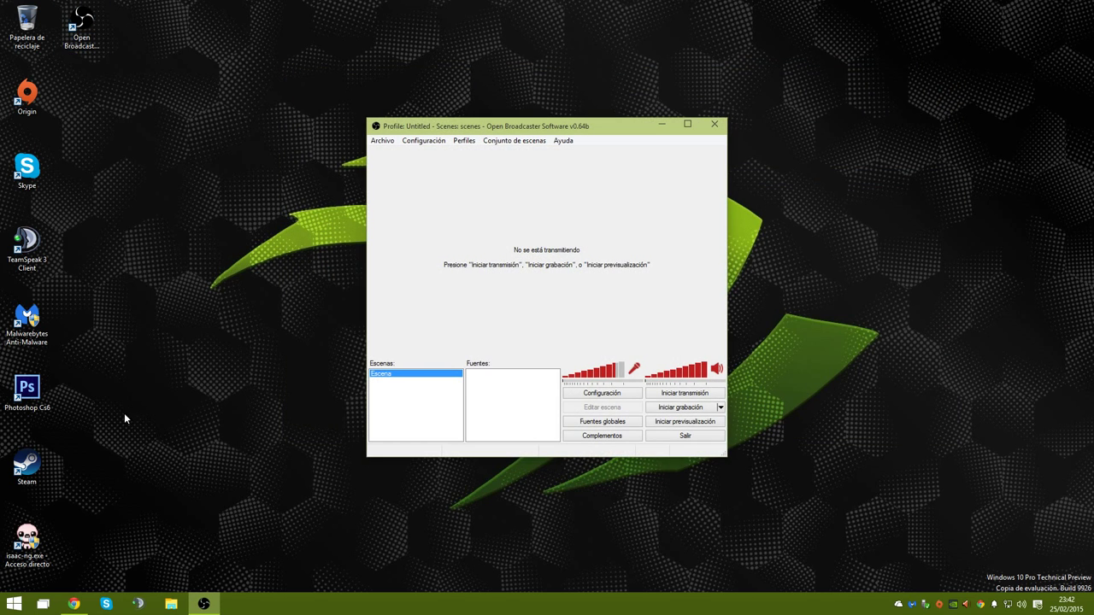
Create a Capturar Ventana source with its default name and check which windows it offers for capture
right_click(517, 404)
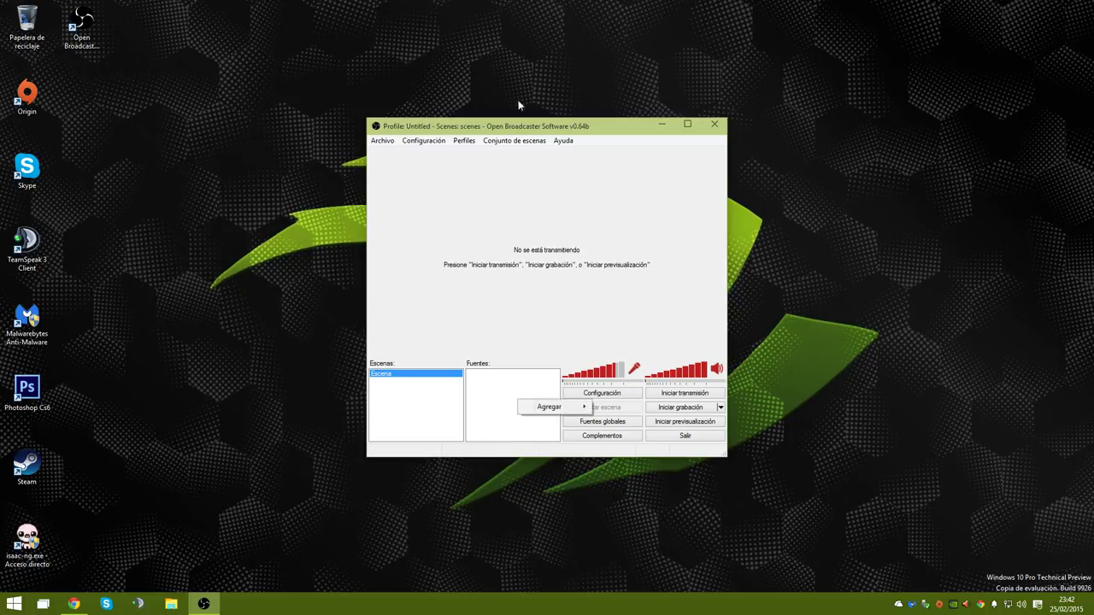
mouse_move(579, 407)
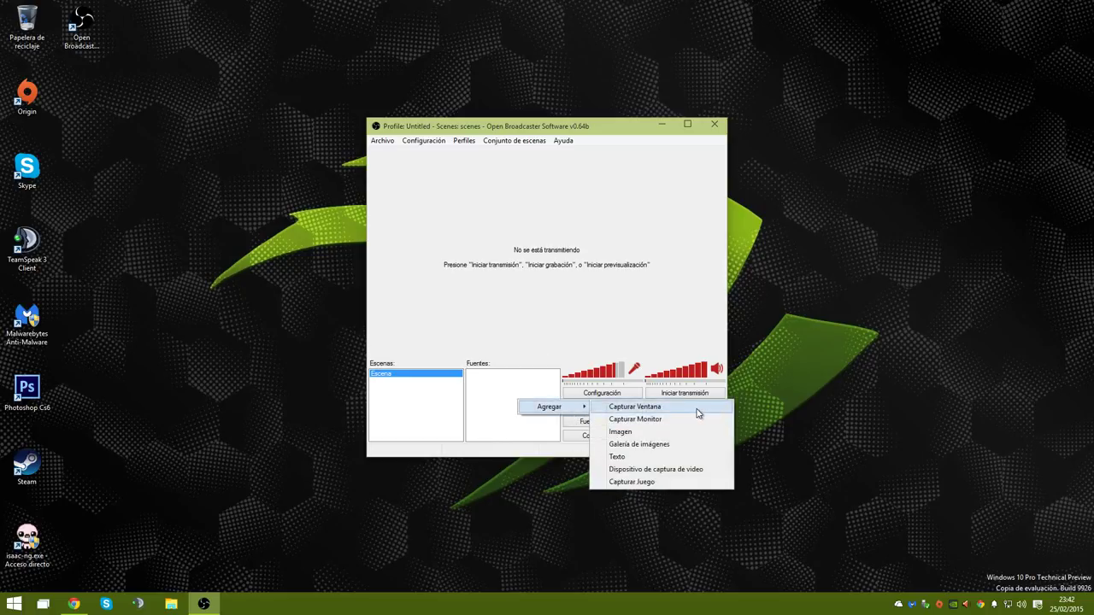
left_click(697, 412)
left_click(598, 315)
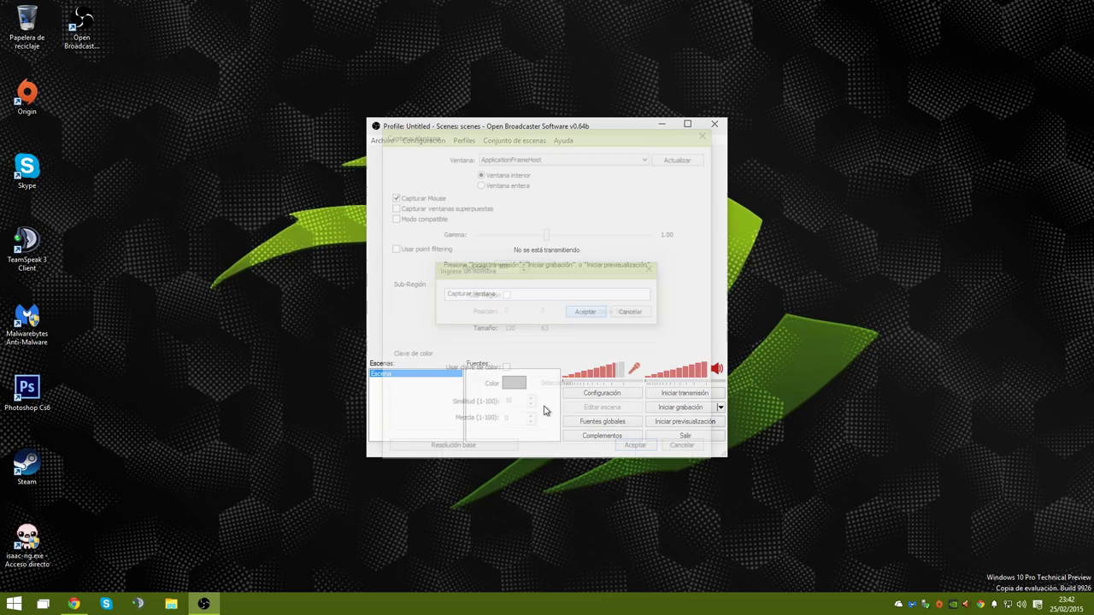
left_click(532, 163)
left_click(534, 173)
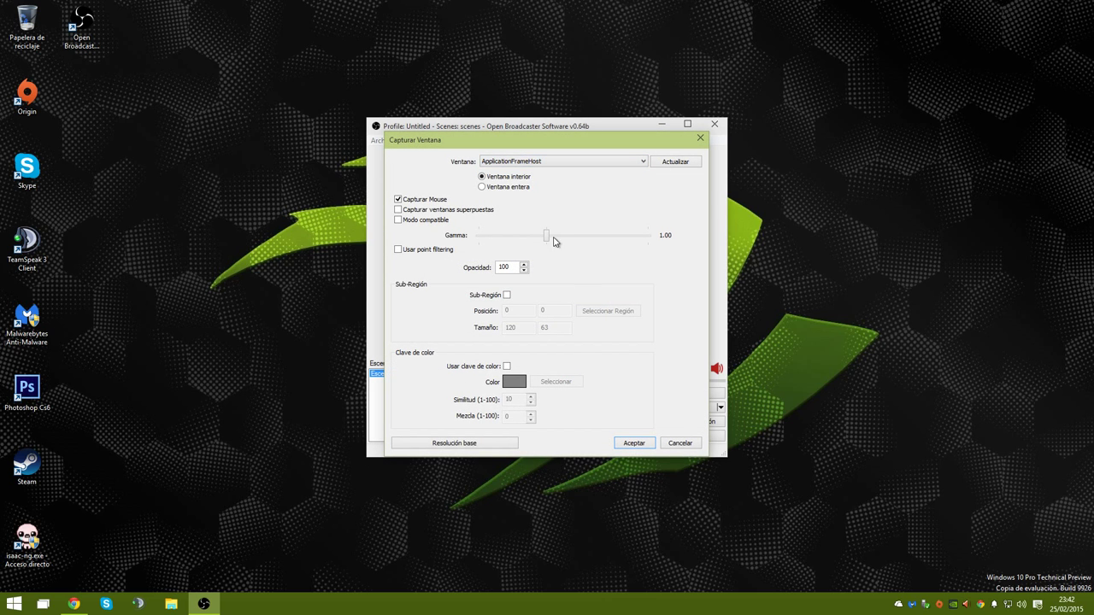
left_click(527, 162)
left_click(525, 172)
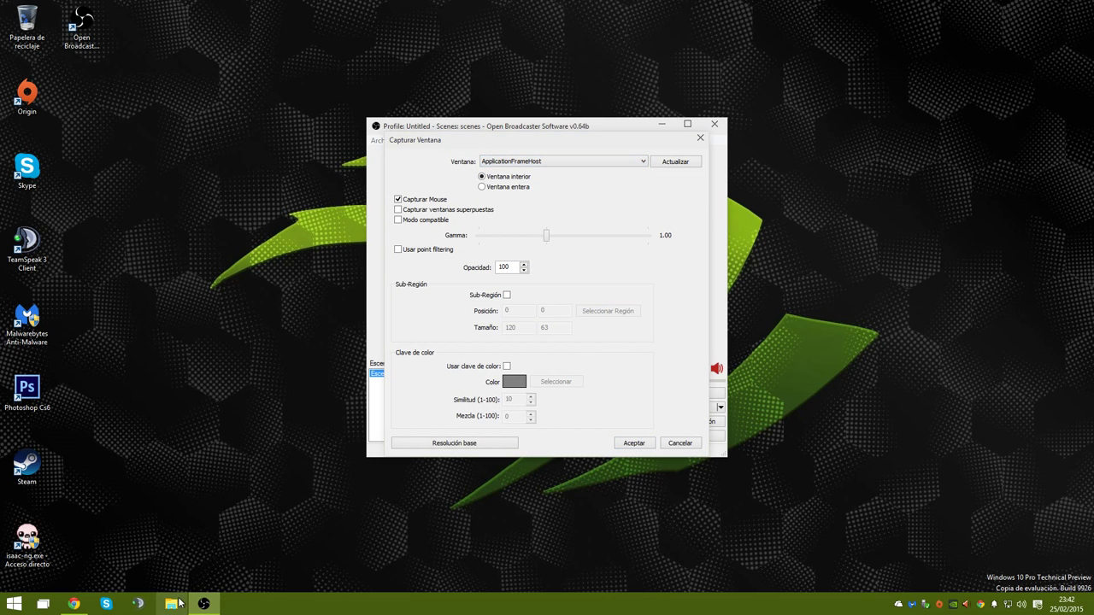
Open a file explorer window, refresh the capturable windows, and set the source to capture Explorador de archivos
left_click(171, 604)
left_click(203, 604)
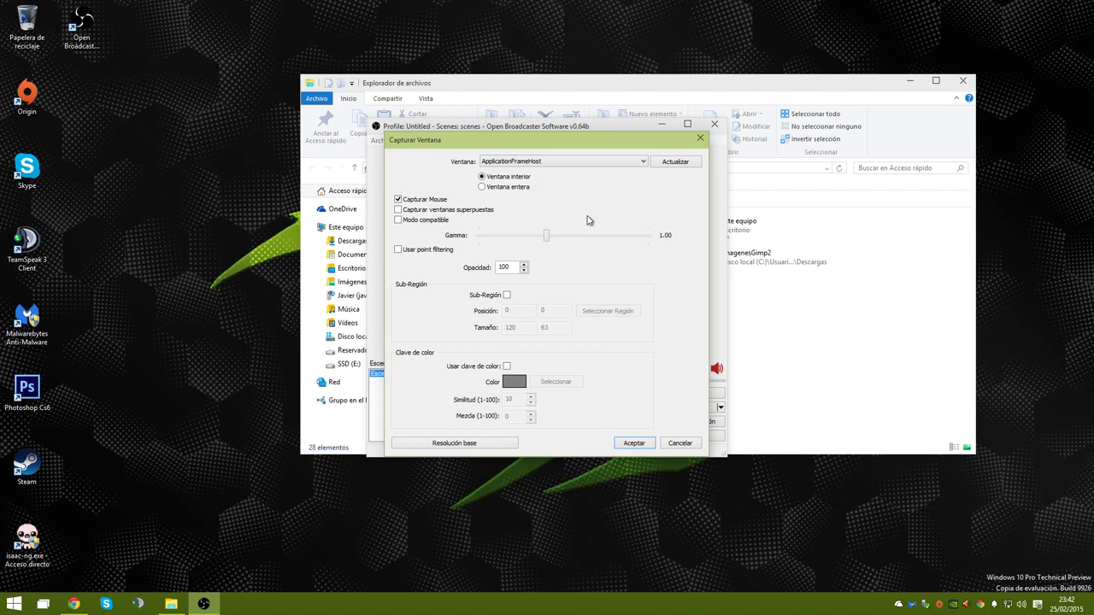
left_click(675, 161)
left_click(581, 162)
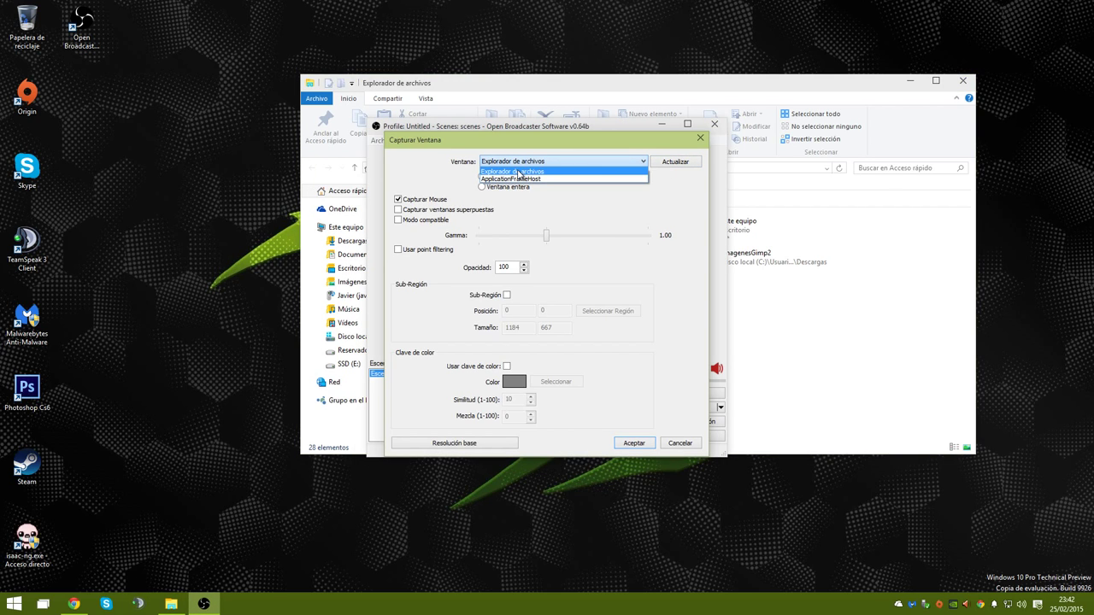
left_click(518, 172)
left_click(631, 443)
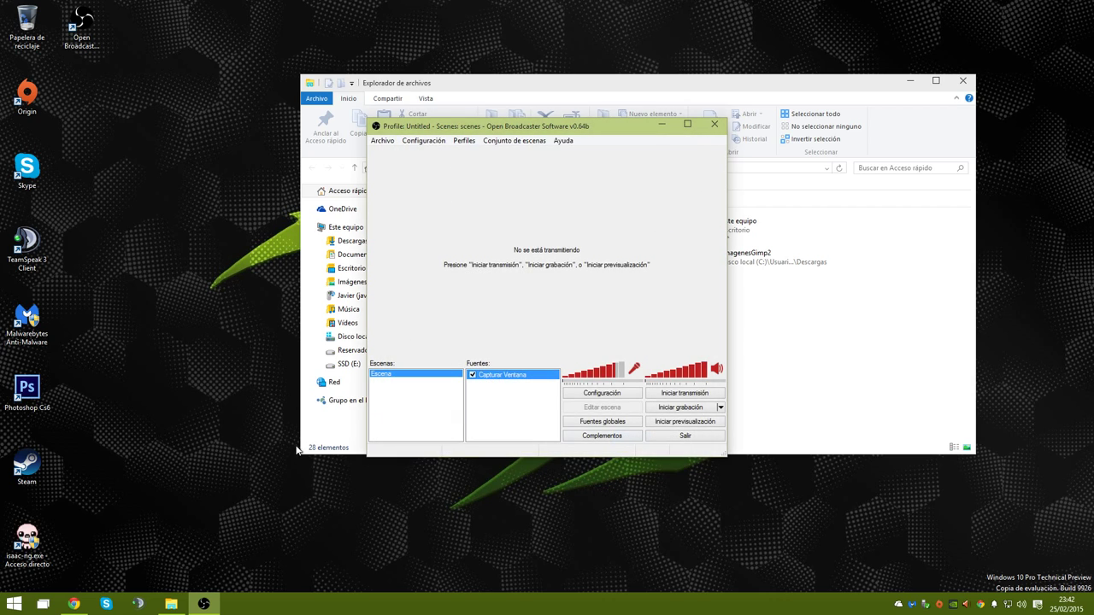
Start the scene preview and check it in full screen before returning to the normal view
left_click(675, 420)
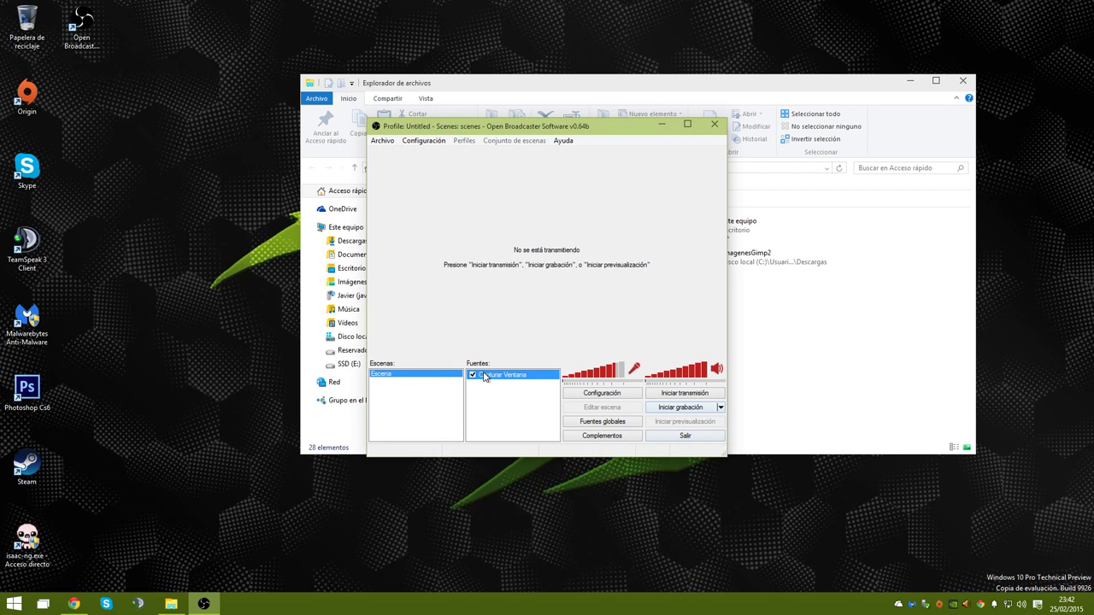
right_click(591, 215)
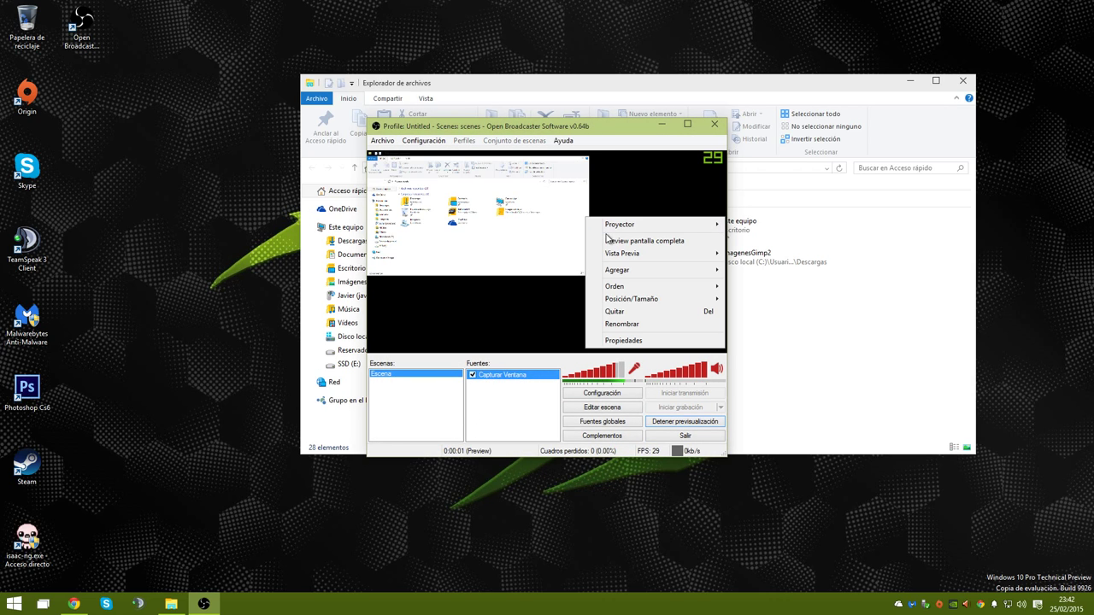
left_click(615, 241)
right_click(389, 261)
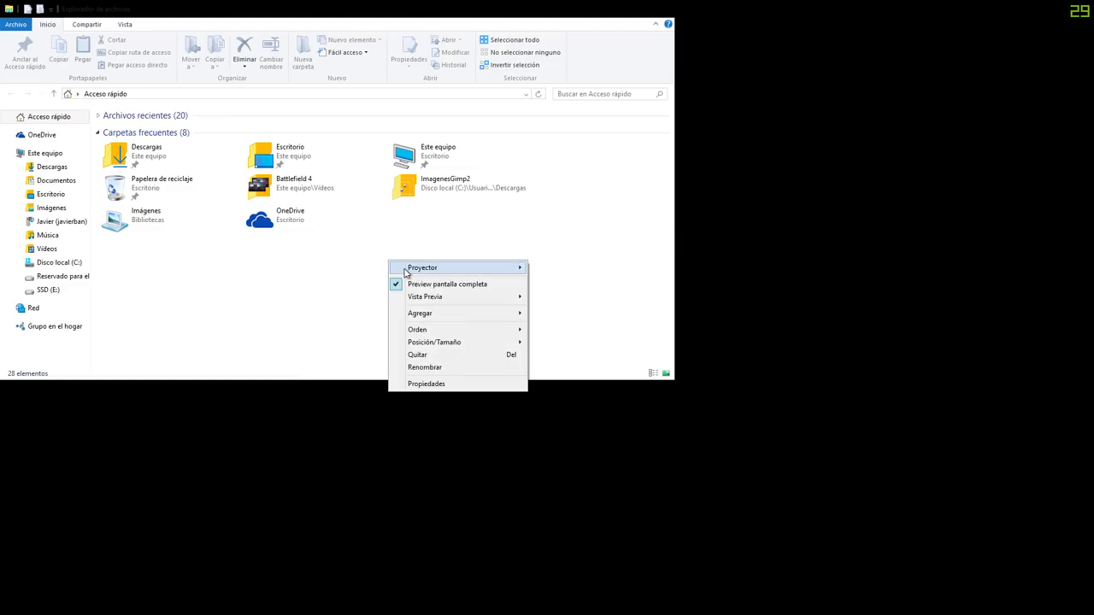
left_click(415, 283)
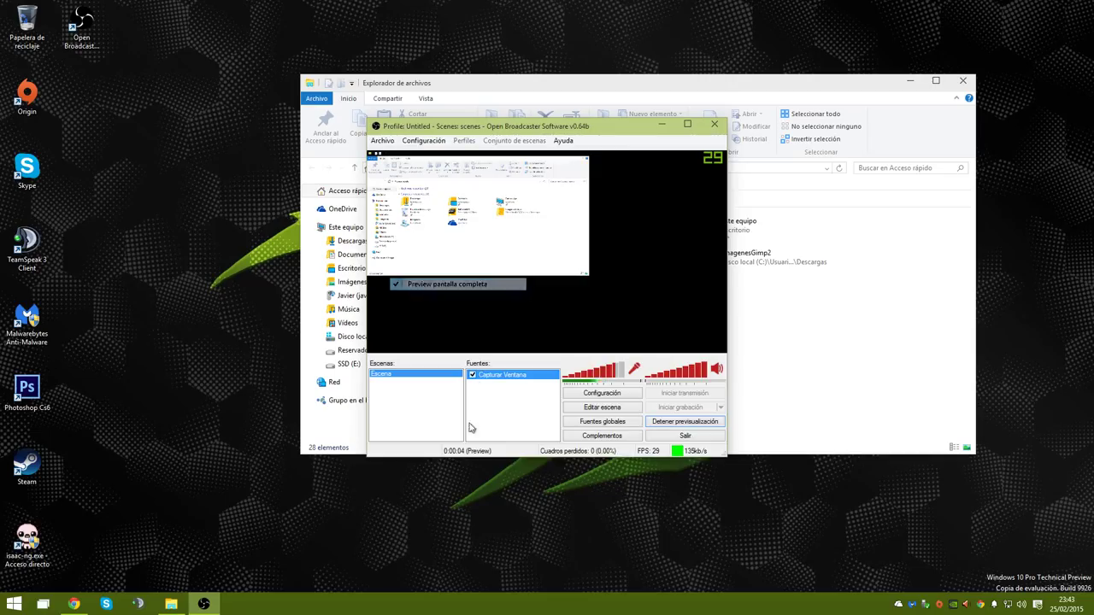
Review the properties of the Capturar Ventana source and accept them as they are
right_click(499, 376)
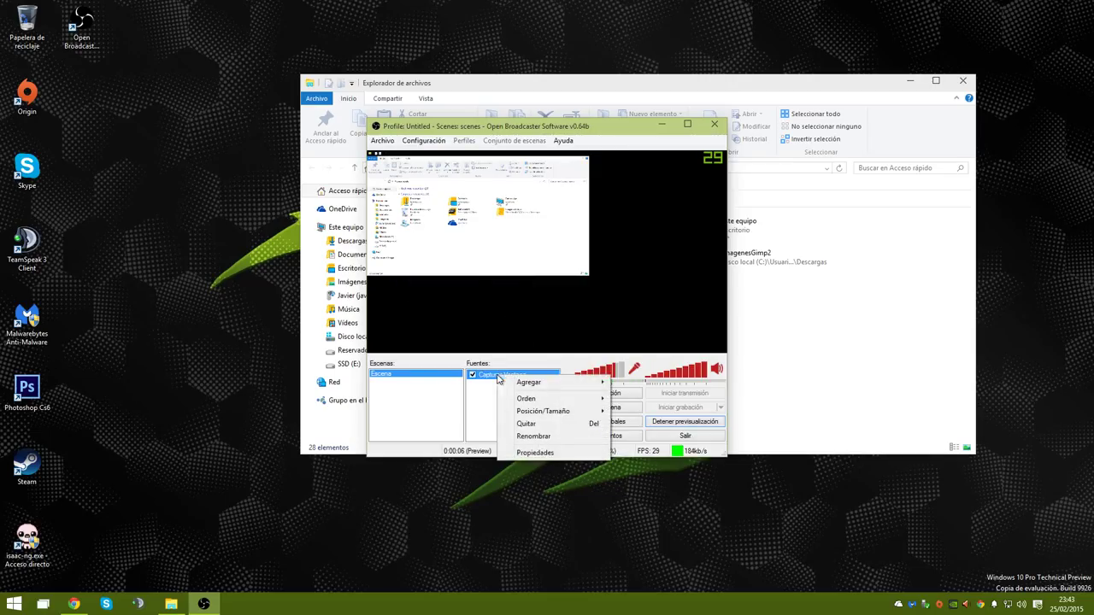
left_click(537, 453)
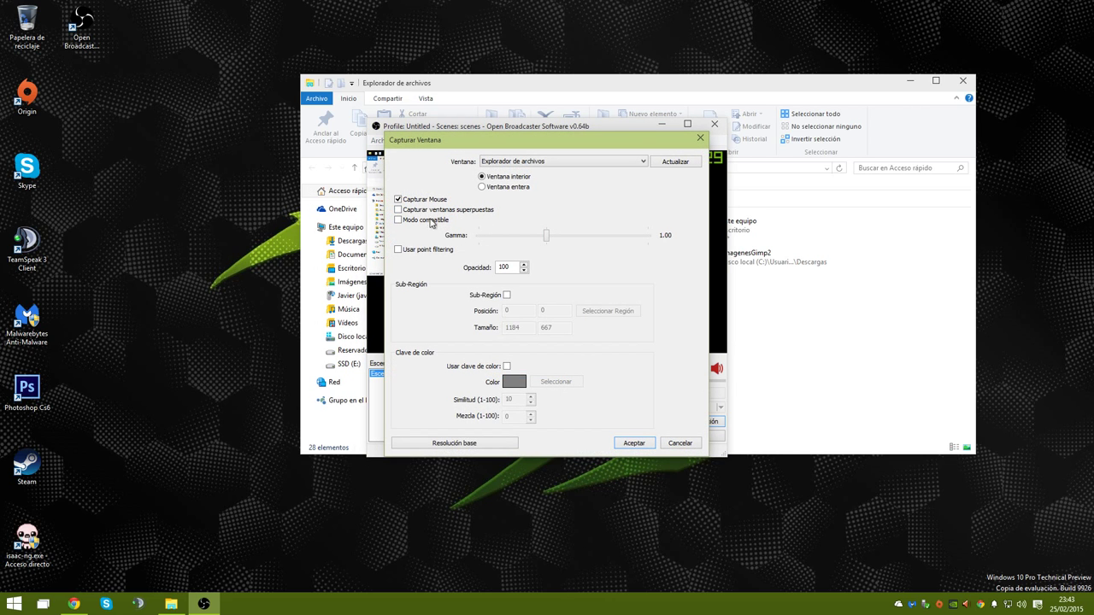
left_click(632, 443)
Edit the scene so the captured window is enlarged to fill the whole preview area
left_click(586, 407)
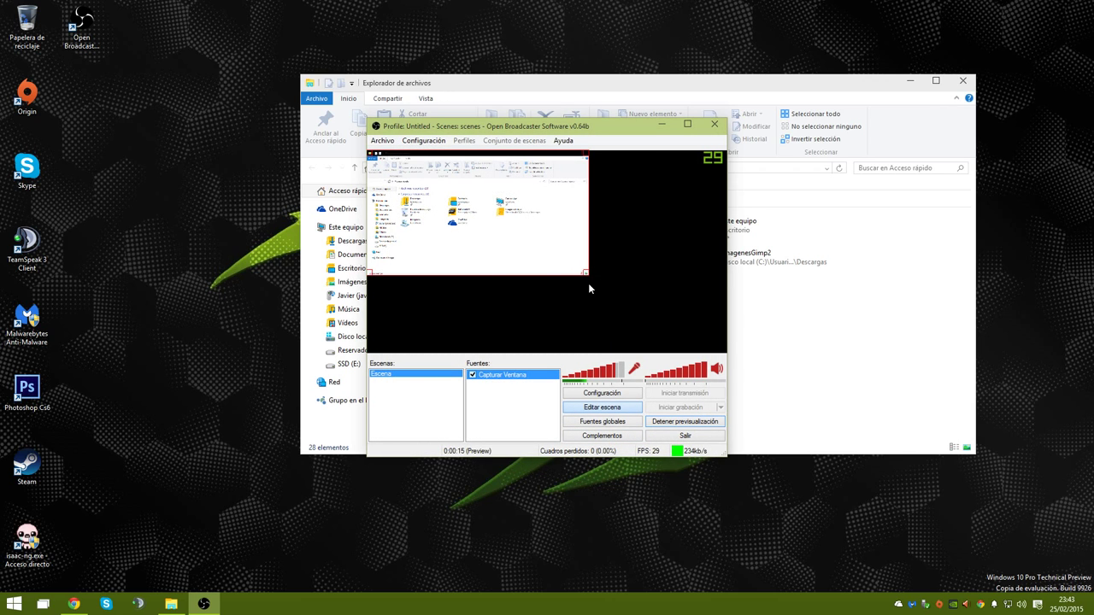
left_click_drag(583, 271, 634, 306)
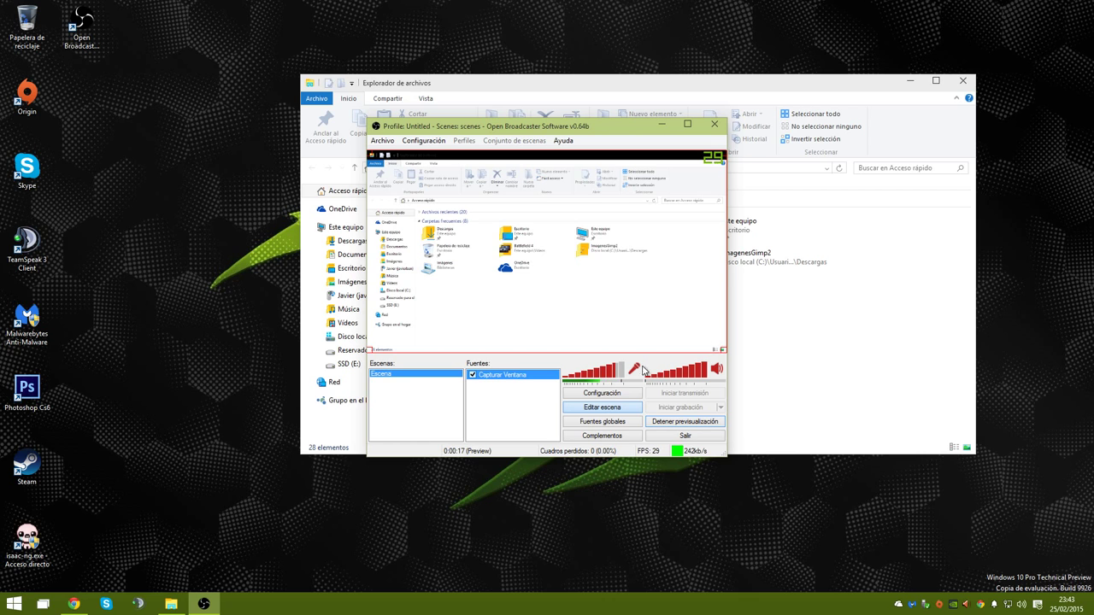
left_click(587, 408)
Check the enlarged capture in a full-screen preview, return to the normal view, and stop the preview
right_click(522, 214)
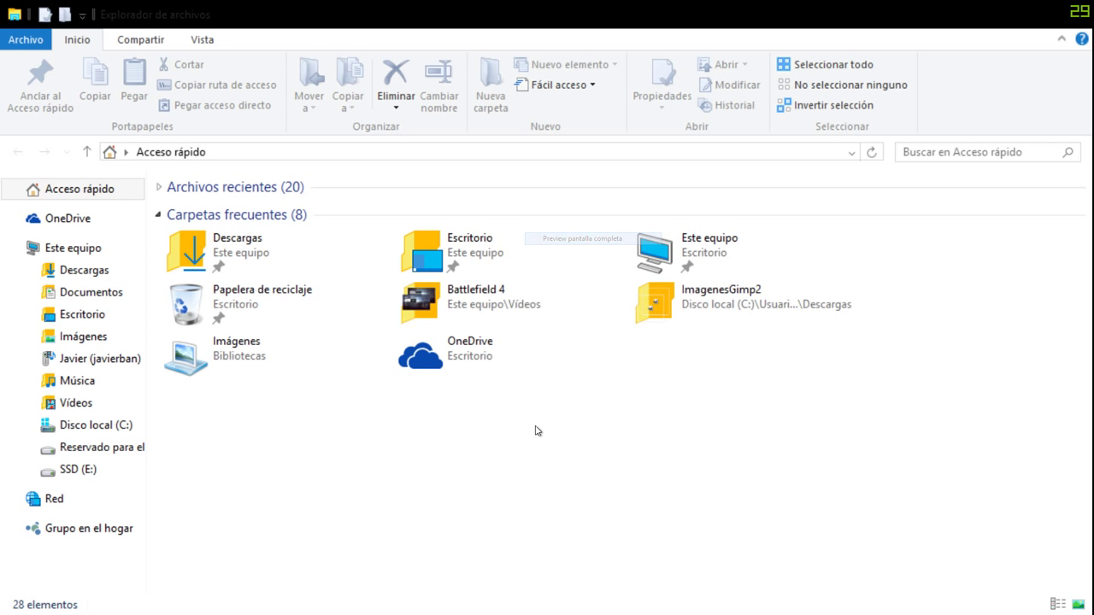
right_click(400, 207)
right_click(286, 207)
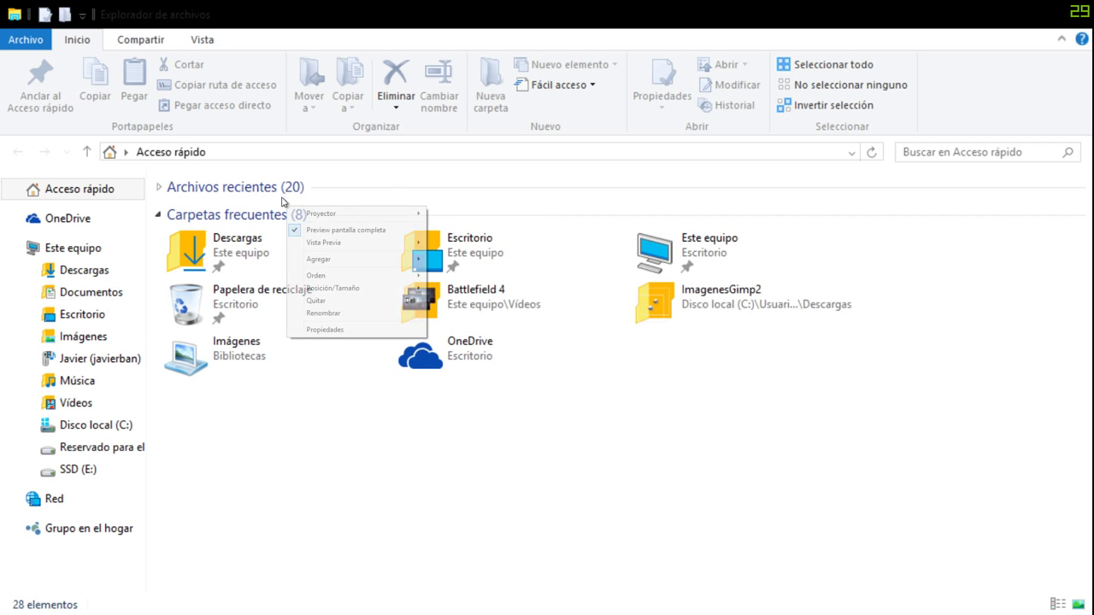
left_click(342, 230)
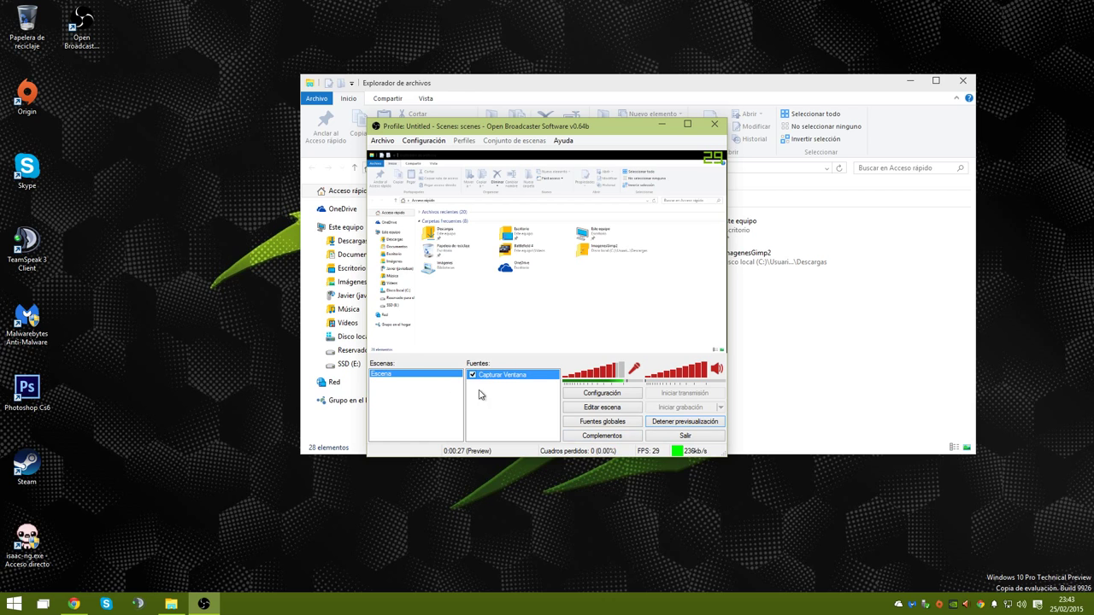
left_click(711, 425)
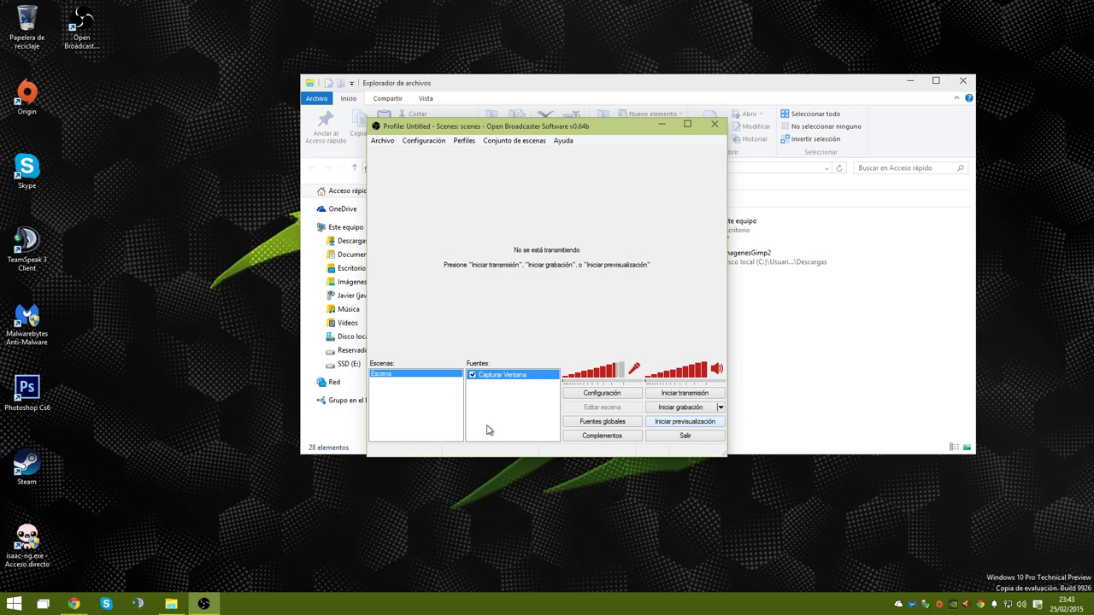
left_click(488, 427)
right_click(532, 428)
mouse_move(573, 435)
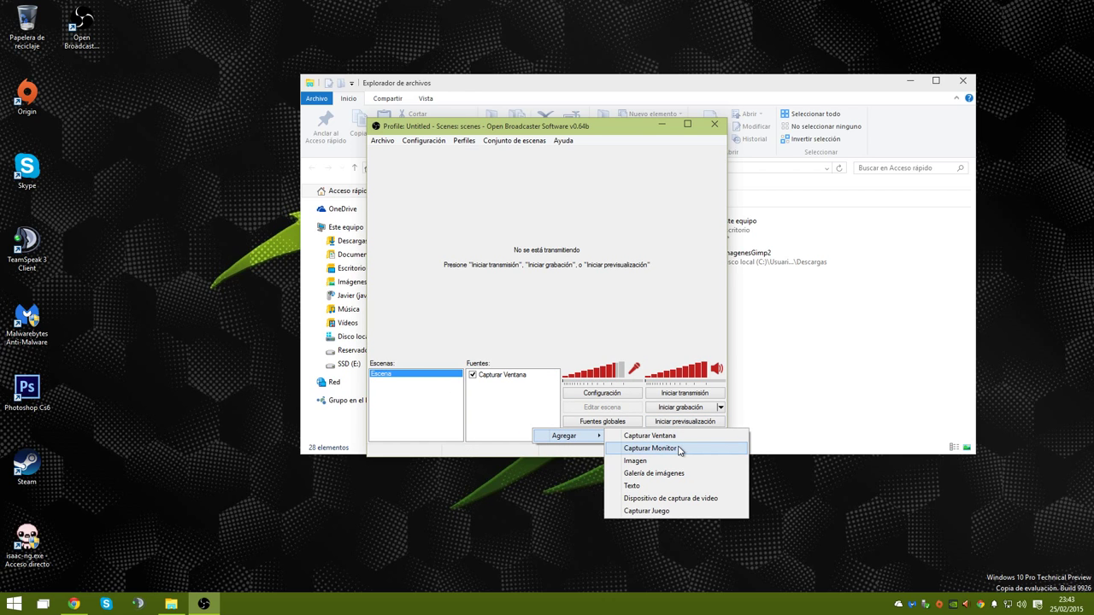
left_click(651, 449)
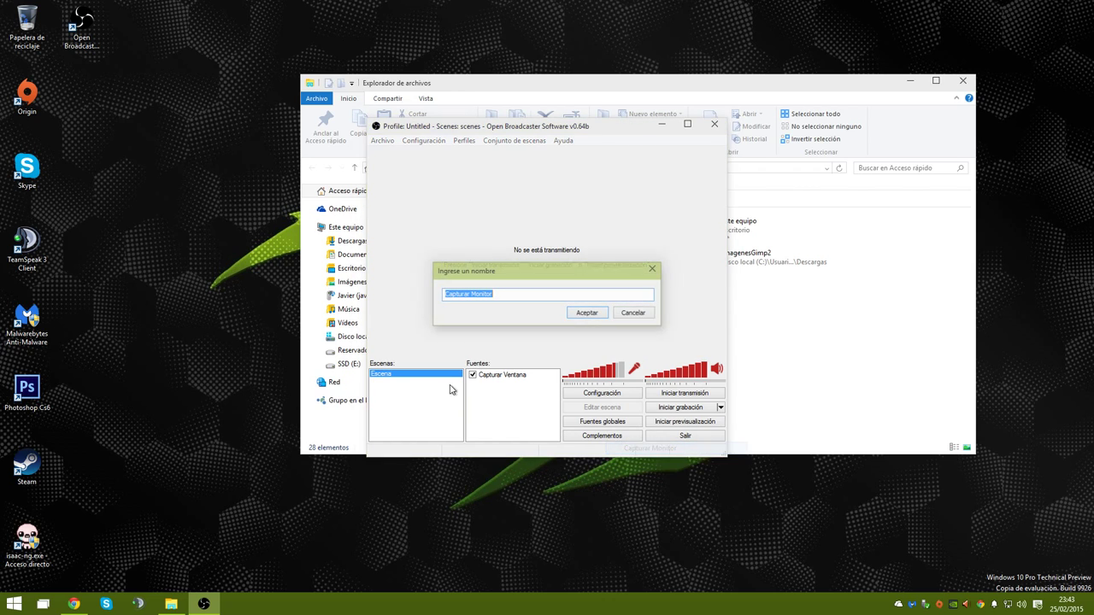
left_click(637, 313)
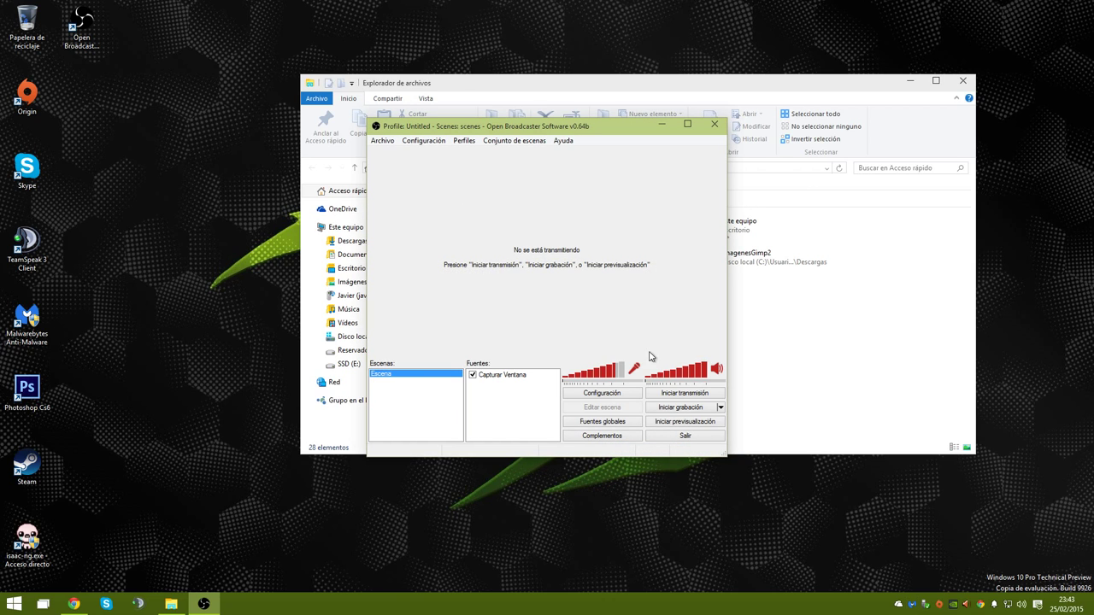
Add a Capturar Juego source with its default name, capturing the [explorer]: Explorador de archivos application
right_click(536, 414)
mouse_move(571, 423)
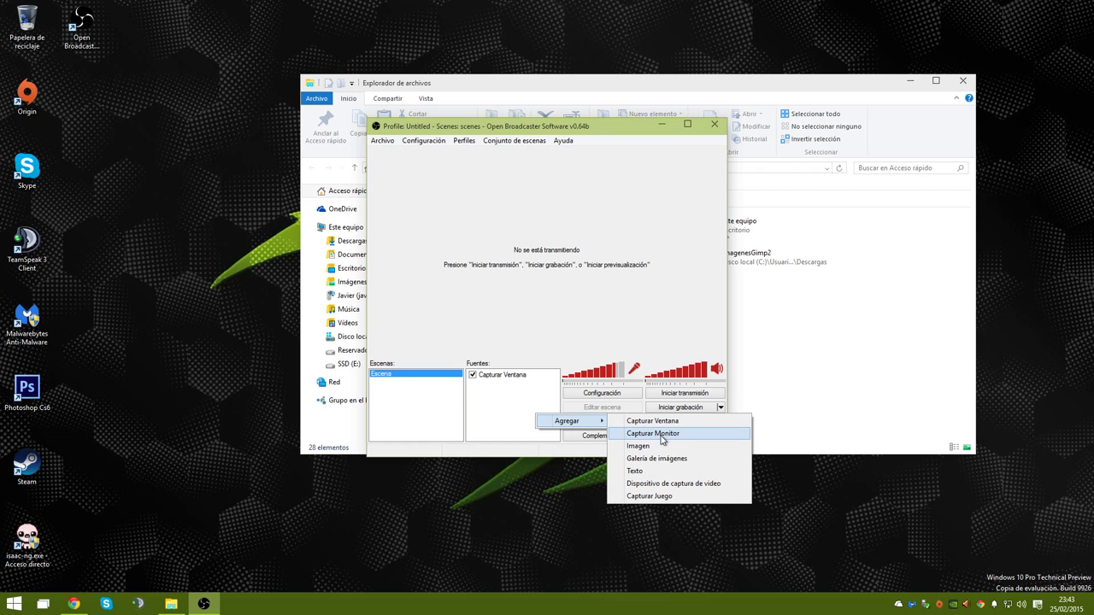
left_click(702, 495)
left_click(585, 313)
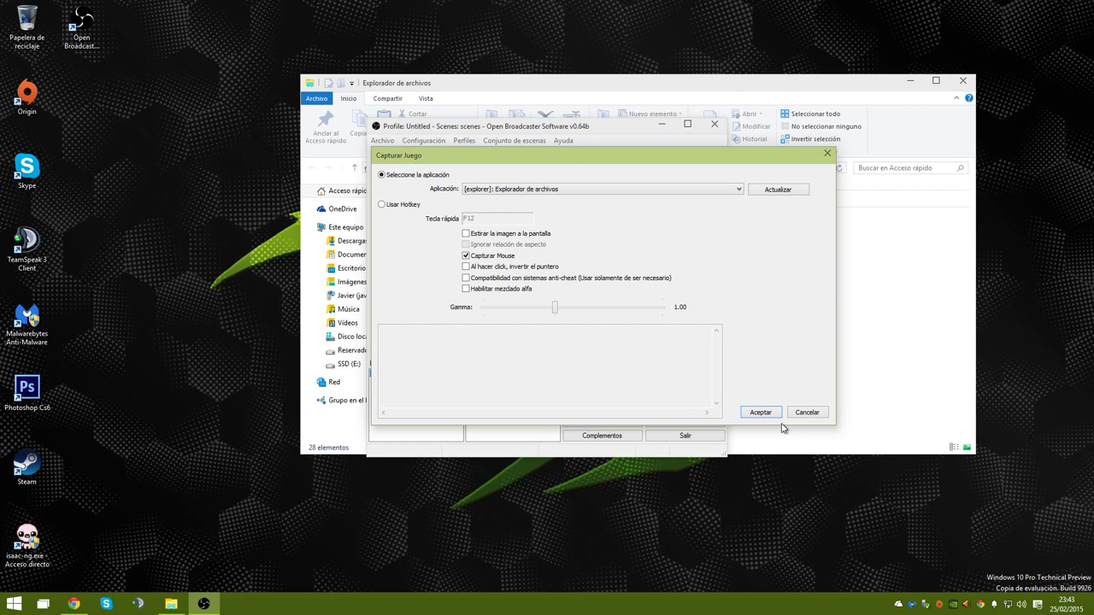
left_click(760, 413)
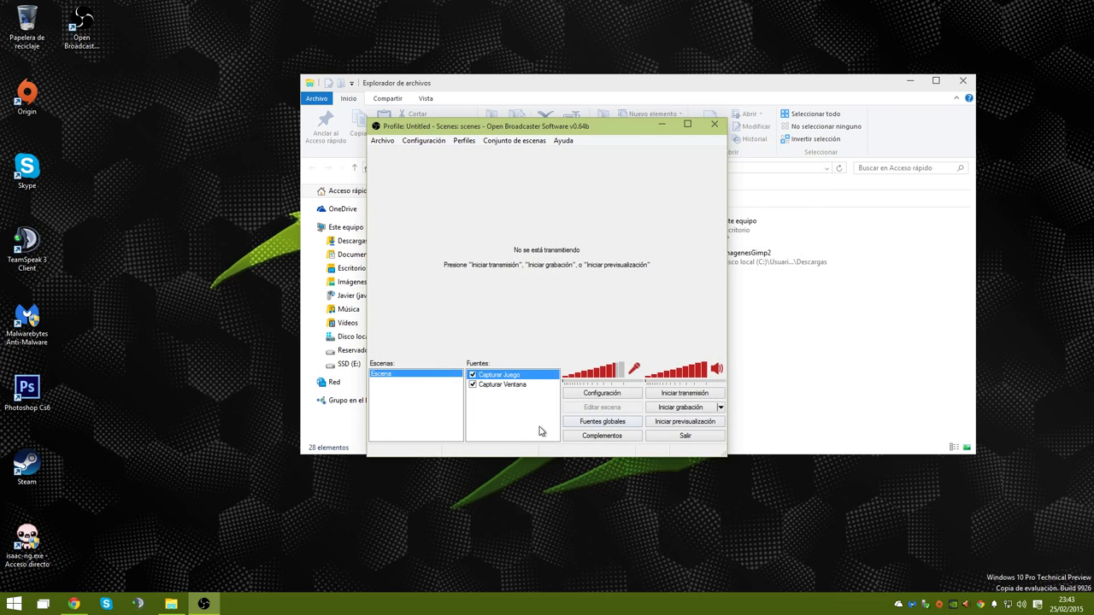
Reopen the Capturar Juego source's properties, review the application choices and keep [explorer]: Explorador de archivos
left_click(505, 384)
left_click(504, 376)
right_click(505, 374)
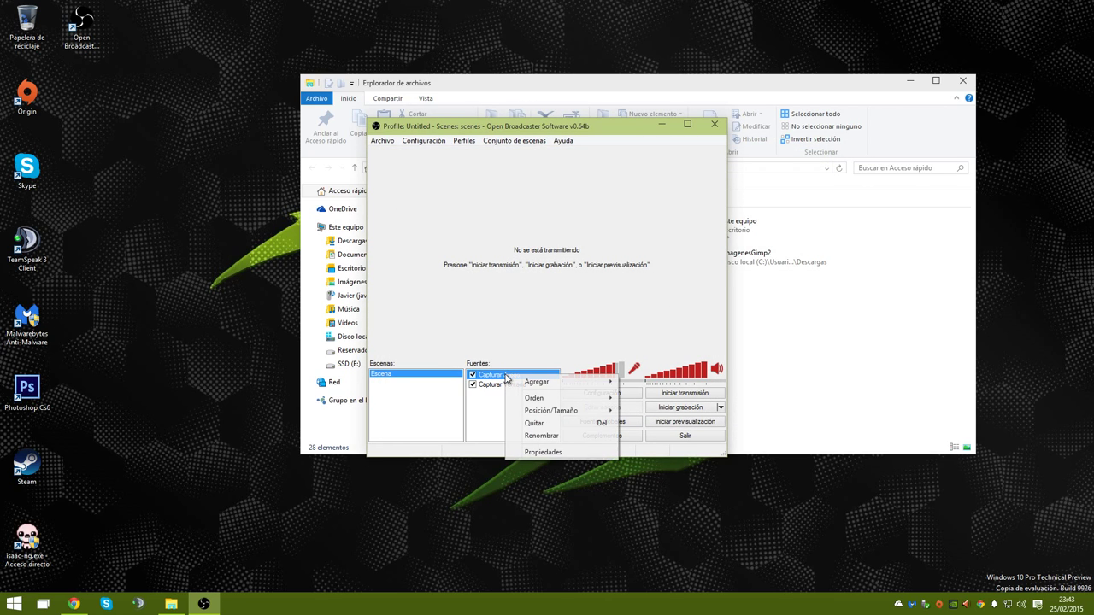
left_click(560, 454)
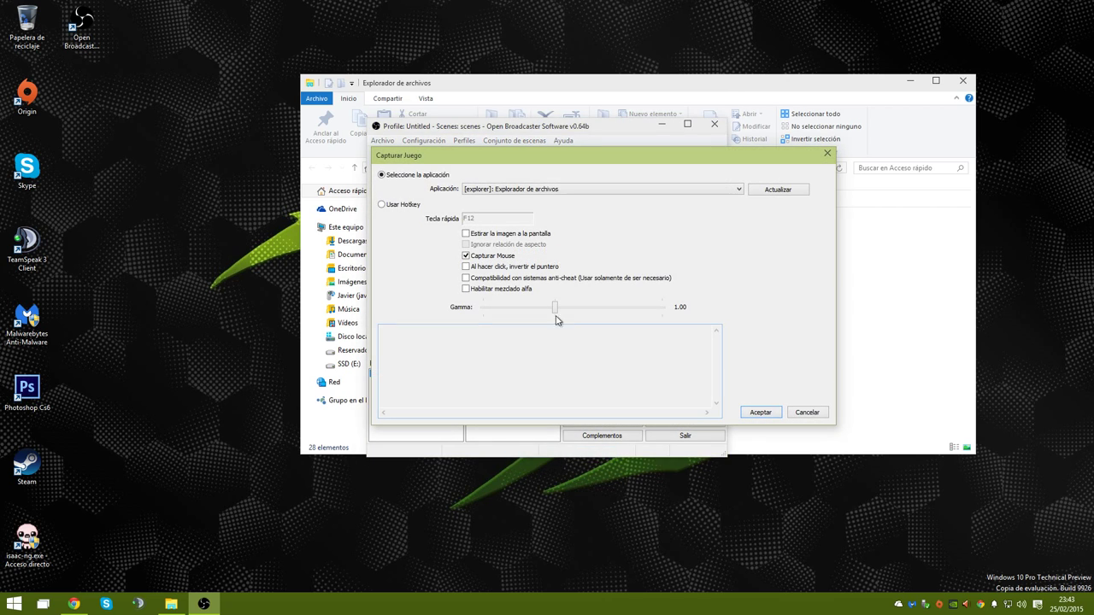
left_click(523, 190)
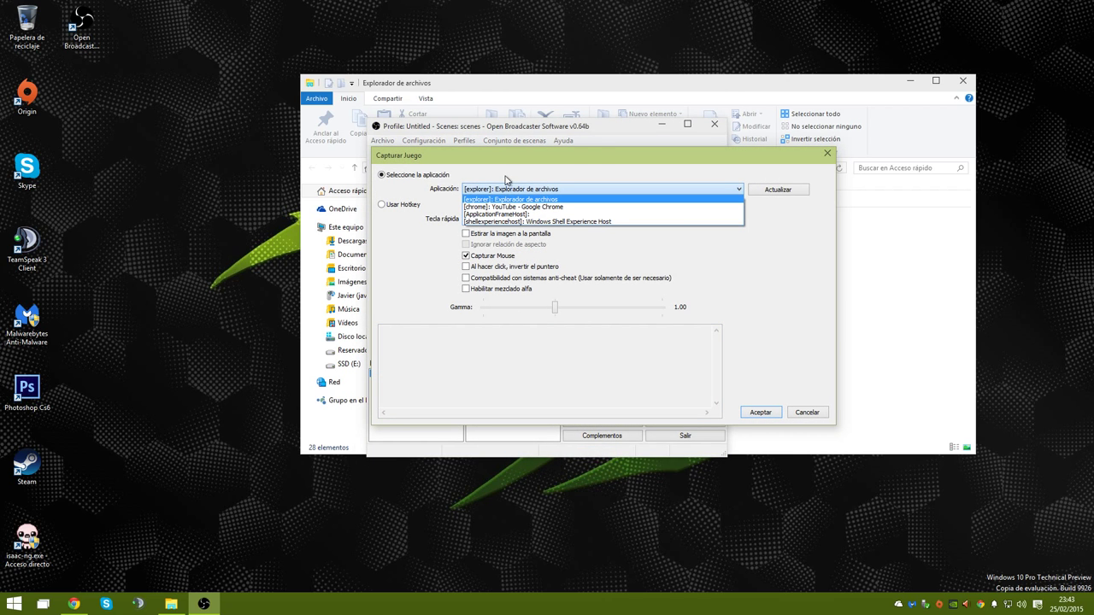
left_click(514, 201)
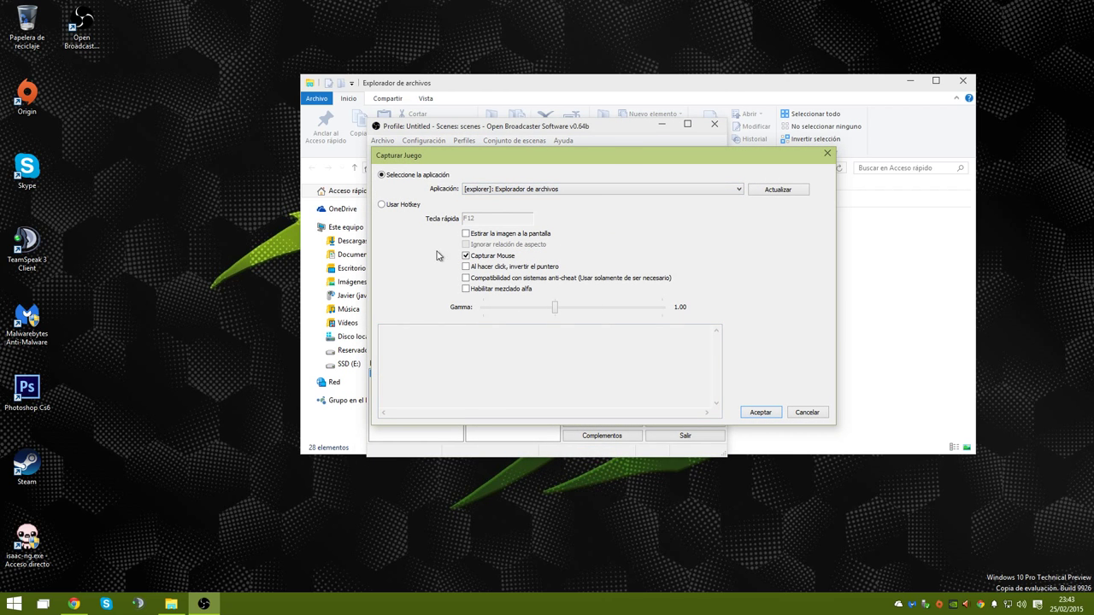
left_click(759, 412)
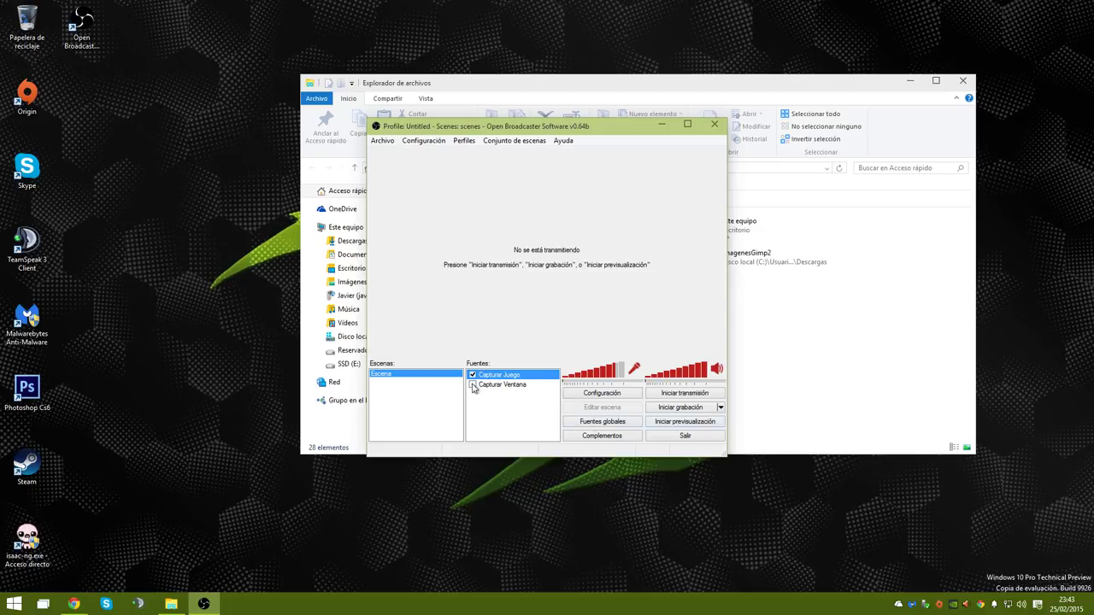
Preview the scene with only the Capturar Juego source enabled, and stop the preview
left_click(672, 423)
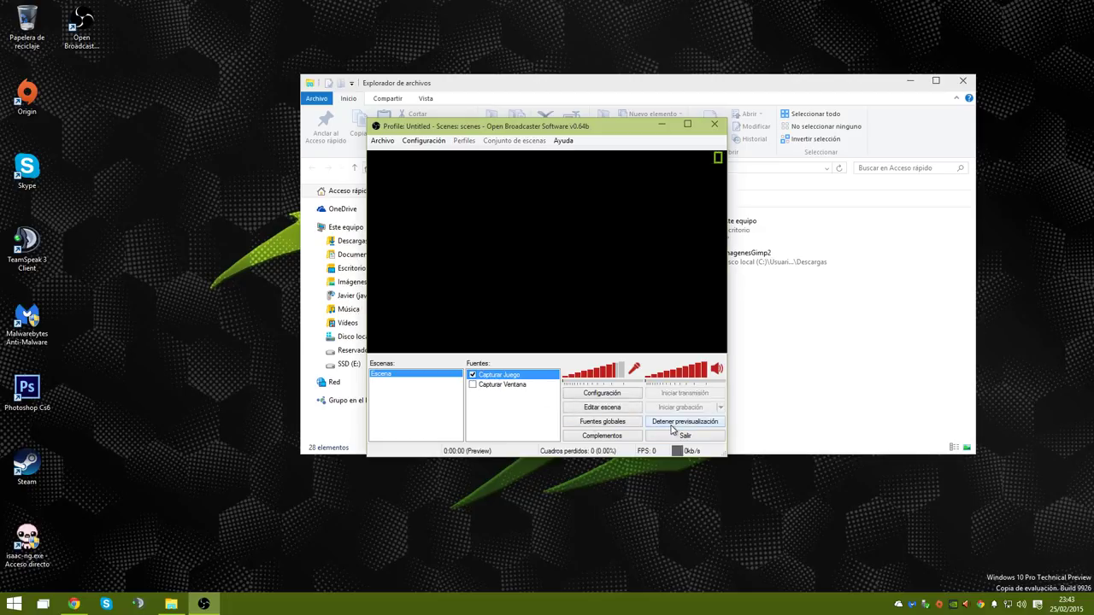
left_click(672, 426)
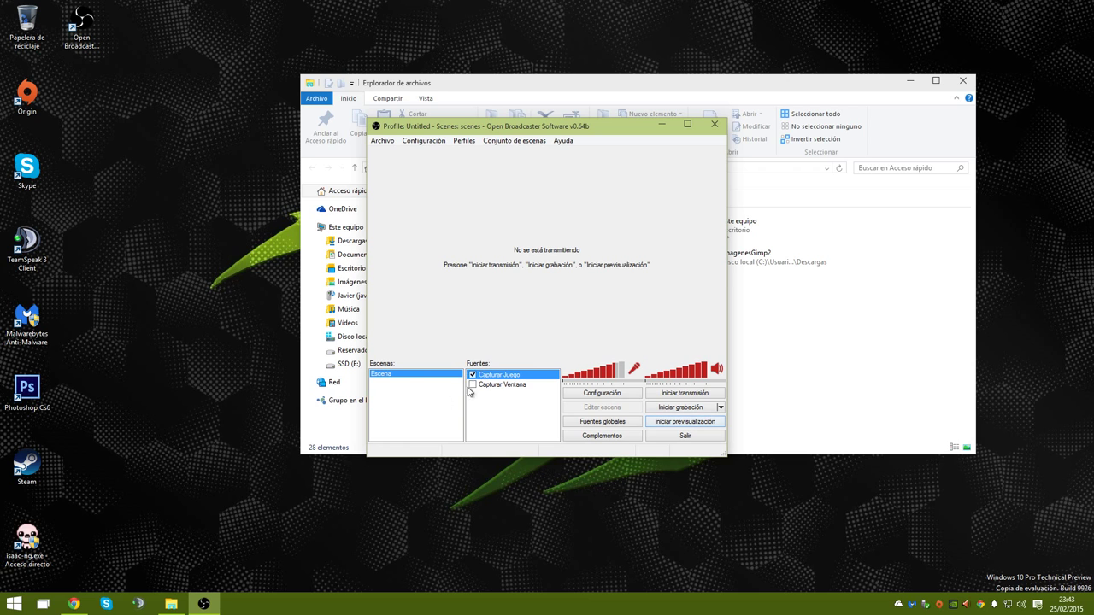
key("super")
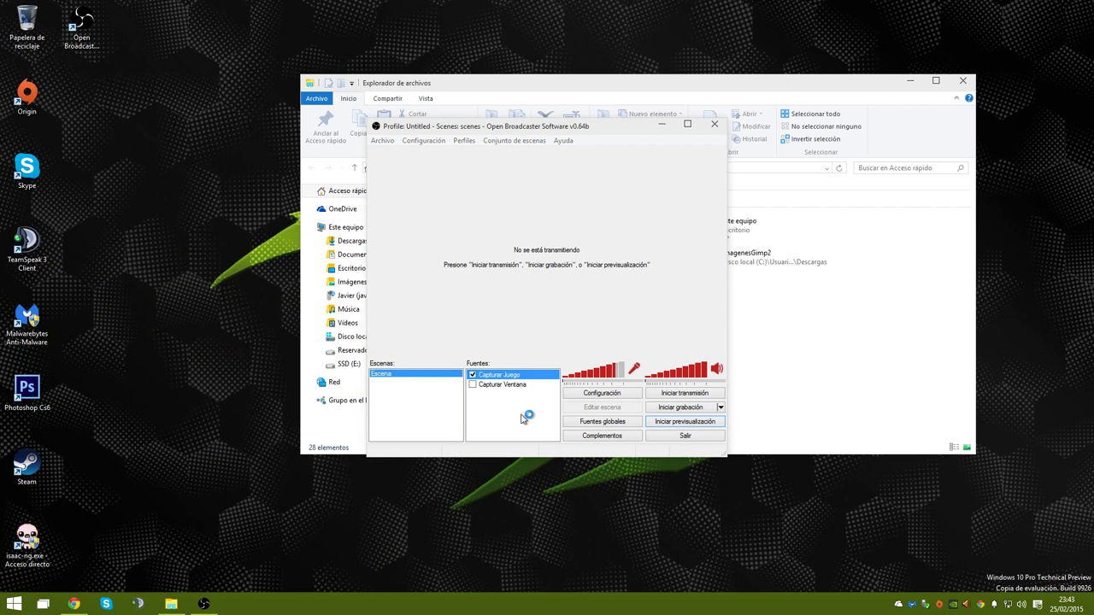
left_click(313, 321)
key("super")
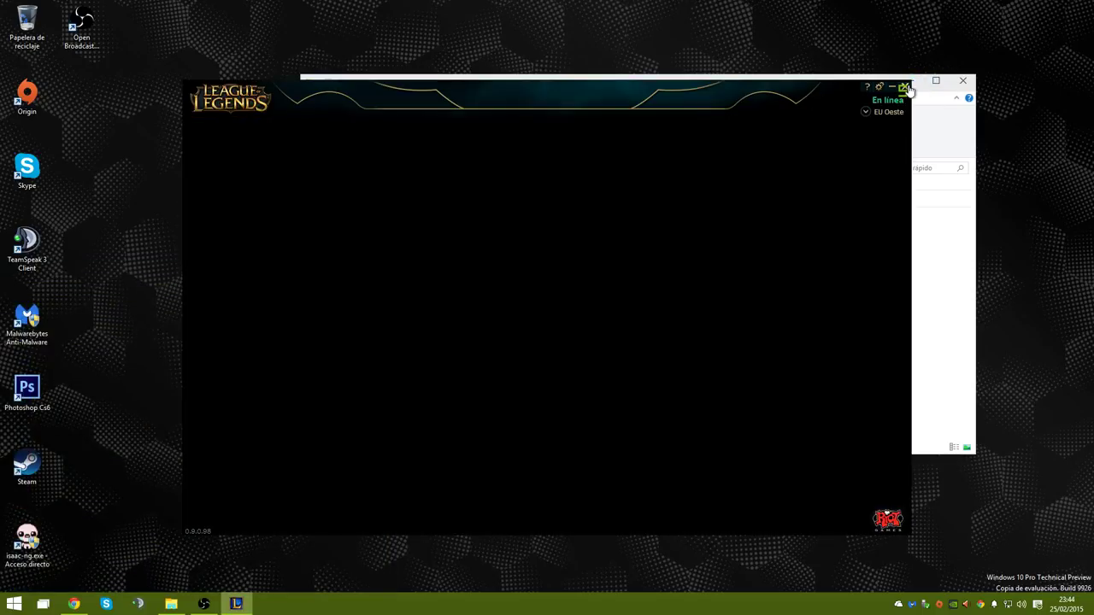
left_click(903, 88)
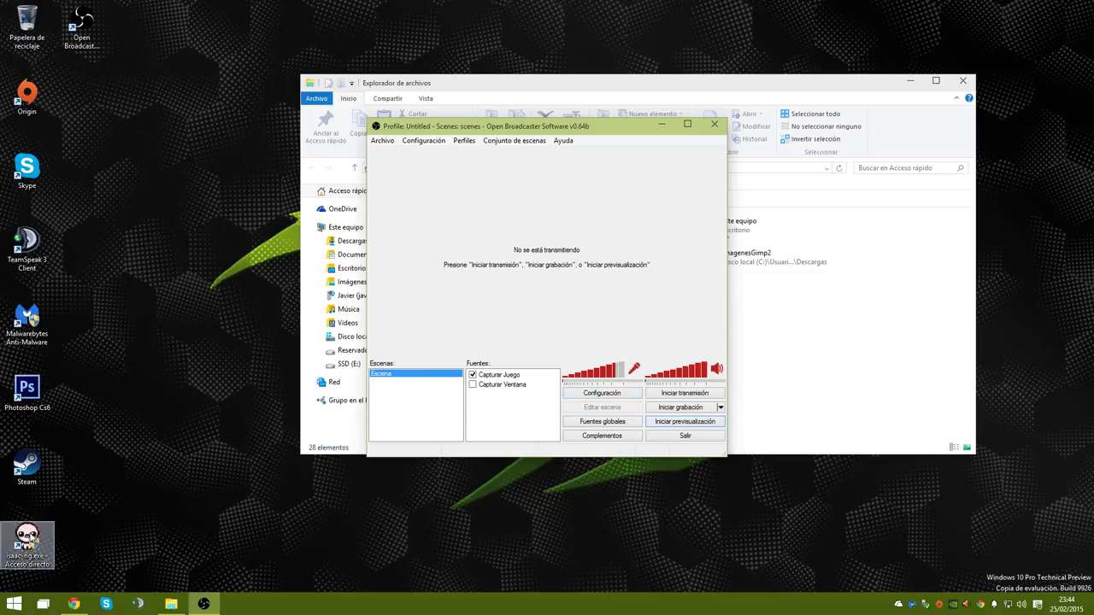
Launch The Binding of Isaac: Rebirth through the isaac-ng.exe shortcut, allow it to make changes, and open save File 2
left_click(34, 536)
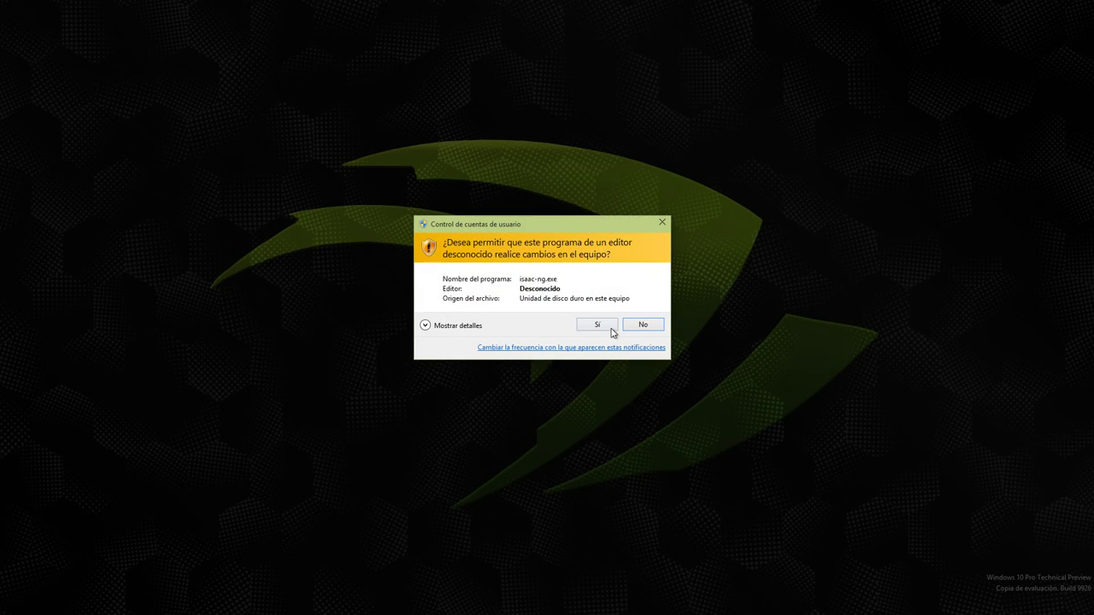
left_click(611, 329)
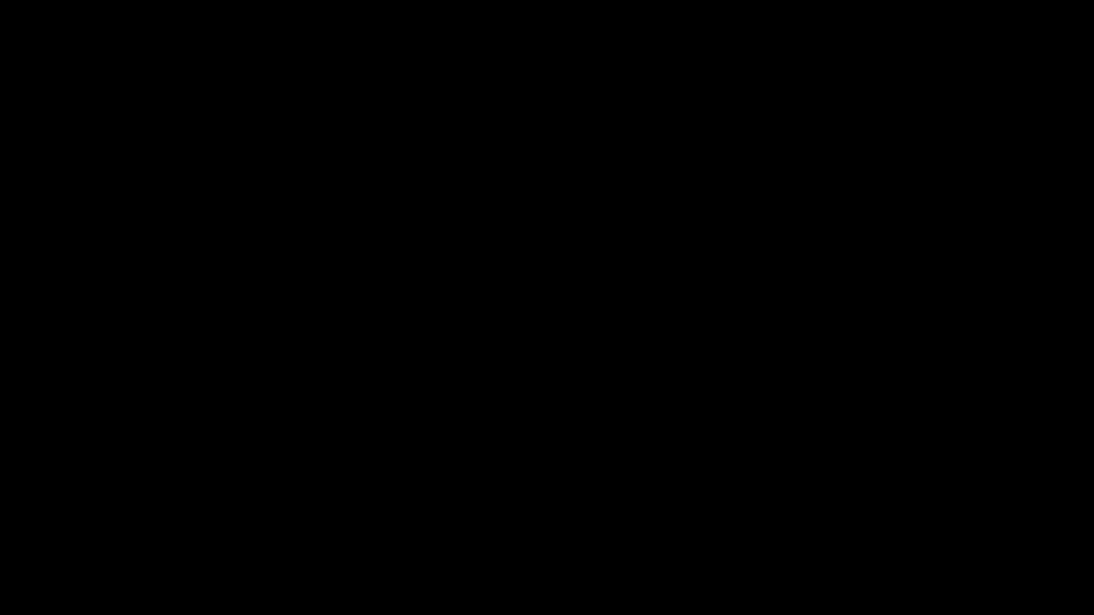
key("space")
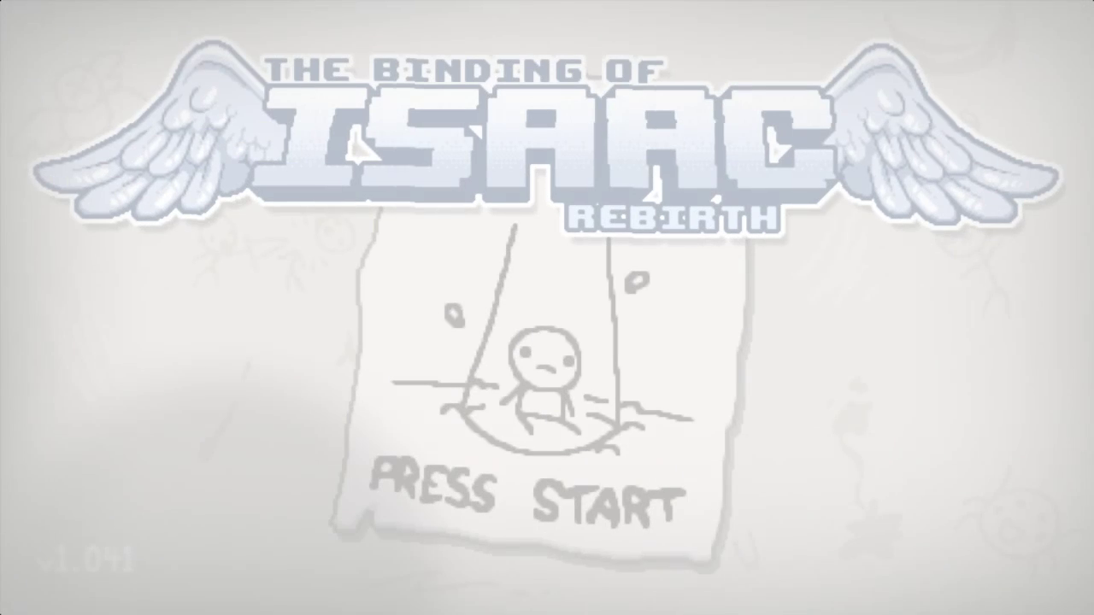
key("space")
key("Right")
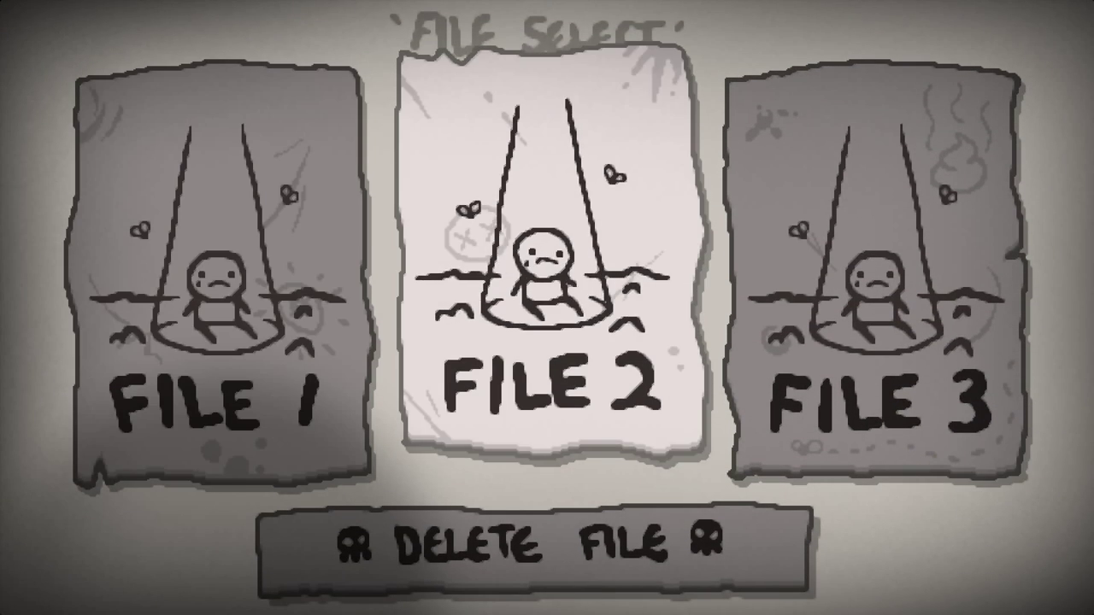
key("space")
Open the game's options and turn Fullscreen off so it runs in a window
key("Down")
key("Down")
key("Down")
key("space")
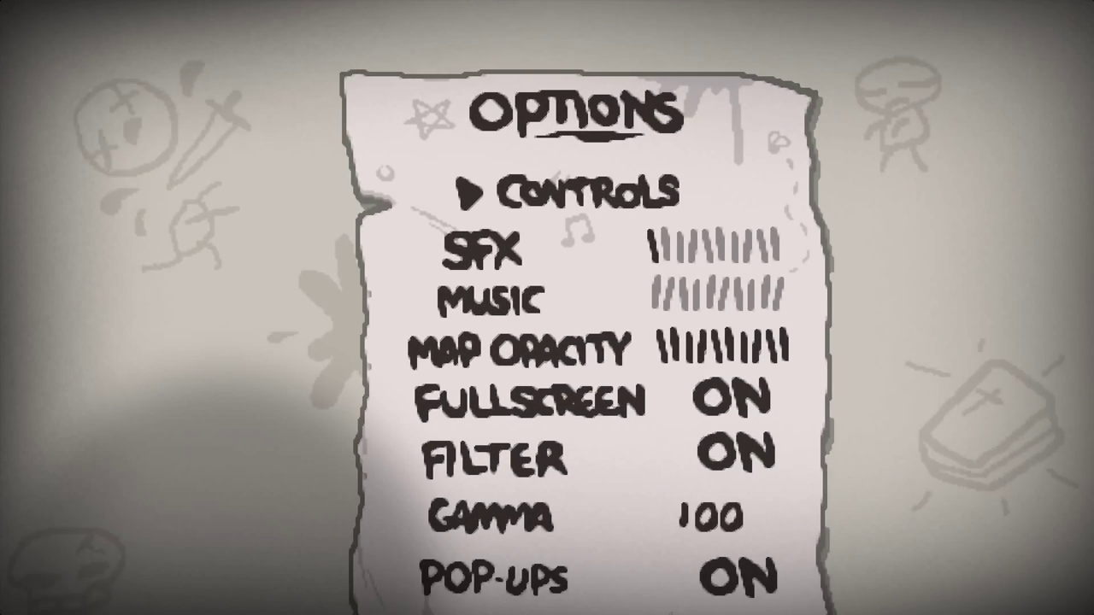
key("Down")
key("Down")
key("Down")
key("Down")
key("space")
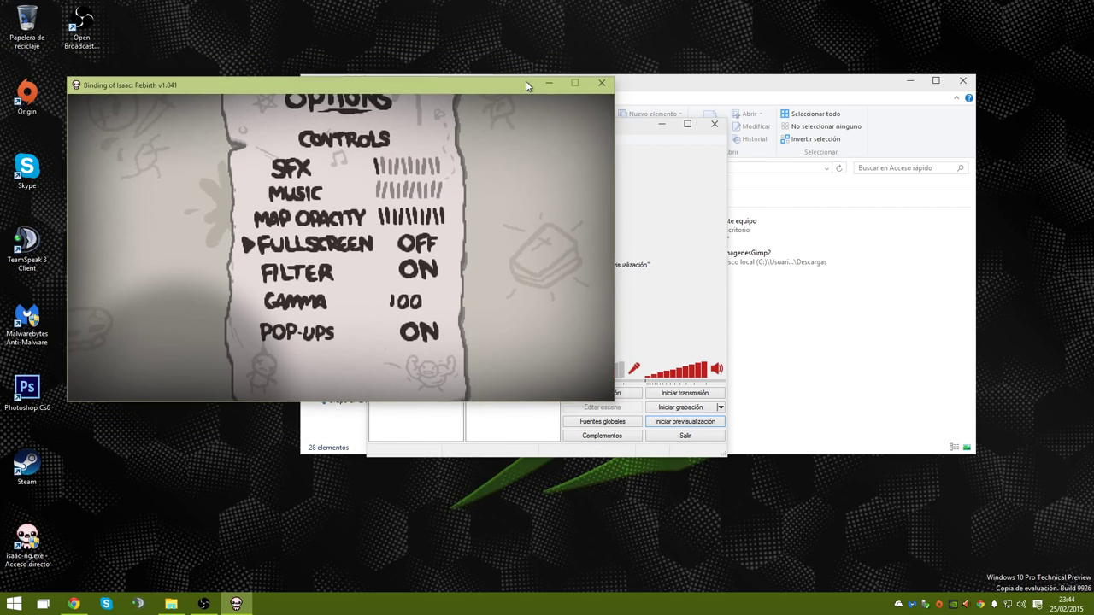
Switch back to Open Broadcaster Software and check the Capturar Juego source's application list for the Binding of Isaac game
left_click(636, 163)
left_click(509, 384)
left_click(496, 376)
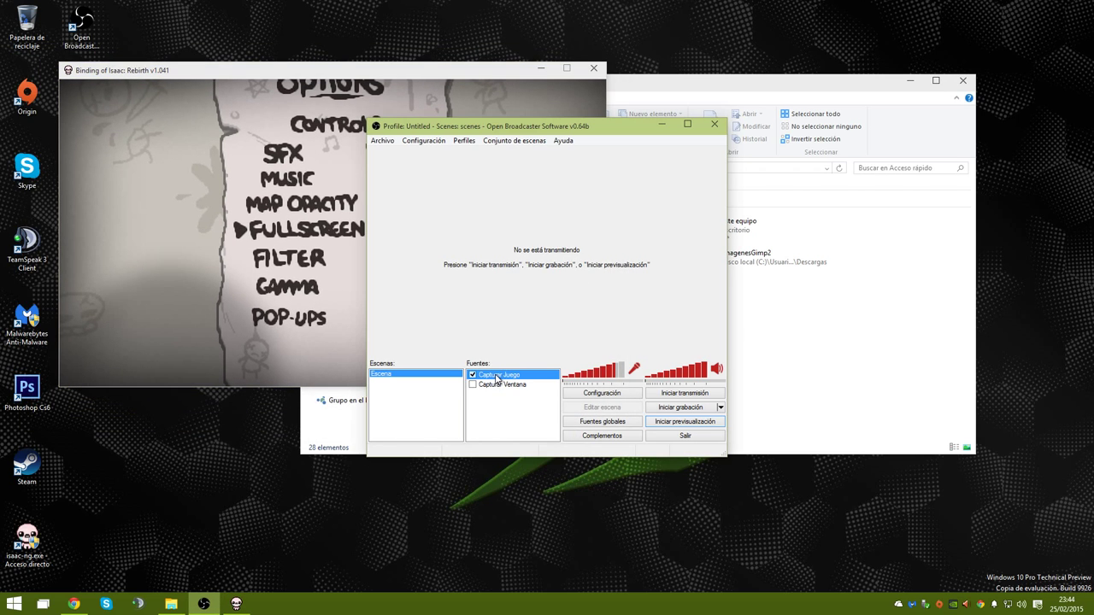
double_click(496, 376)
left_click(599, 191)
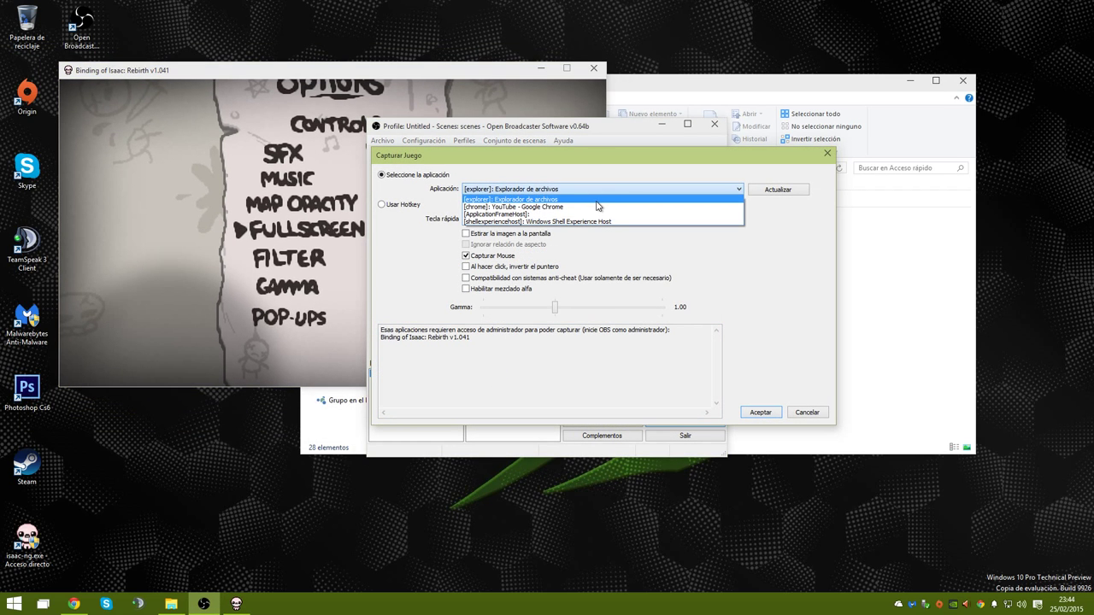
left_click(598, 199)
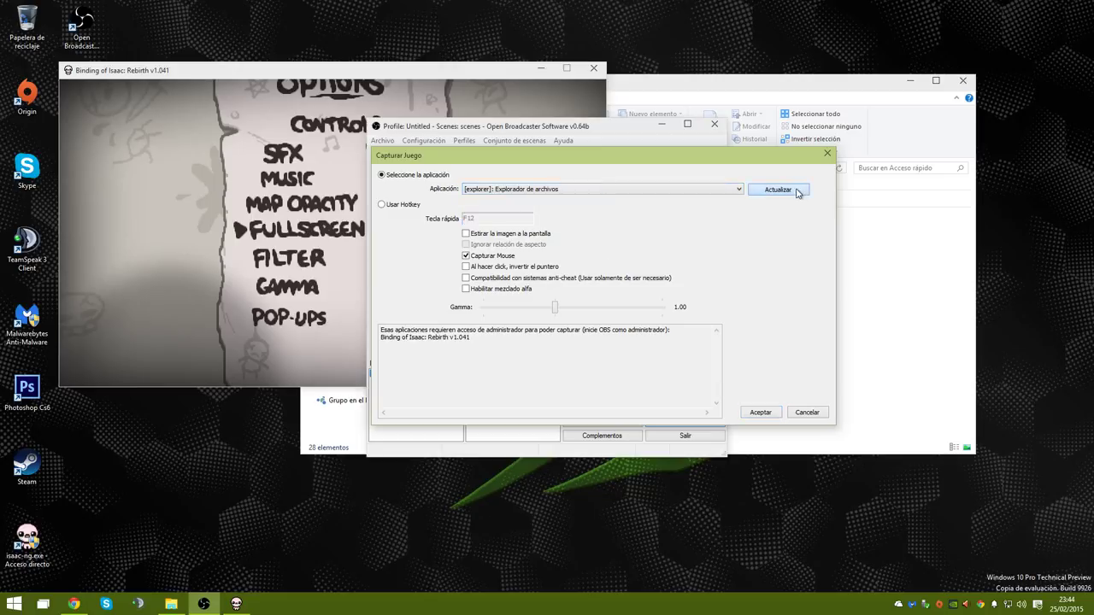
left_click(643, 189)
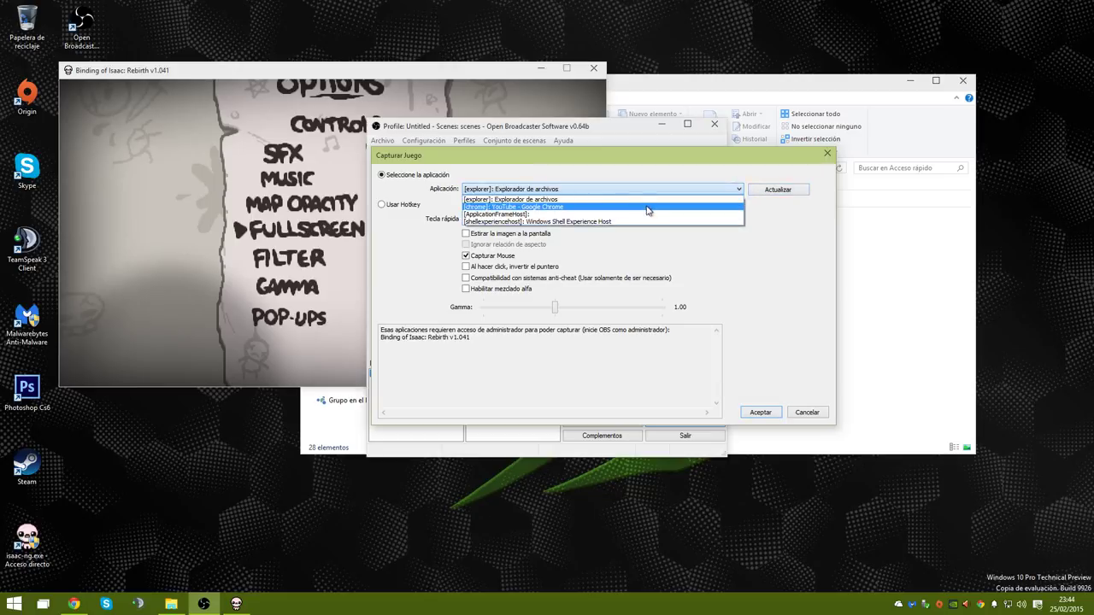
left_click(581, 170)
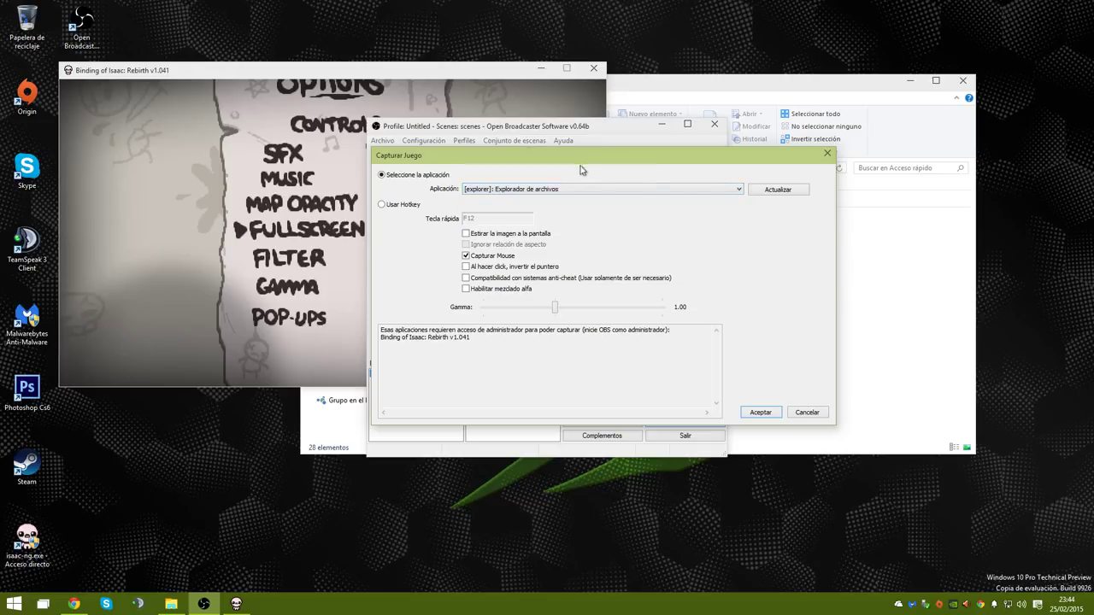
Set the Capturar Juego source's application to [shellexperiencehost]: Windows Shell Experience Host
left_click(645, 189)
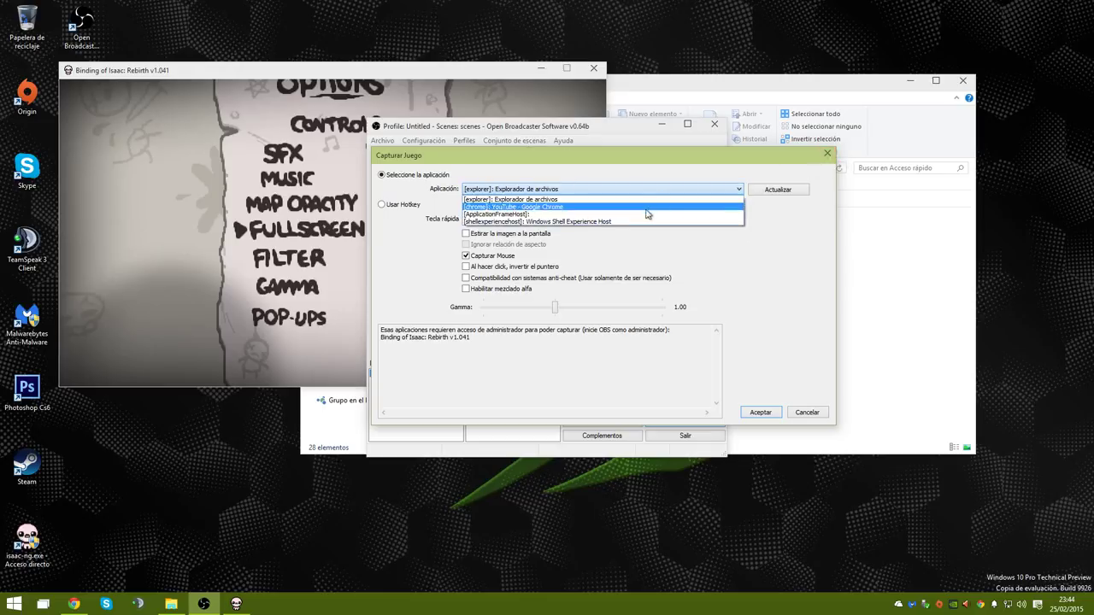
left_click(611, 222)
left_click(762, 411)
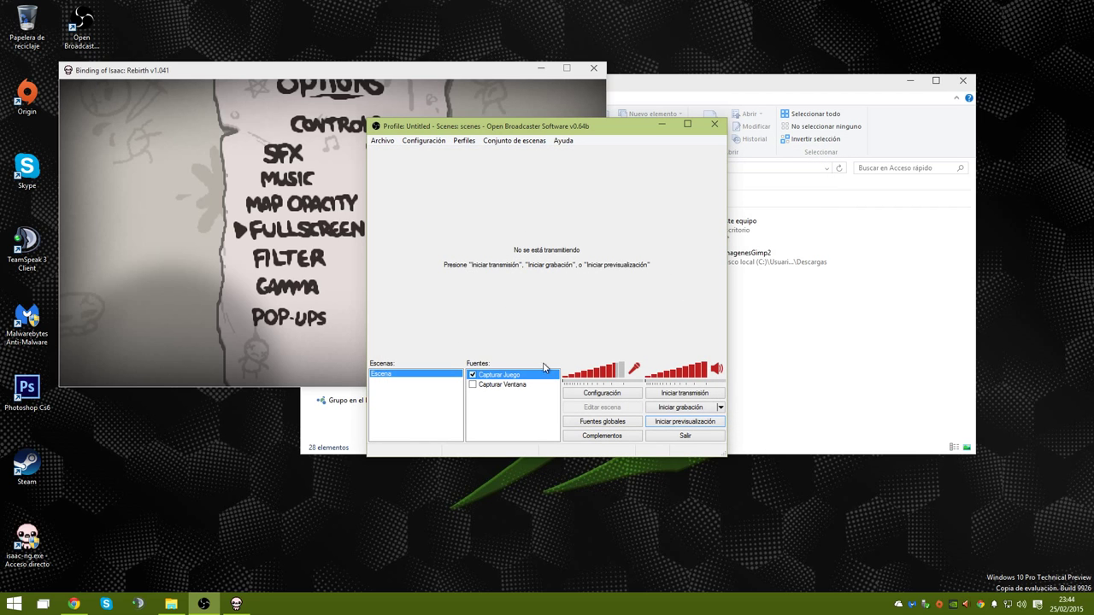
Recheck the application selected for the Capturar Juego source, accept it as it is, and start the scene preview
double_click(502, 377)
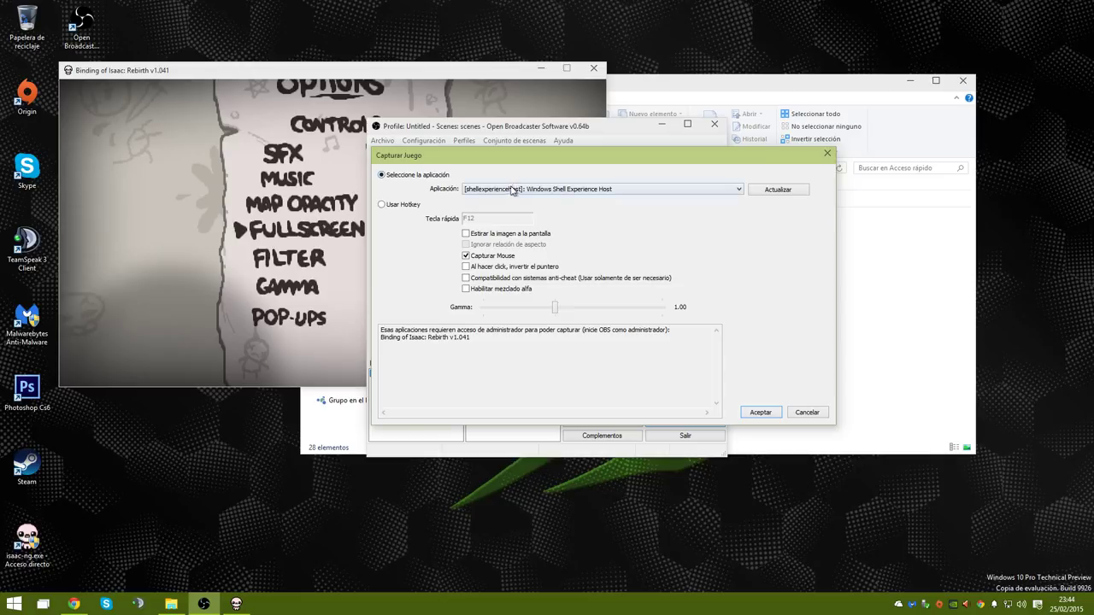
left_click(512, 190)
left_click(513, 190)
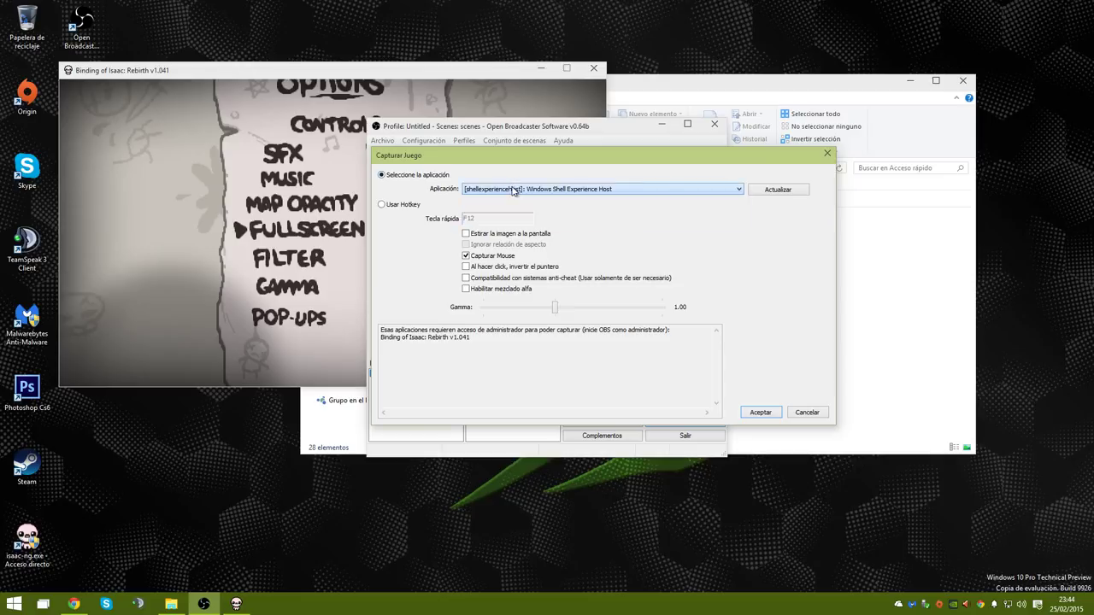
left_click(759, 412)
left_click(674, 422)
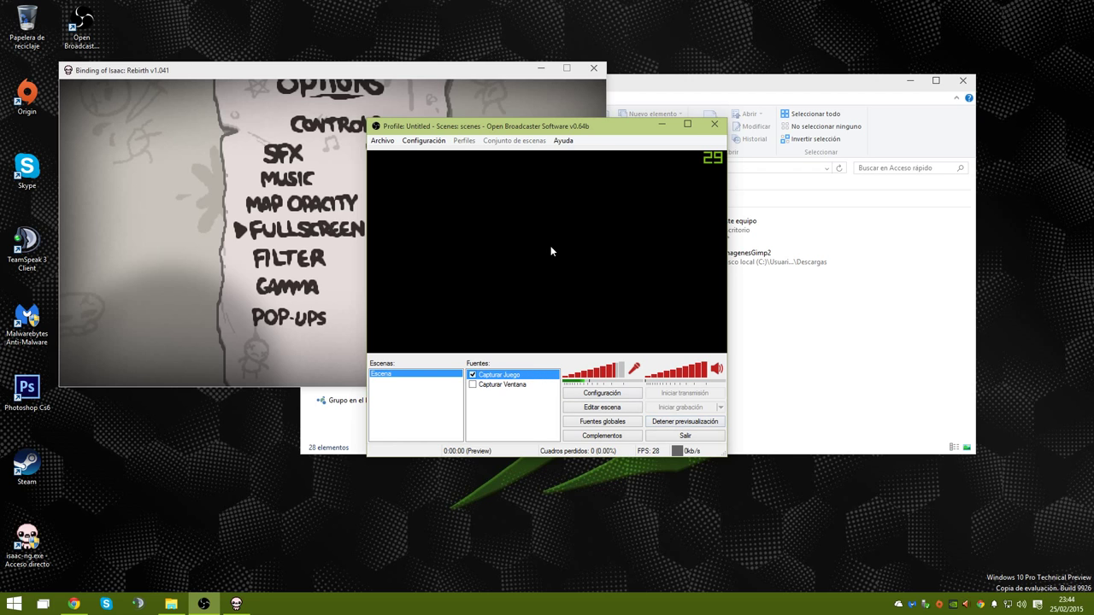
Change the Capturar Juego source's application to [ApplicationFrameHost]: and bring the Binding of Isaac window to the front
double_click(521, 375)
left_click(567, 190)
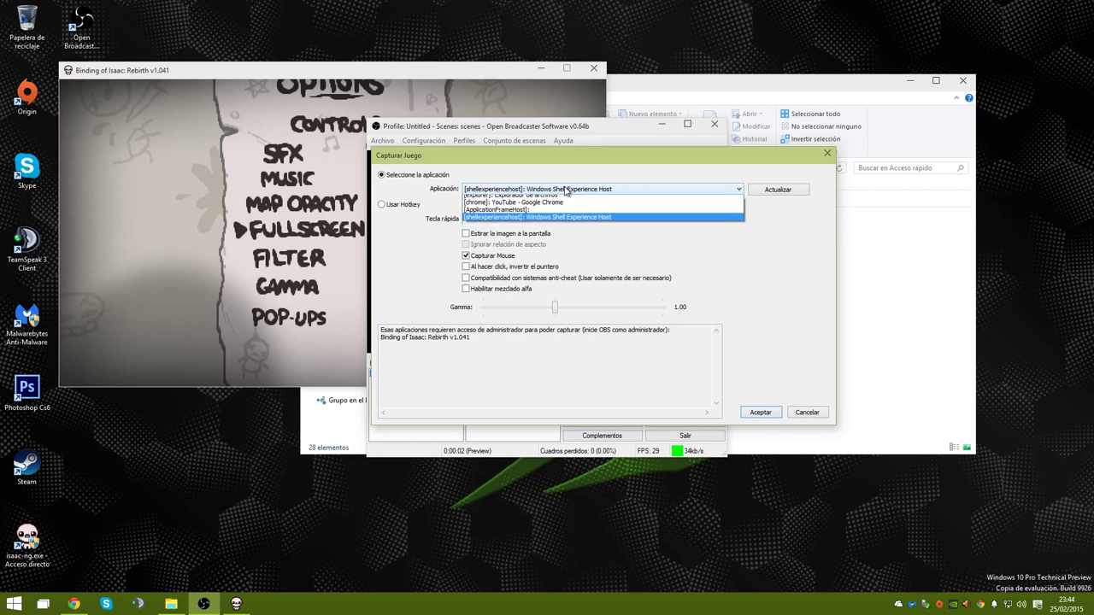
left_click(568, 213)
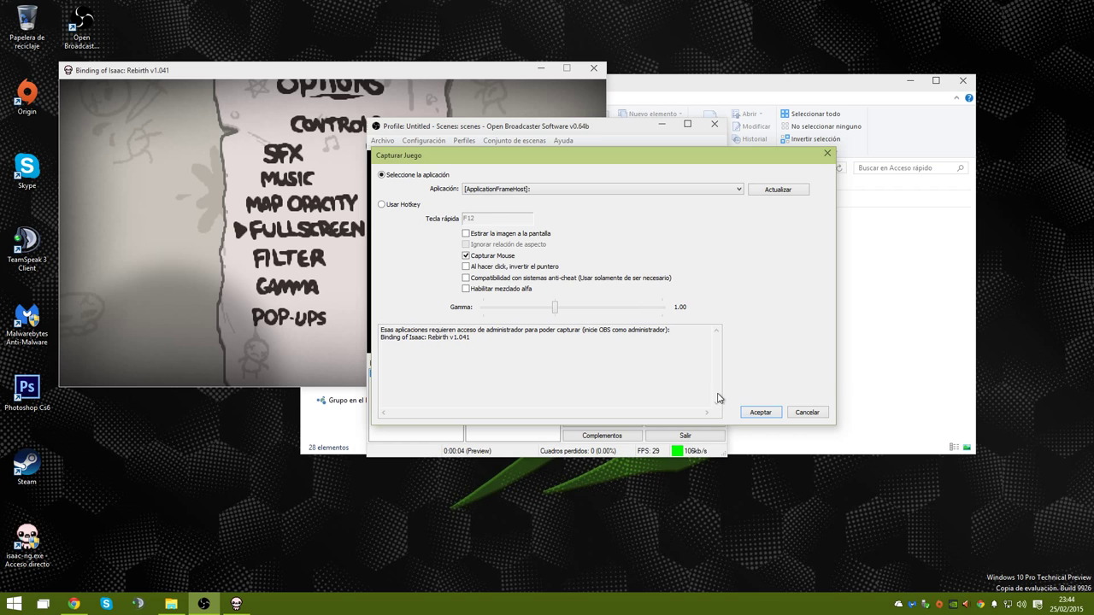
left_click(760, 413)
left_click(295, 192)
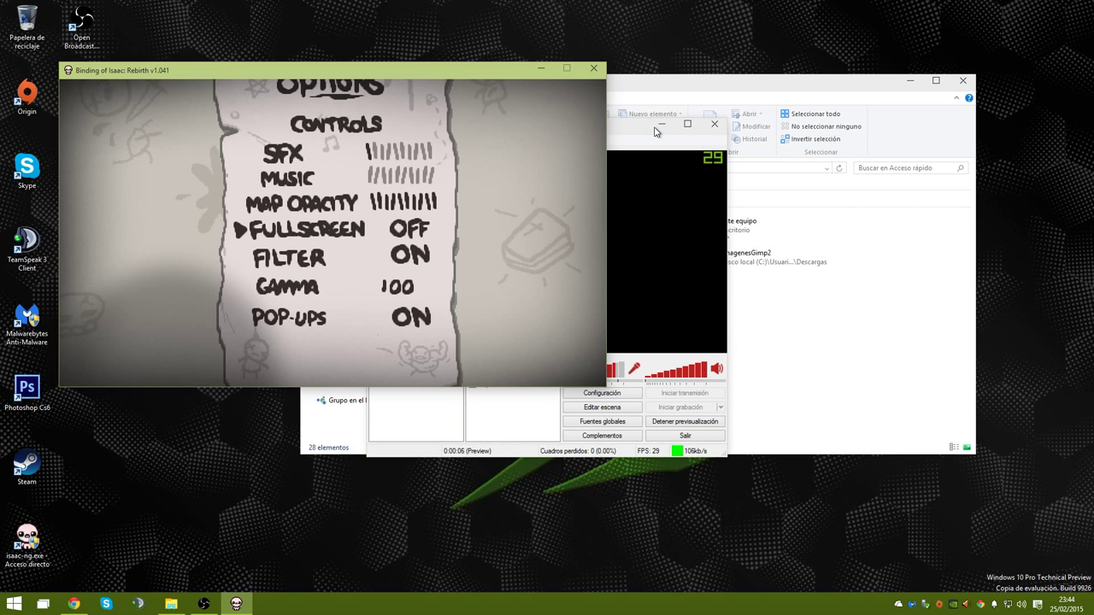
Move the Open Broadcaster Software window clear of the Binding of Isaac window and turn the game's fullscreen option on
left_click_drag(655, 130, 921, 155)
left_click(459, 204)
key("Up")
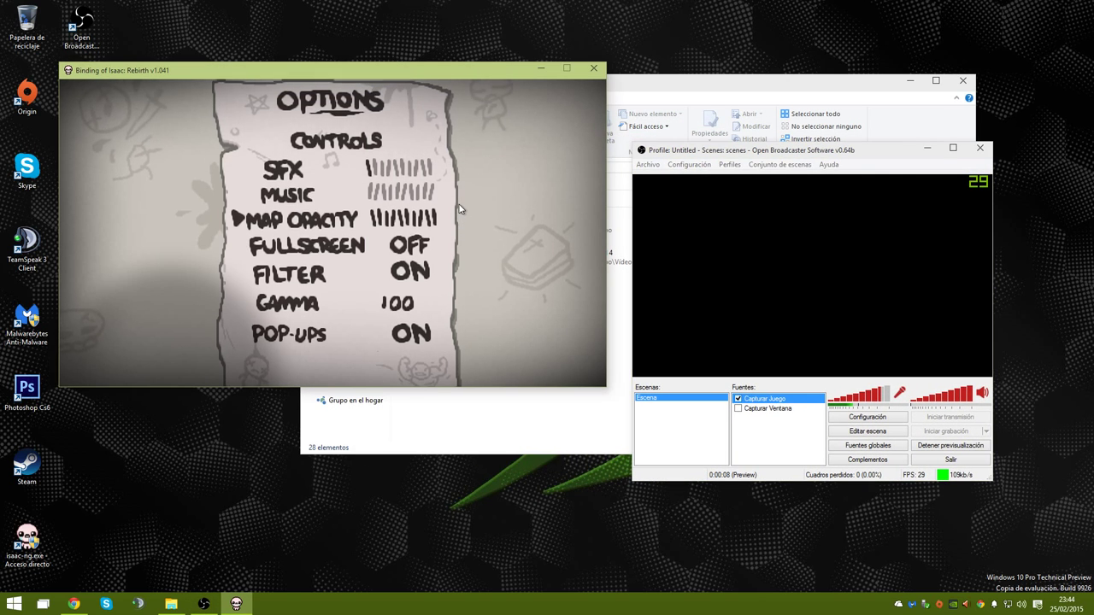
key("Down")
key("Return")
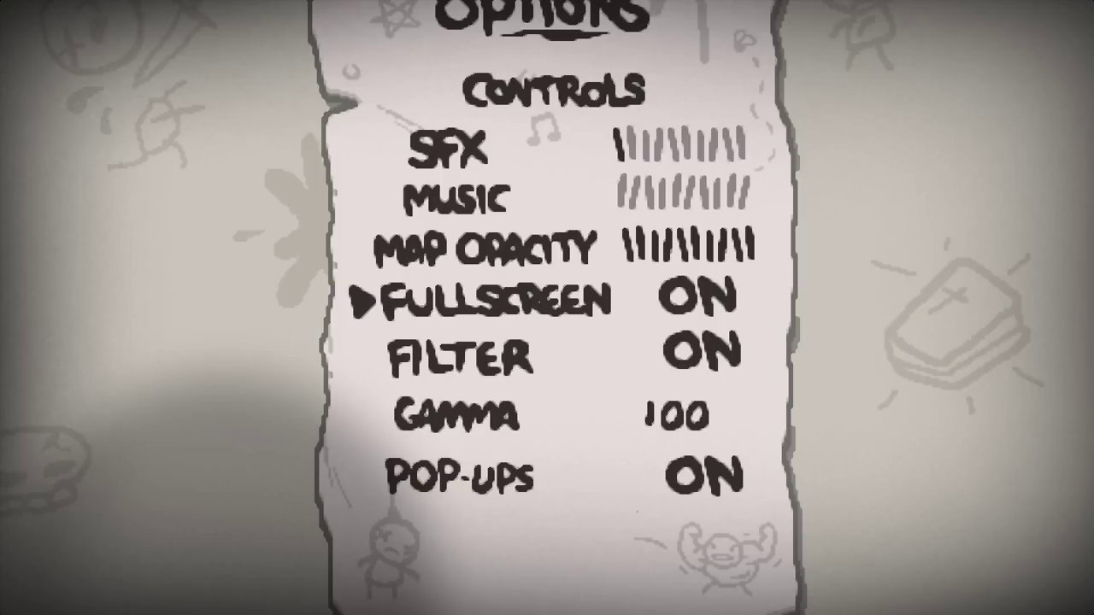
Switch back to Open Broadcaster Software and look for Binding of Isaac in the Capturar Juego source's refreshed application list
key("alt+Tab")
right_click(744, 404)
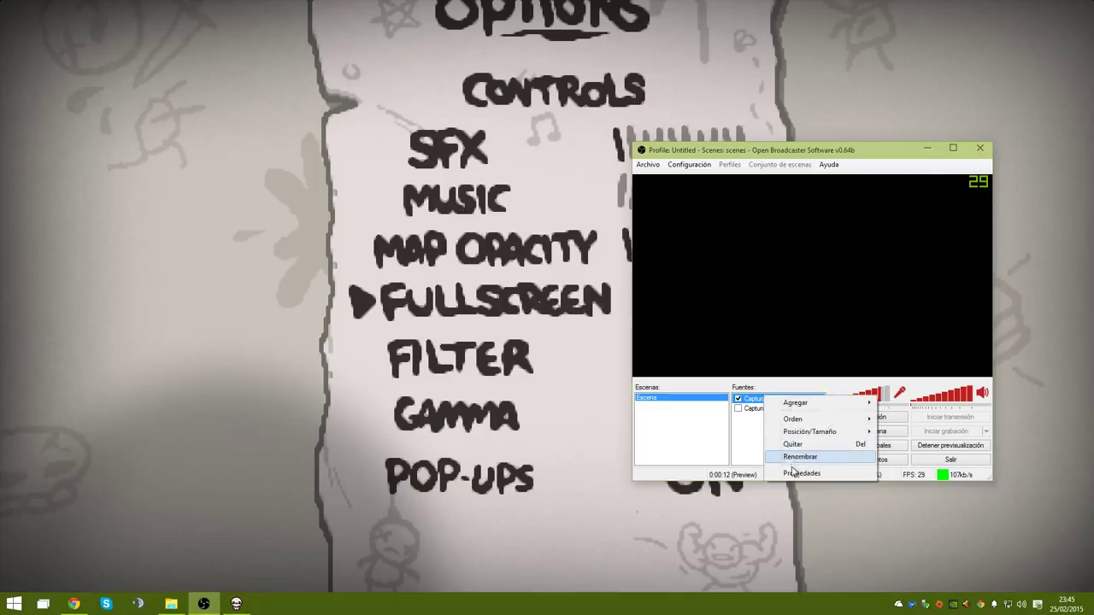
left_click(793, 471)
left_click(772, 212)
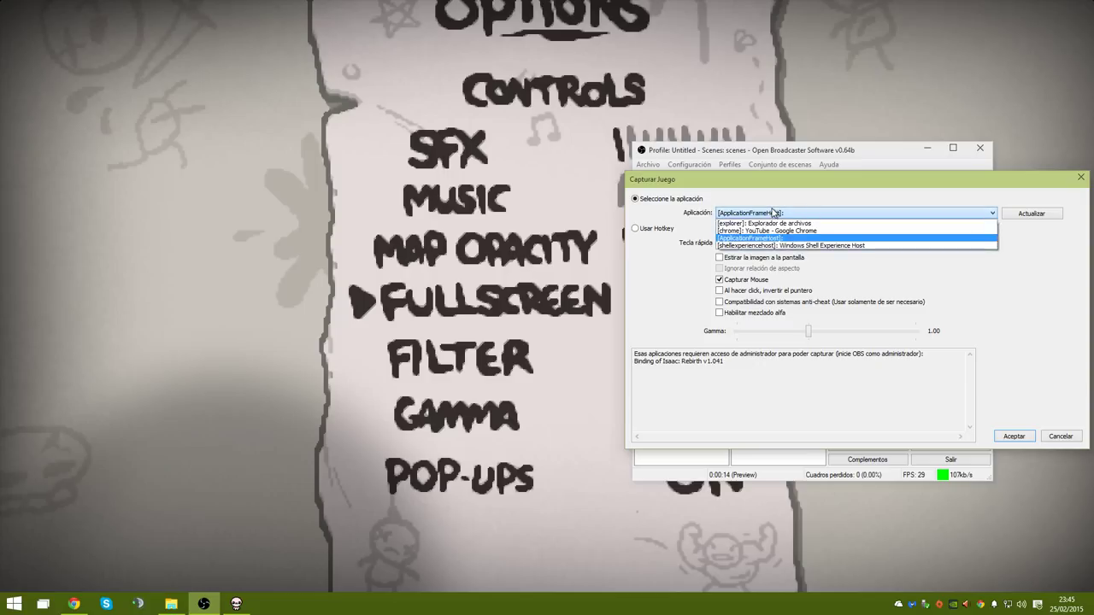
left_click(773, 212)
left_click(1047, 217)
left_click(910, 212)
left_click(909, 215)
left_click(803, 215)
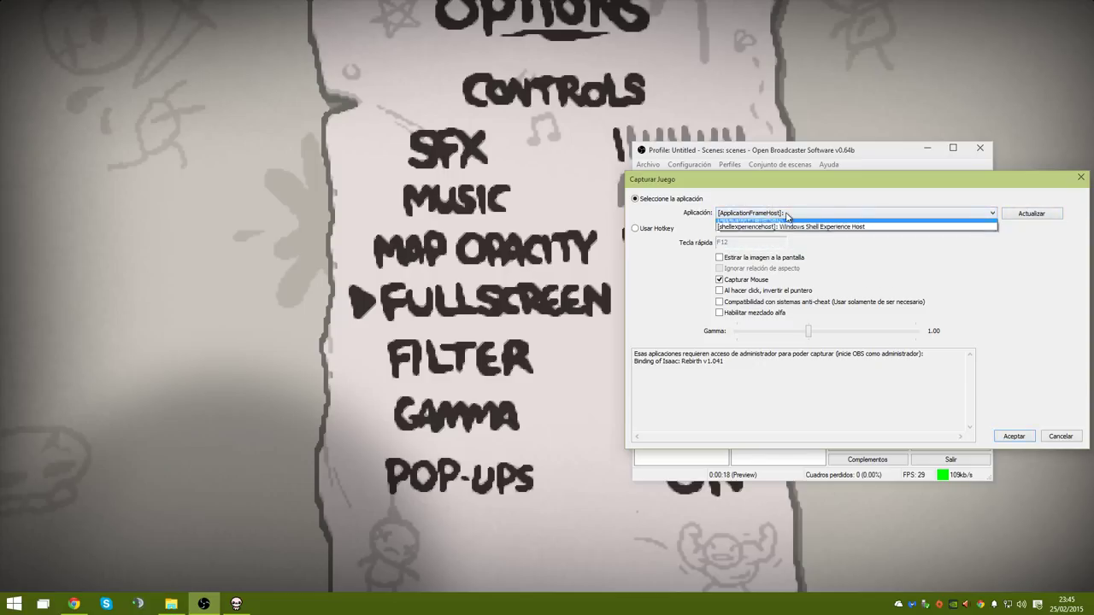
left_click(787, 215)
Return to Binding of Isaac and turn its fullscreen option off
left_click(561, 194)
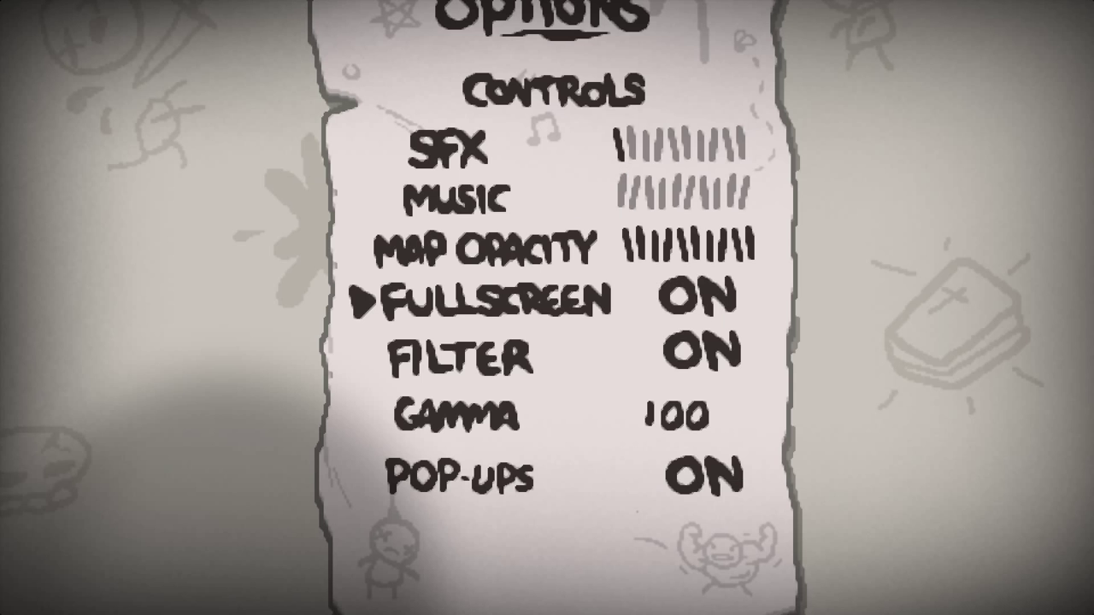
key("Up")
key("Down")
key("Return")
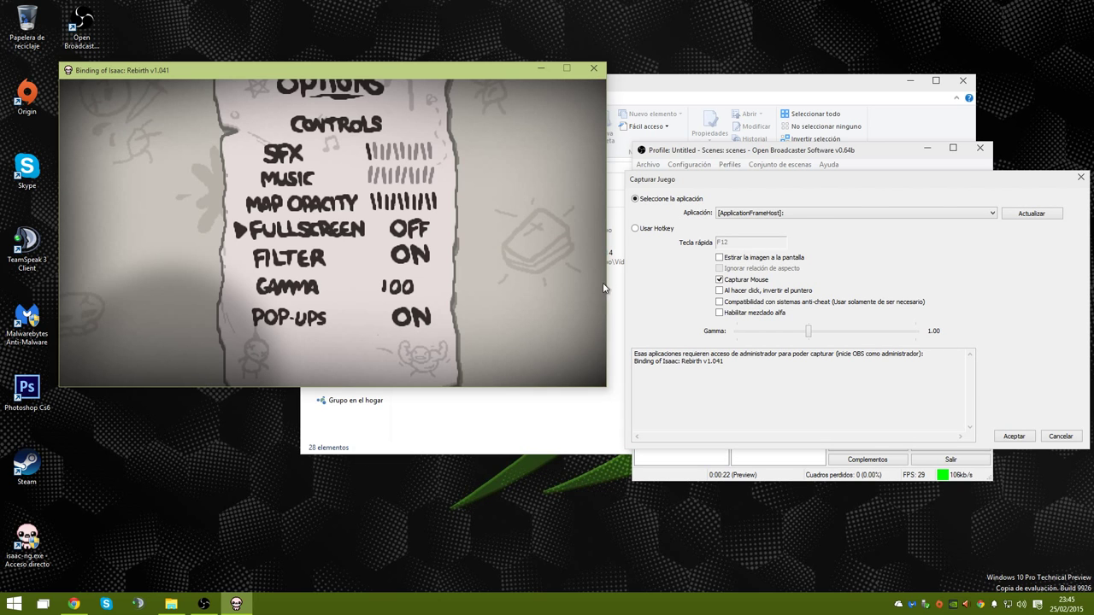
Set the Capturar Juego source to capture by hotkey, accept it, and reopen the source's properties
left_click(675, 230)
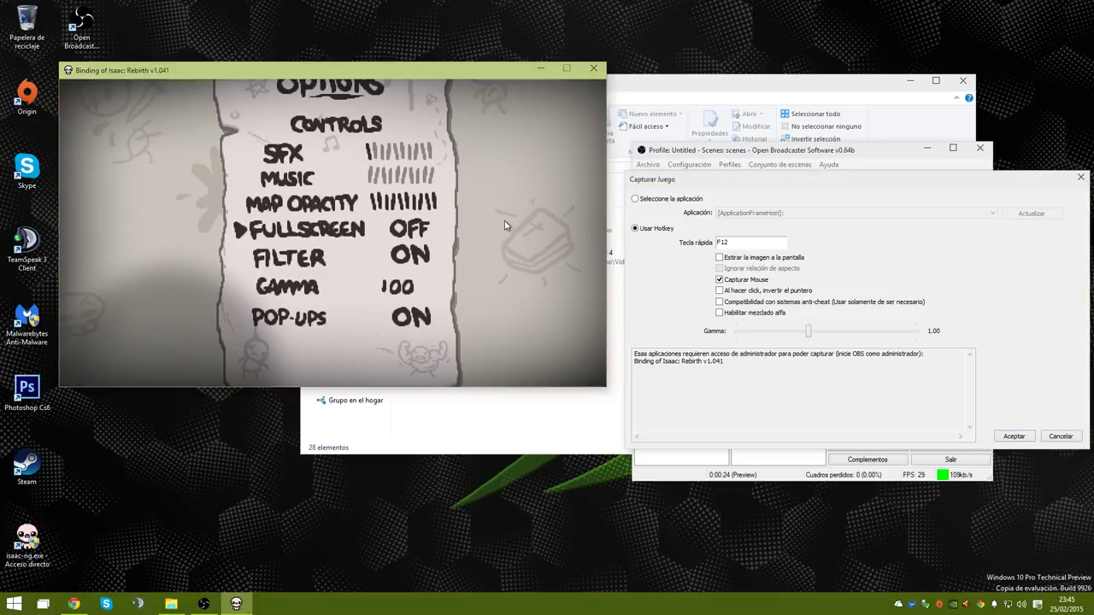
left_click(1010, 437)
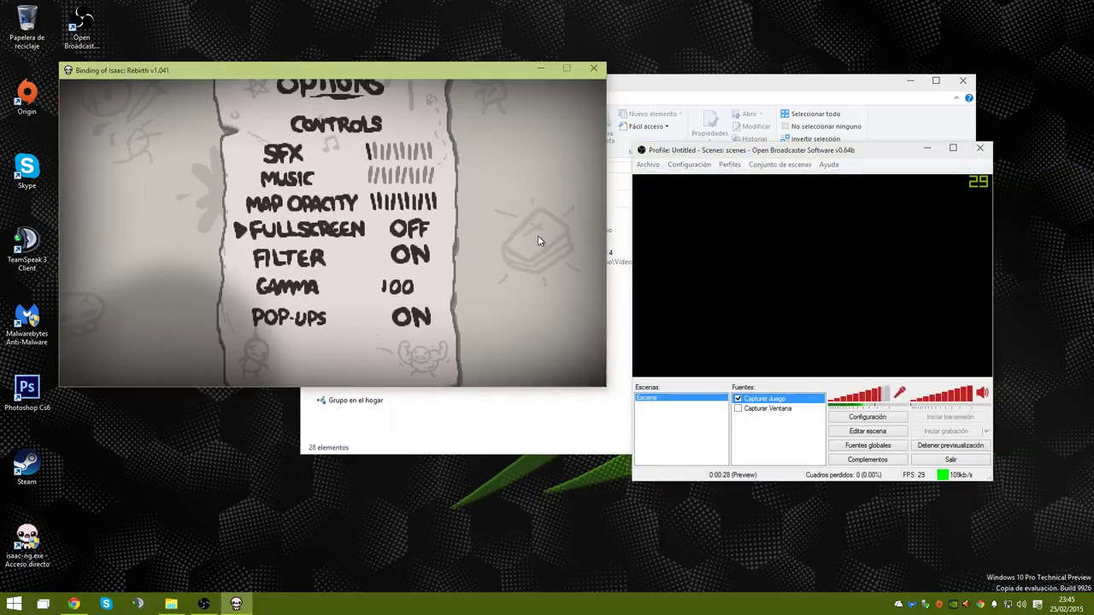
right_click(765, 402)
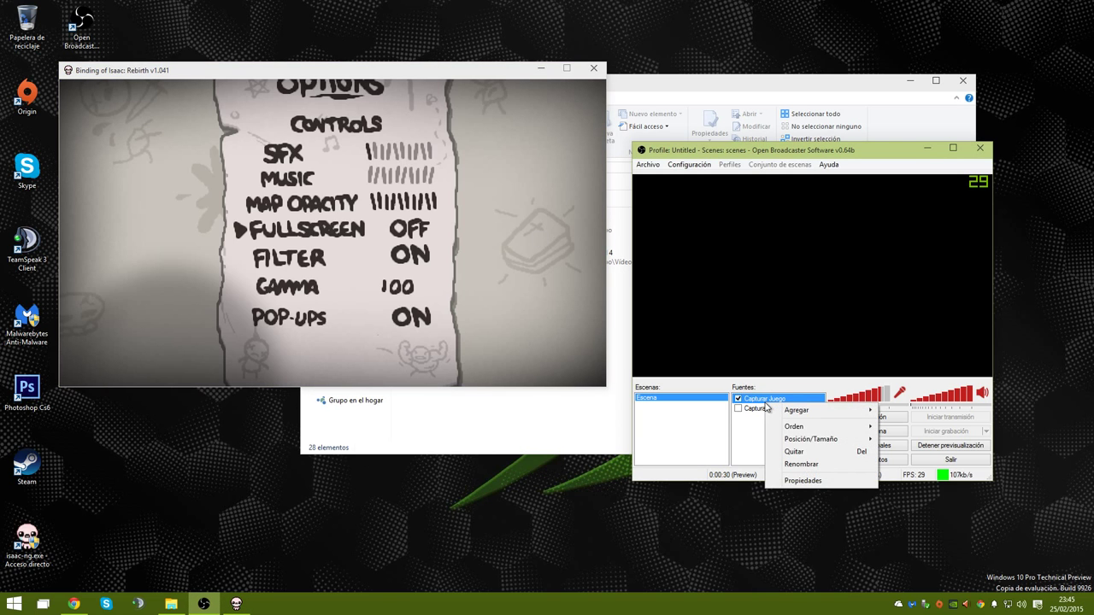
left_click(802, 480)
Close the Binding of Isaac game and move the Capturar Juego dialog aside on the desktop
left_click(594, 69)
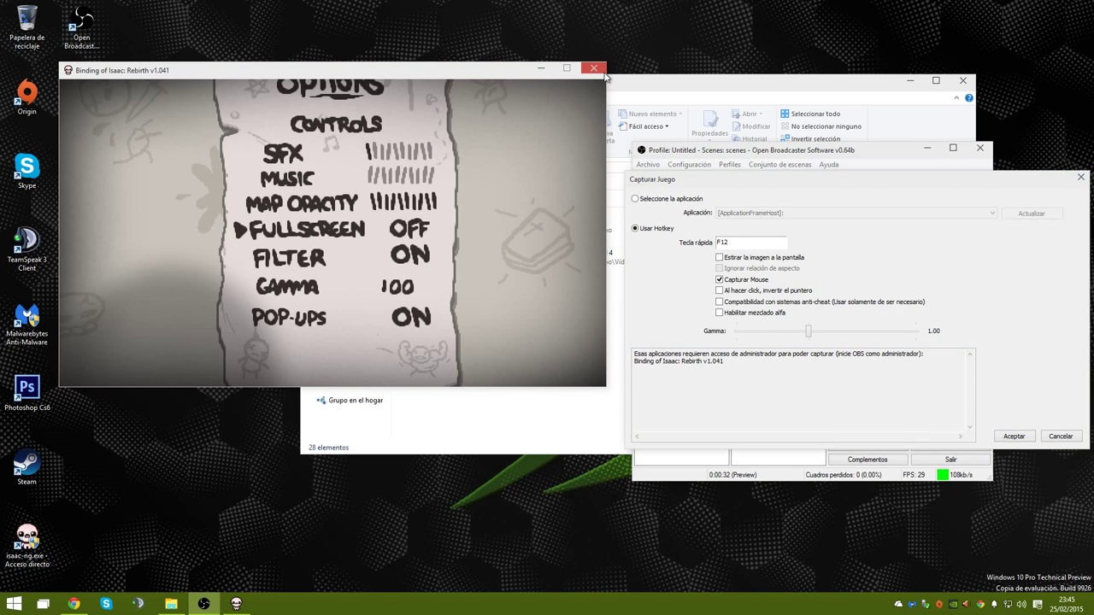
left_click_drag(734, 182, 178, 115)
left_click(171, 604)
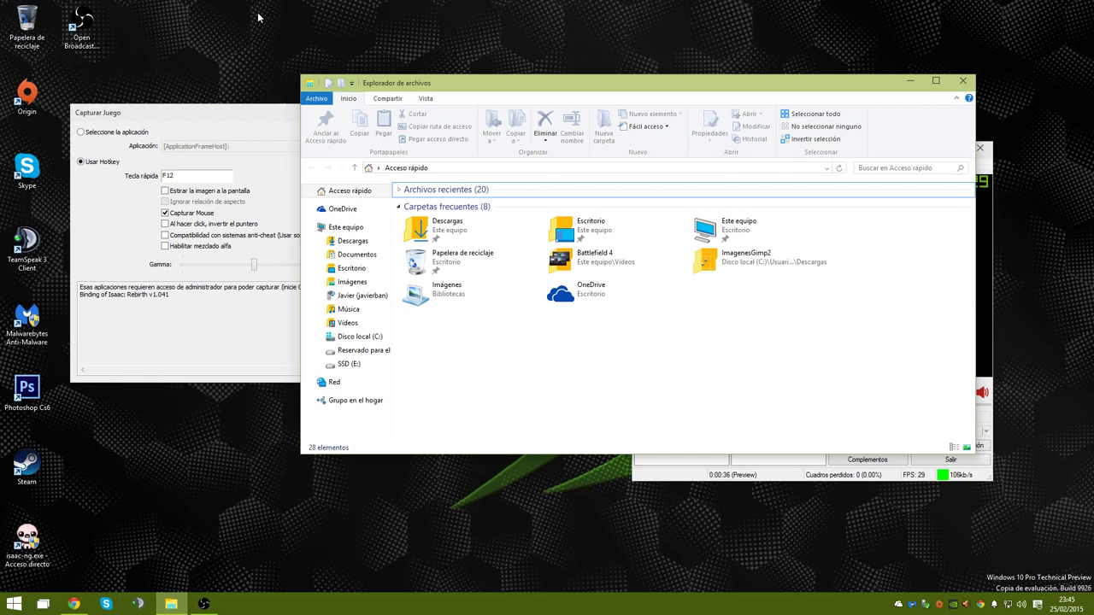
Switch to Google Chrome and open battlelog.battlefield.com/bf4/ in a new tab
left_click(88, 603)
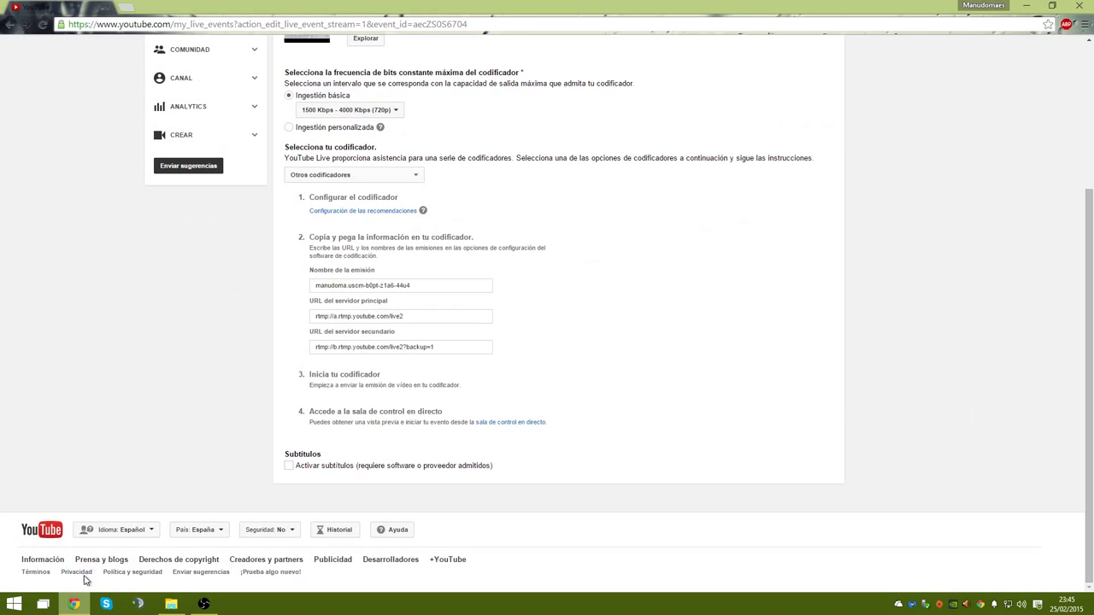
left_click(120, 6)
type("b")
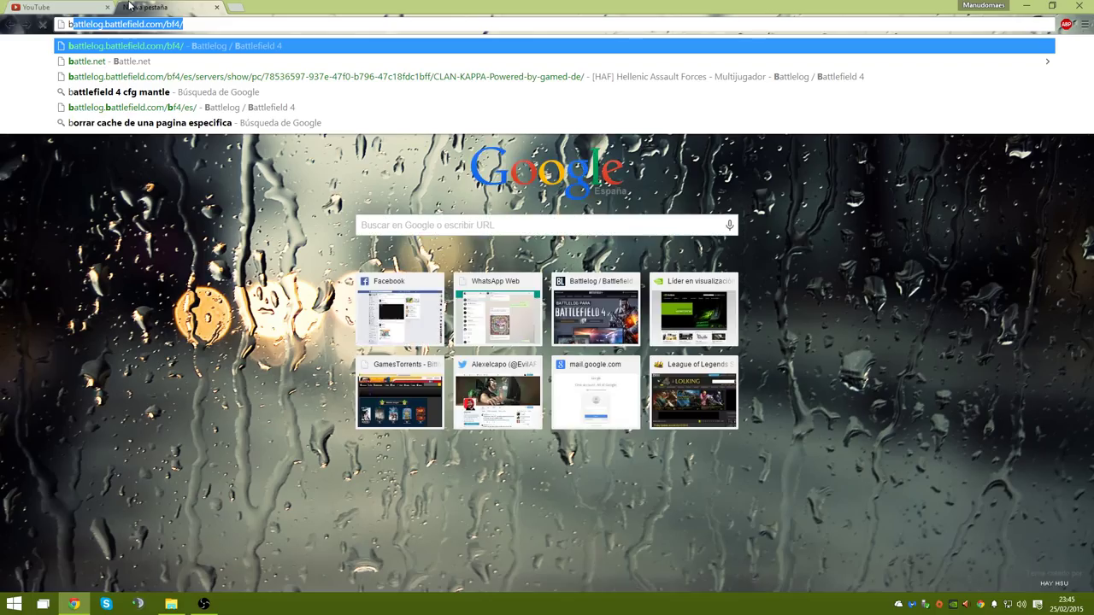
key("Return")
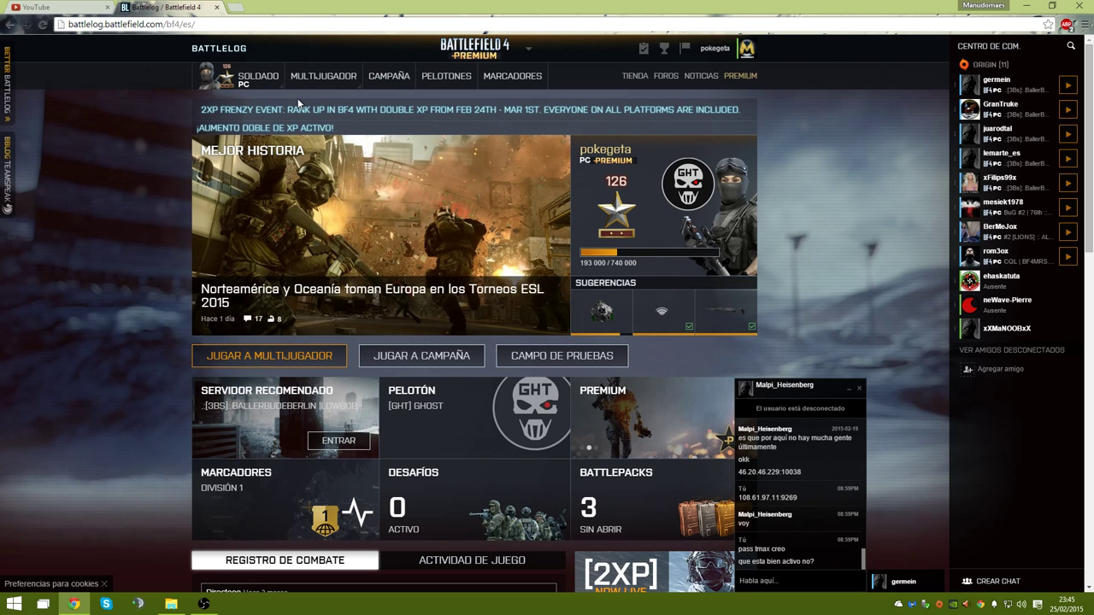
Browse Battlelog's soldier page and the multiplayer server browser for a way to start Battlefield 4
left_click(323, 76)
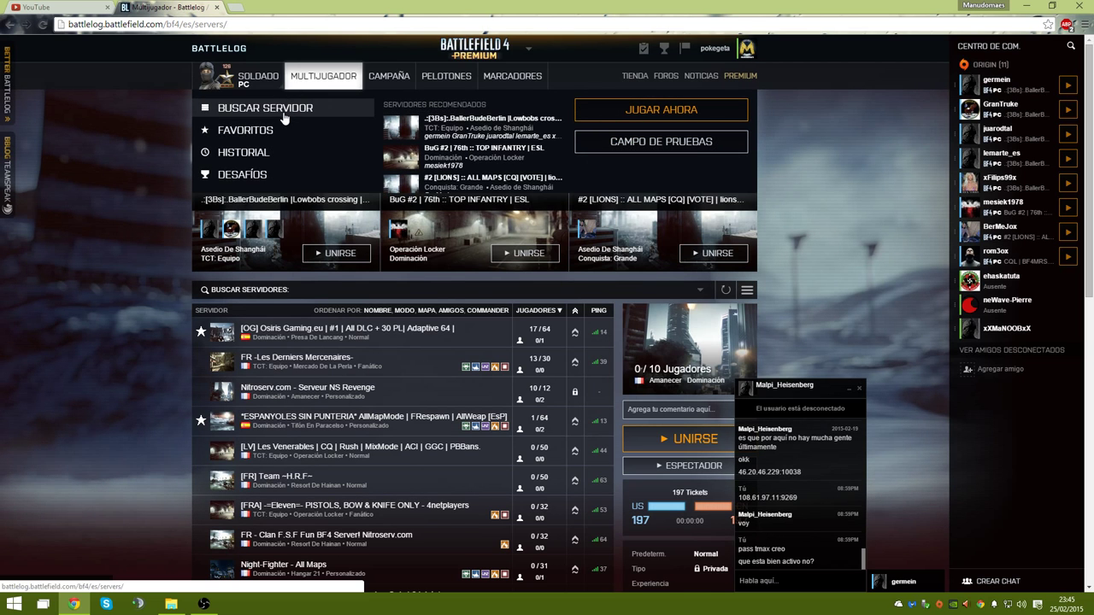
left_click(282, 110)
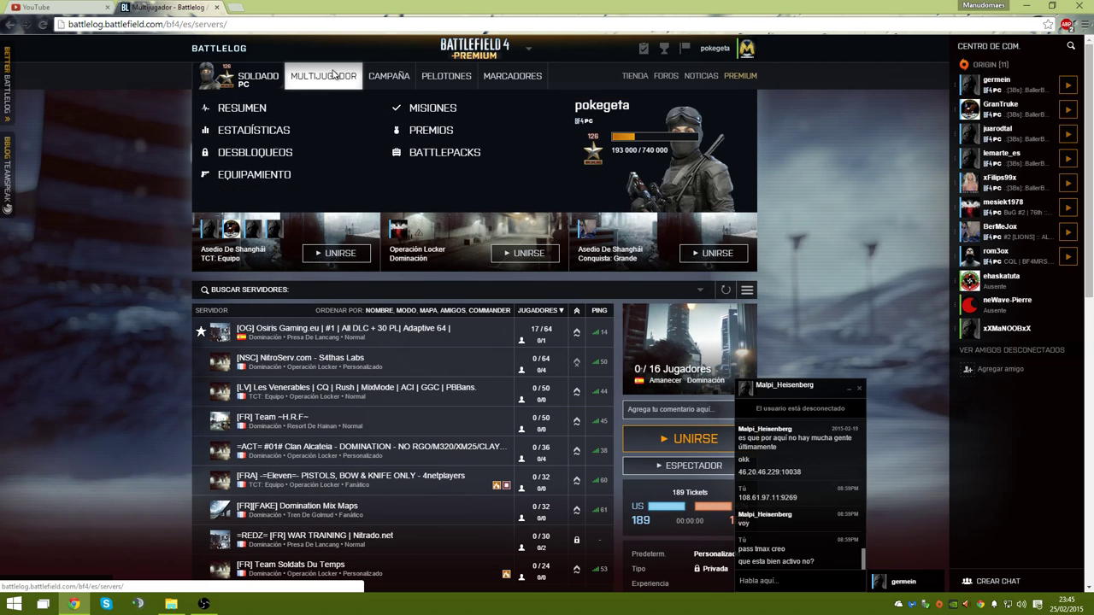
mouse_move(329, 79)
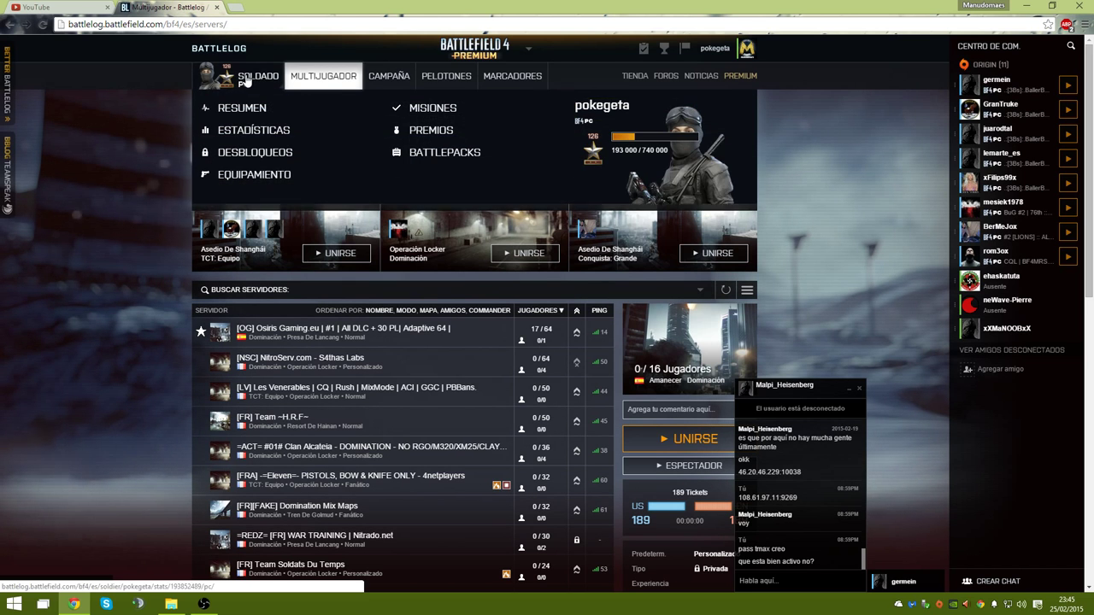
left_click(242, 76)
mouse_move(326, 79)
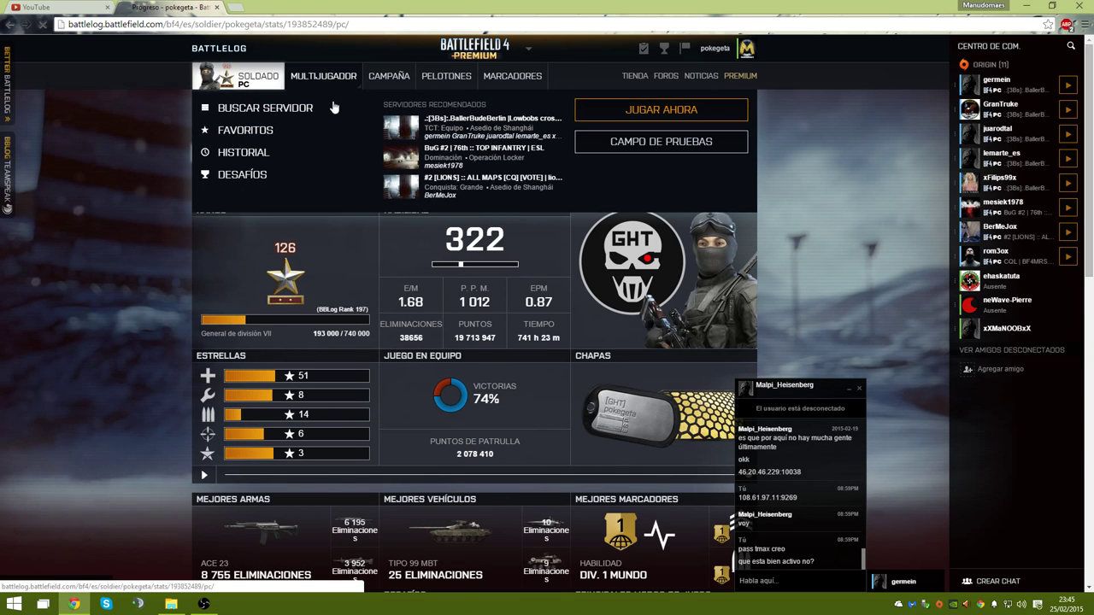
left_click(329, 109)
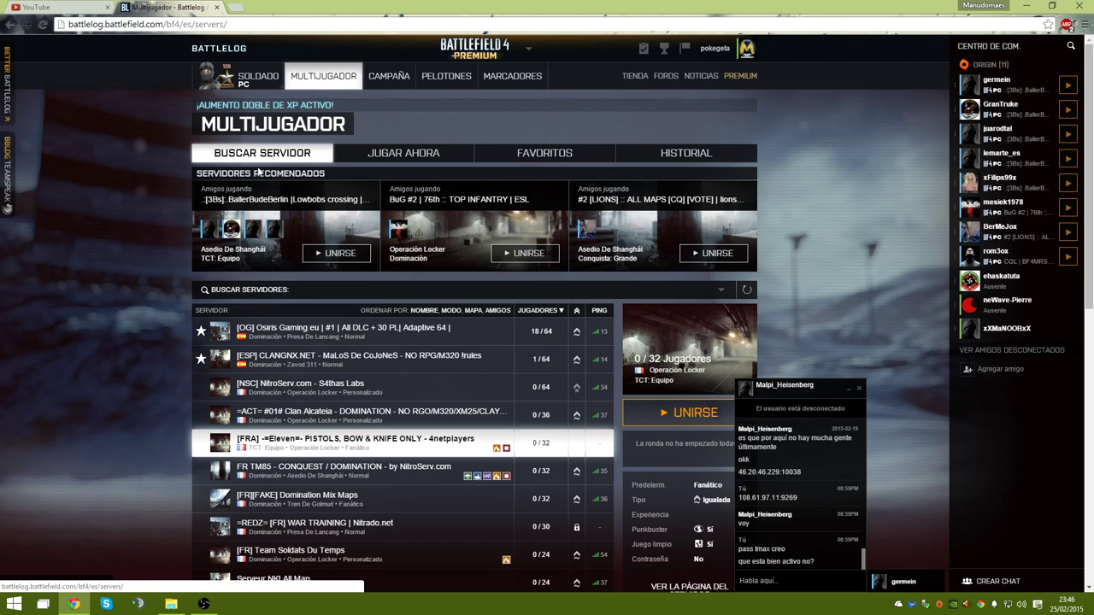
Launch Battlefield 4's Campo de Pruebas mode from the Jugar Ahora page and close the open chat window
left_click(376, 156)
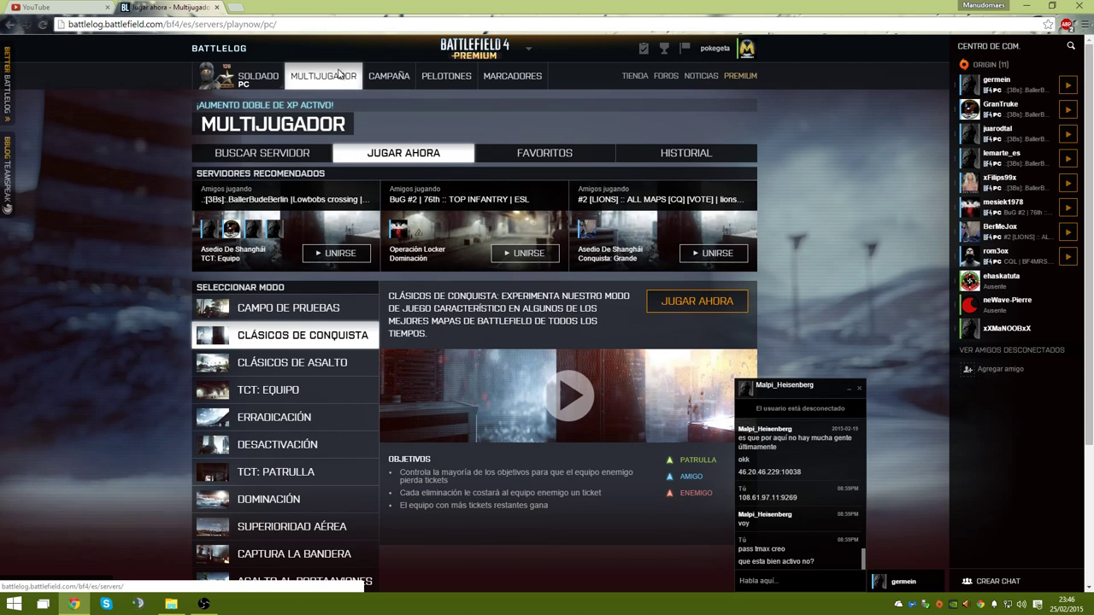
mouse_move(340, 73)
left_click(288, 308)
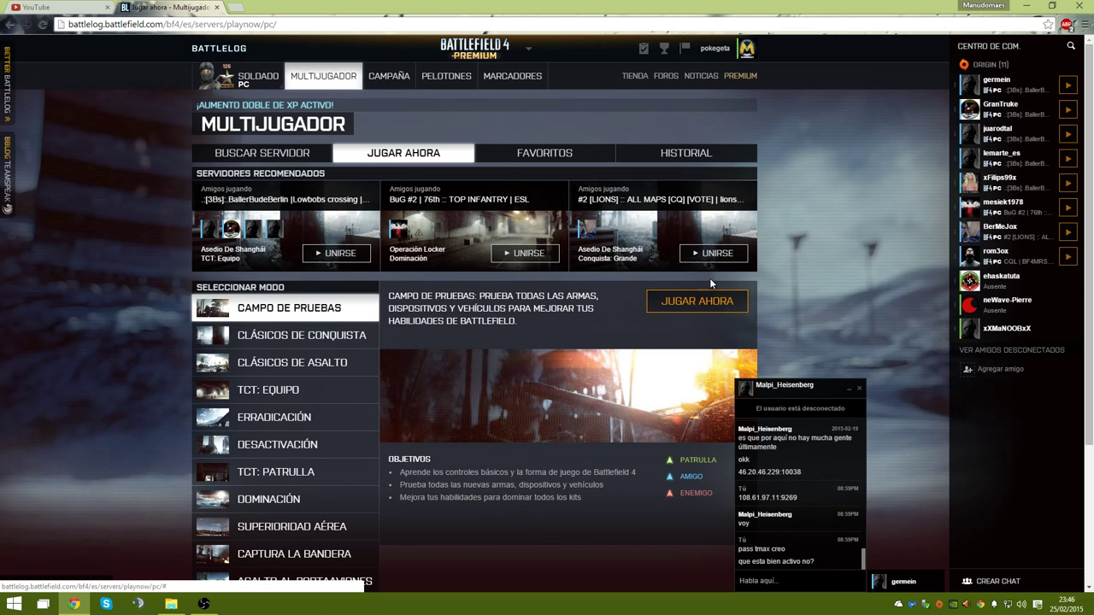
left_click(679, 303)
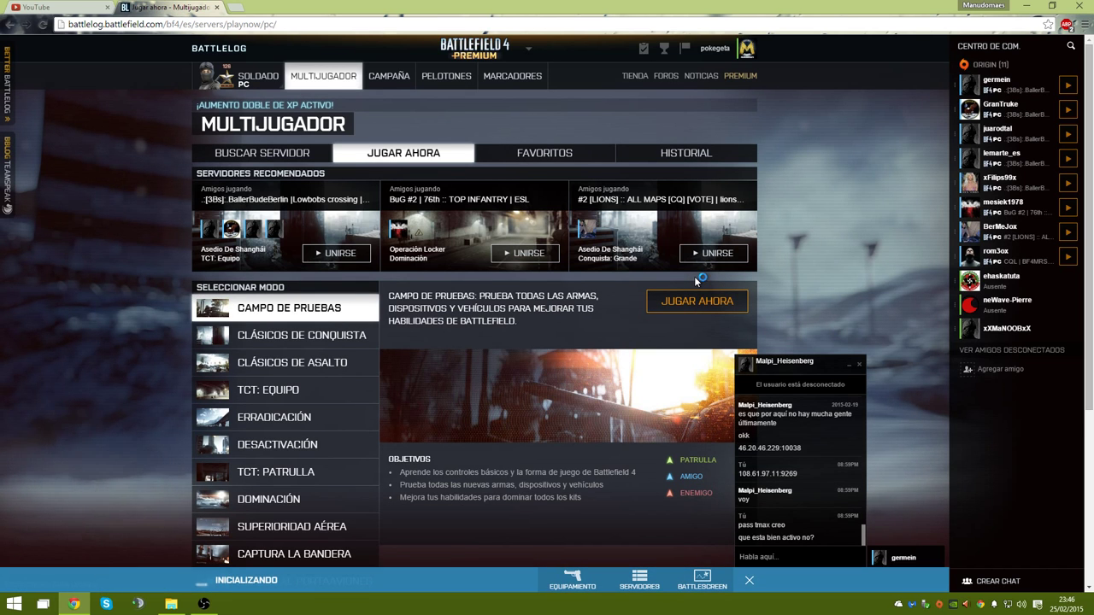
left_click(860, 365)
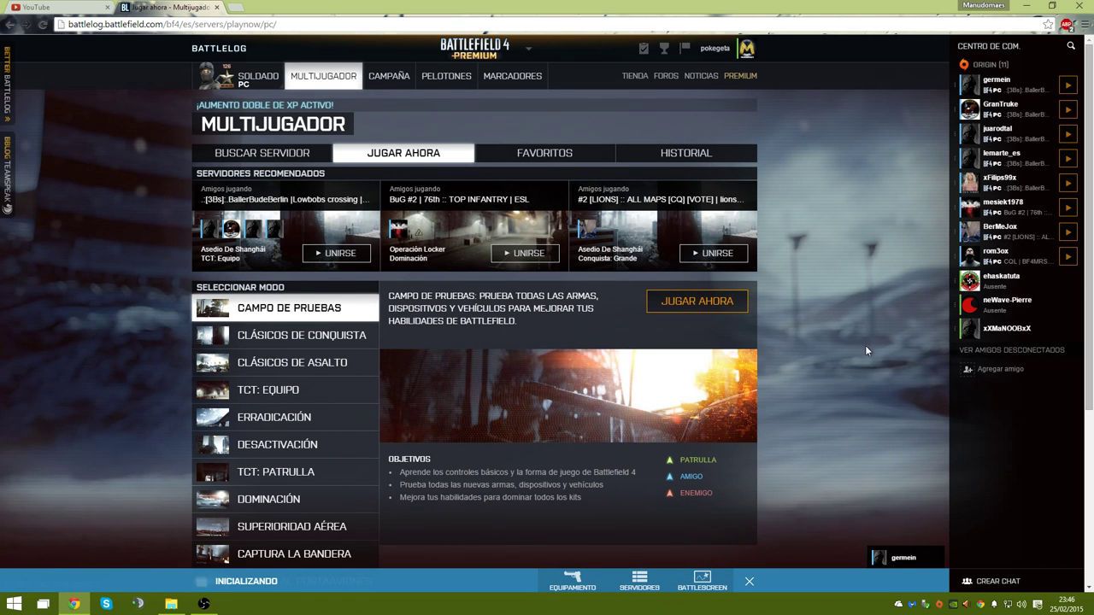
scroll(867, 293, "down", 3)
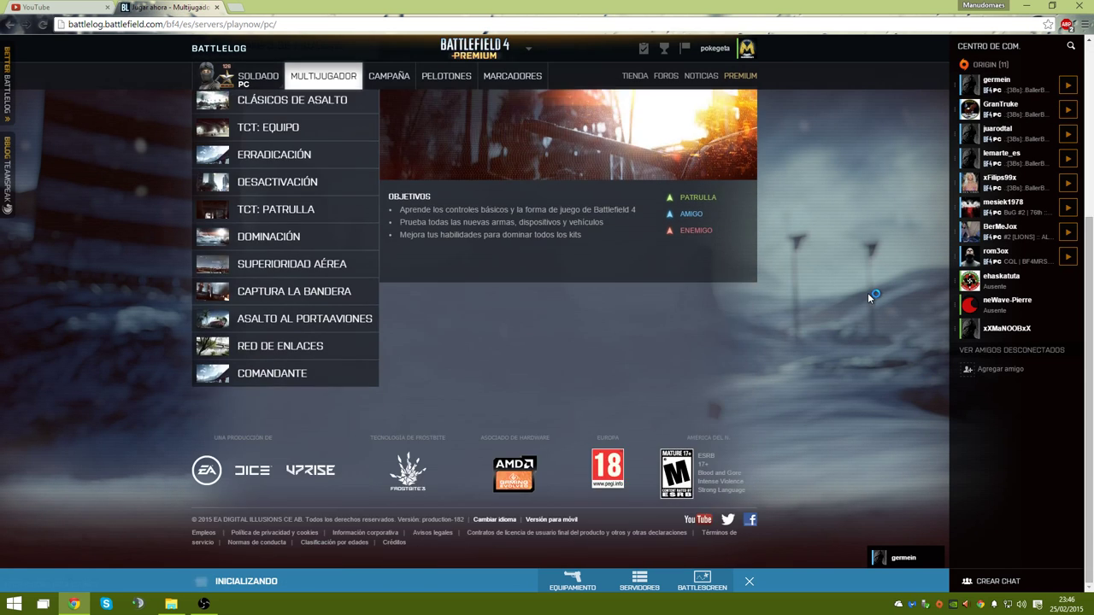
scroll(864, 292, "up", 3)
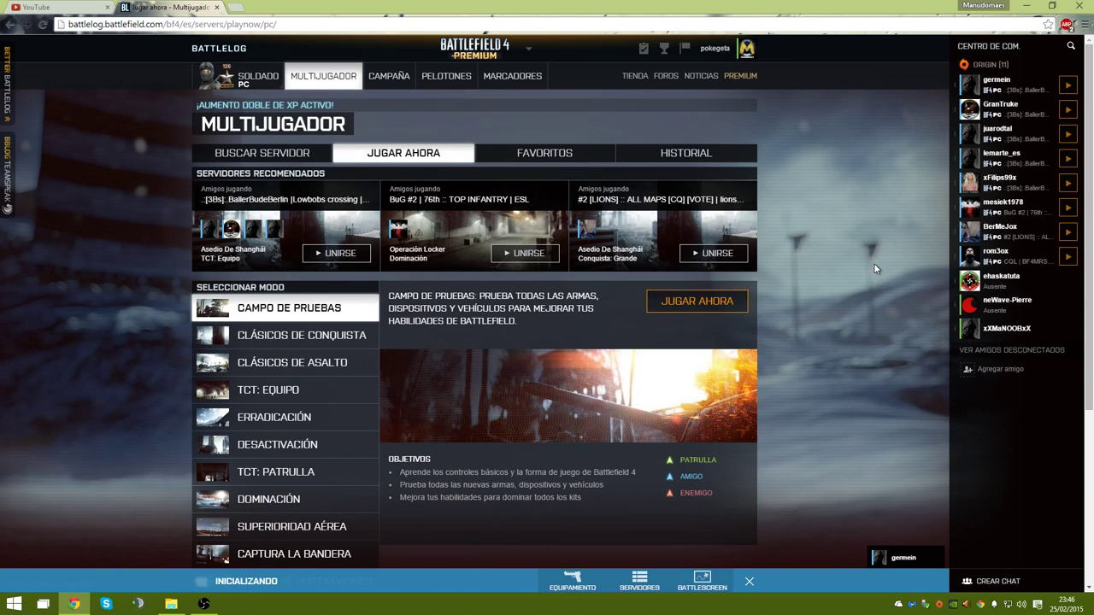
Switch to Open Broadcaster Software, dismiss the Capturar Juego properties, and stop the scene preview before minimizing the window
left_click(203, 603)
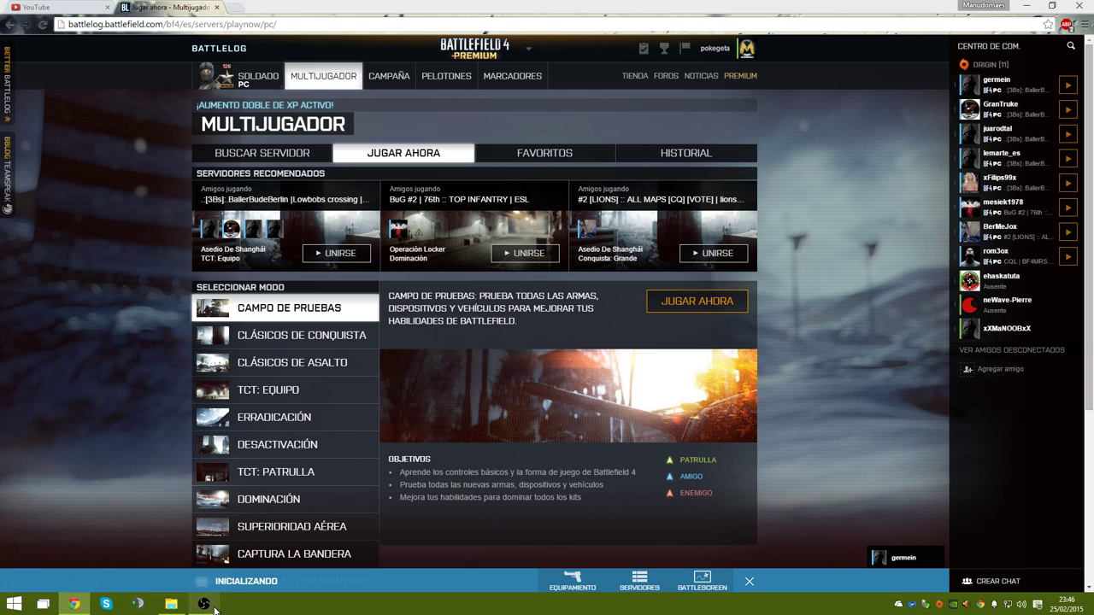
left_click(509, 369)
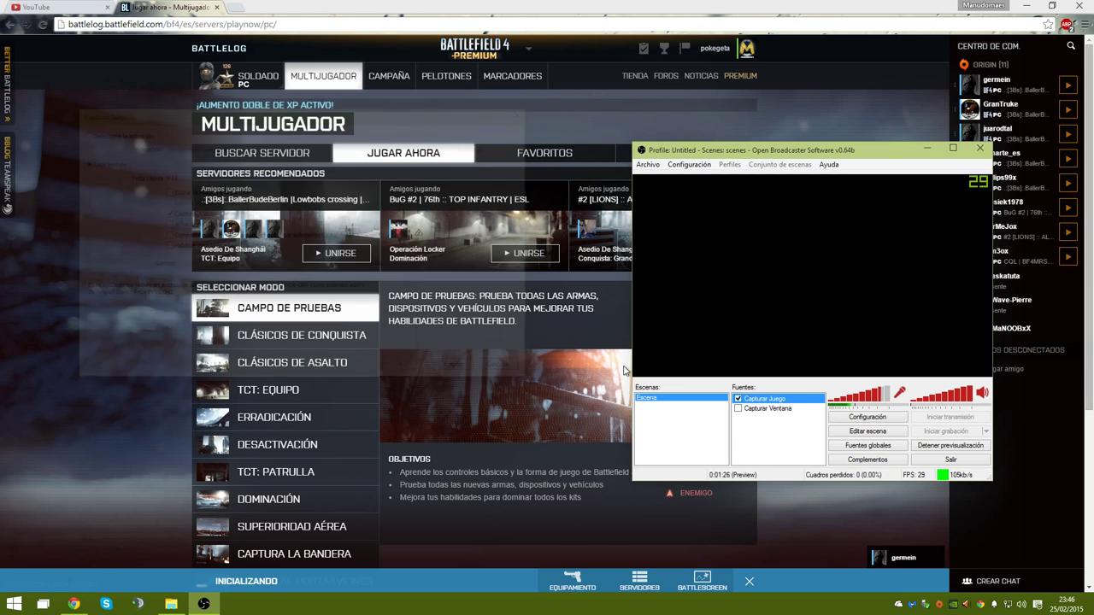
left_click(947, 445)
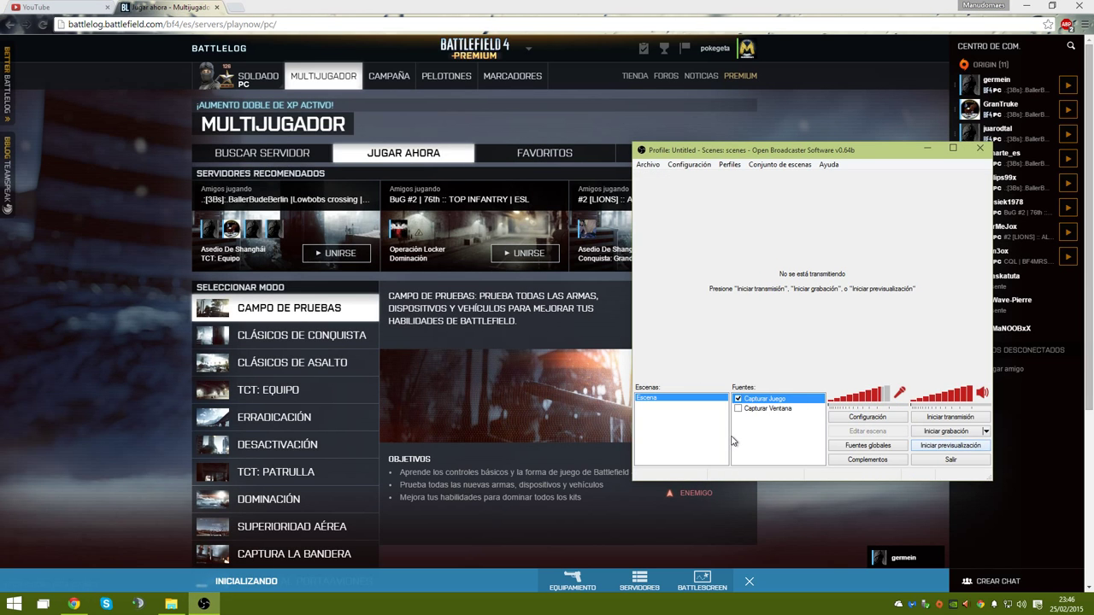
left_click(927, 148)
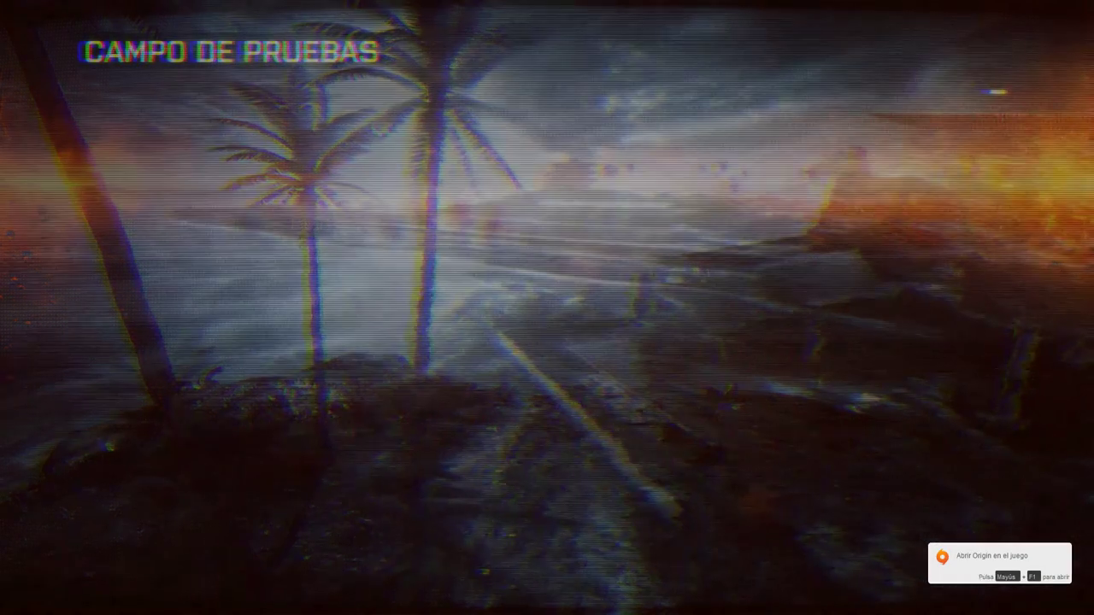
Put Battlefield 4 in windowed mode and set the Capturar Juego source's application to [bf4]: Battlefield 4 in Open Broadcaster Software
key("alt+Return")
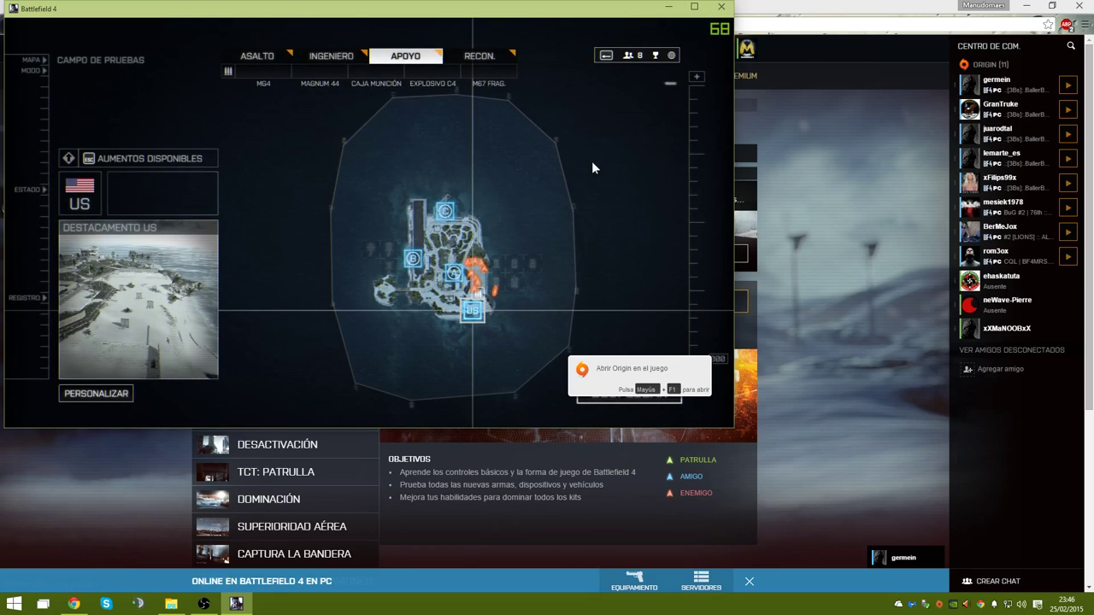
left_click(203, 604)
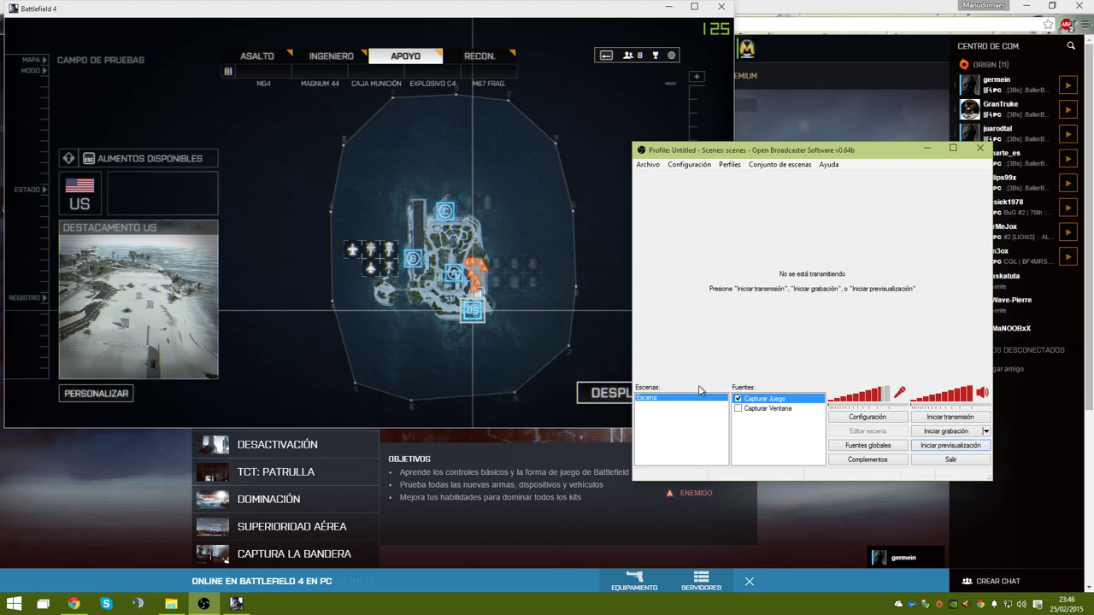
double_click(779, 398)
left_click(683, 199)
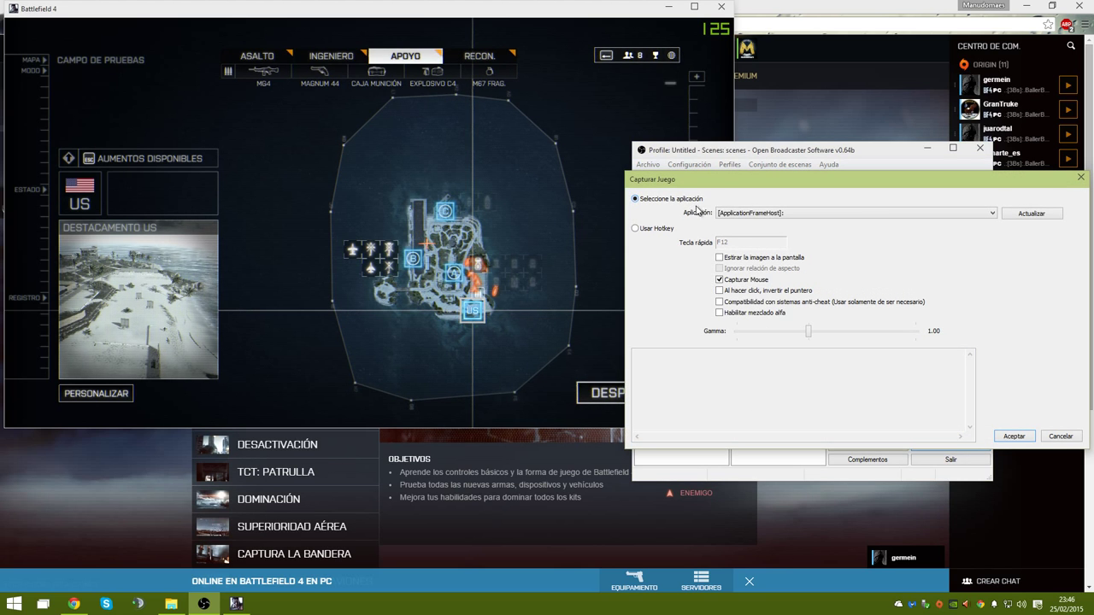
left_click(735, 212)
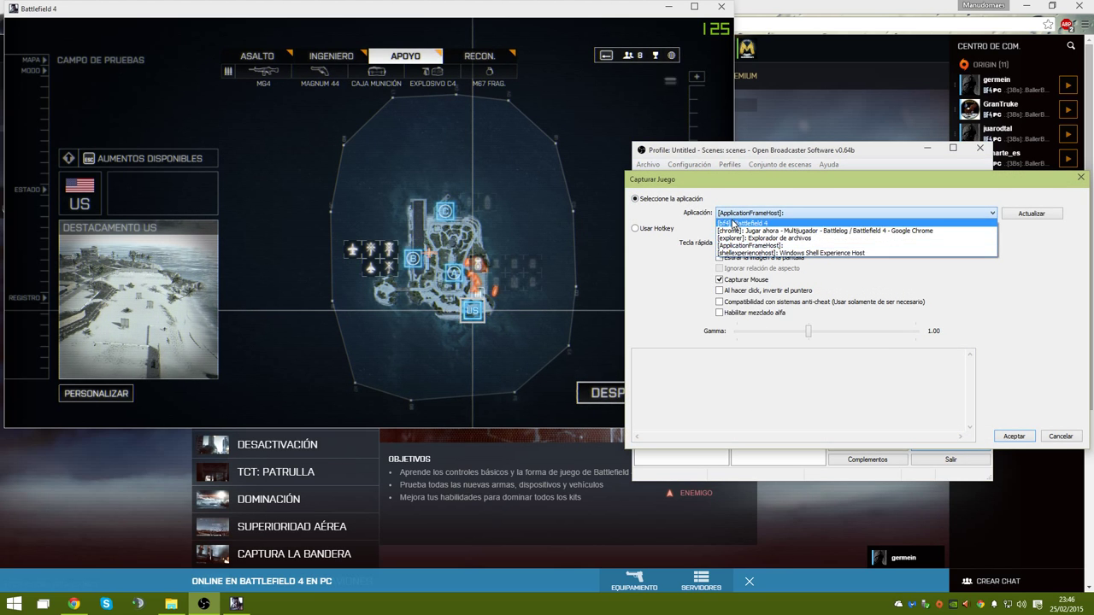
left_click(736, 223)
left_click(1013, 436)
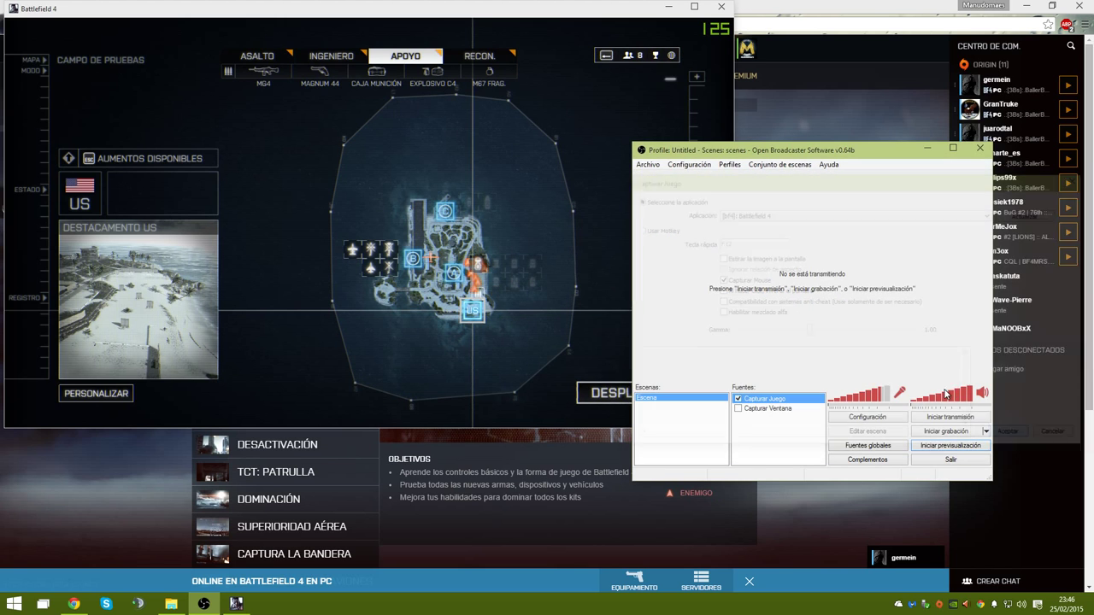
Start the scene preview, check the Battlefield 4 capture in full screen, and return to the normal preview
left_click(948, 446)
right_click(821, 282)
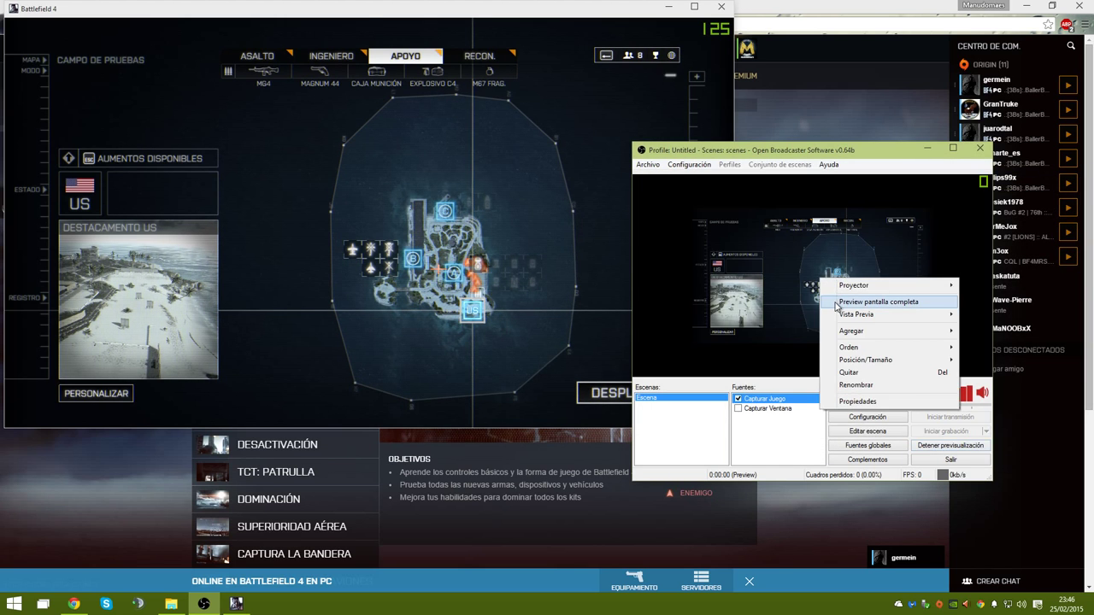
left_click(854, 303)
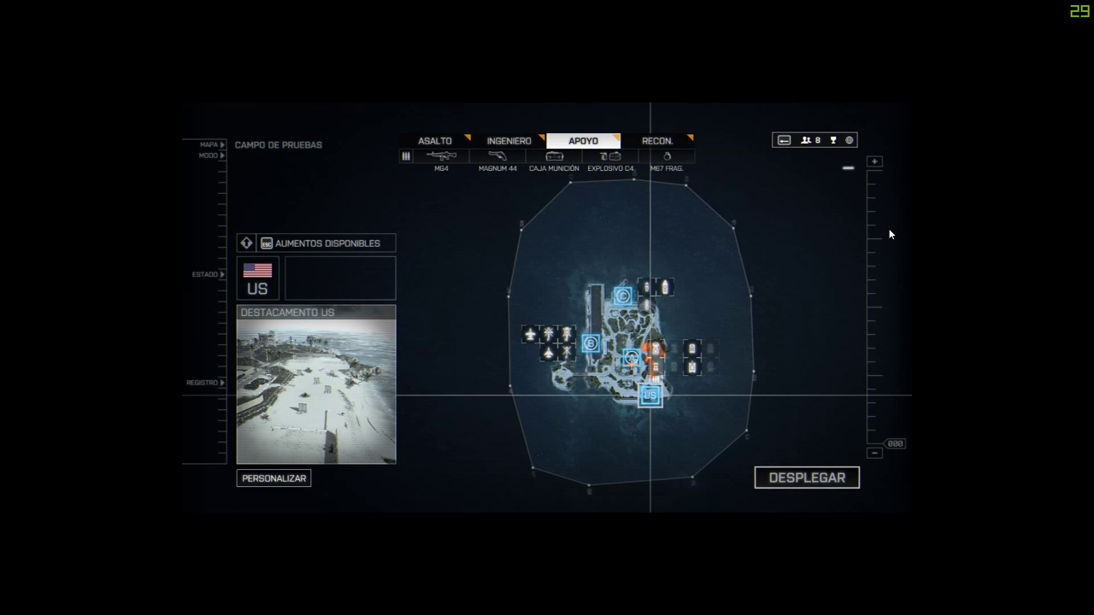
right_click(603, 264)
left_click(706, 288)
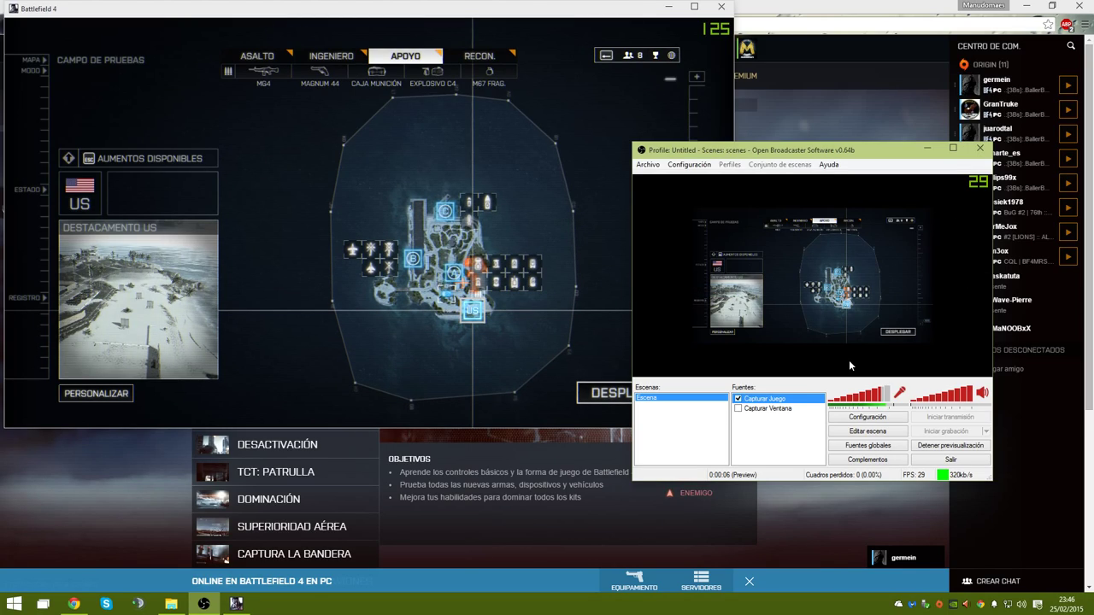
Enable Estirar la imagen a la pantalla and Ignorar relación de aspecto for the Capturar Juego source
double_click(783, 398)
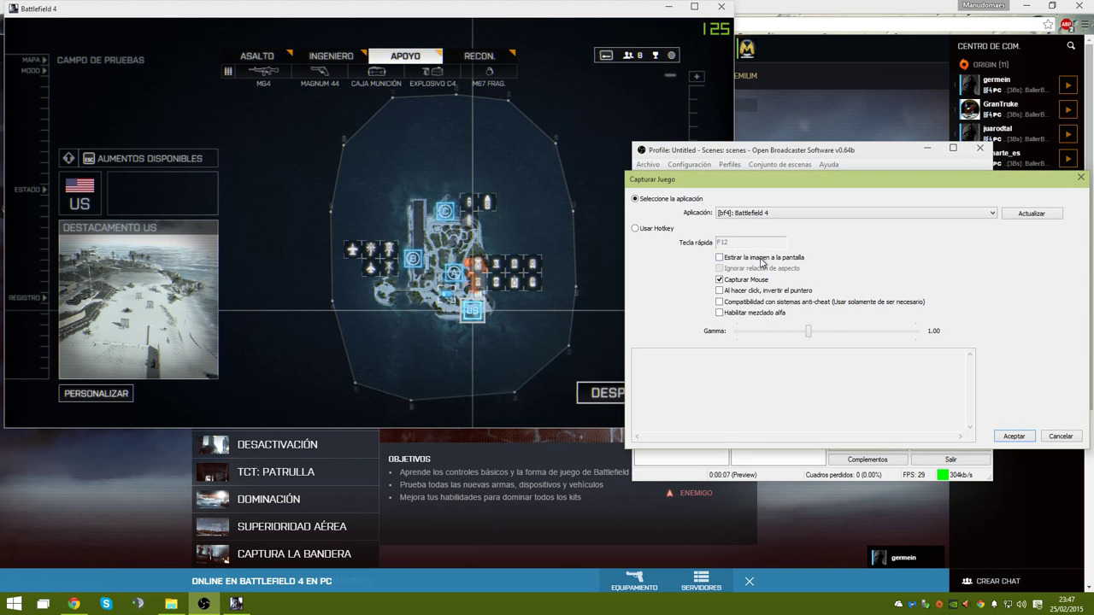
left_click(758, 257)
left_click(781, 268)
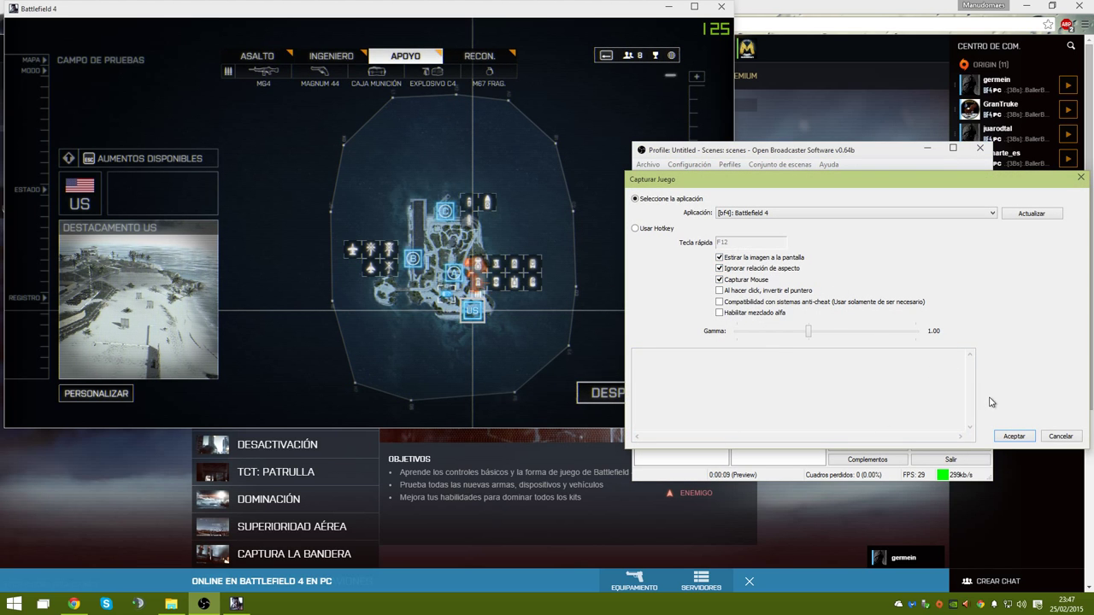
left_click(1012, 436)
Check the stretched game capture in the full-screen preview, exit full screen, and stop the preview
right_click(759, 274)
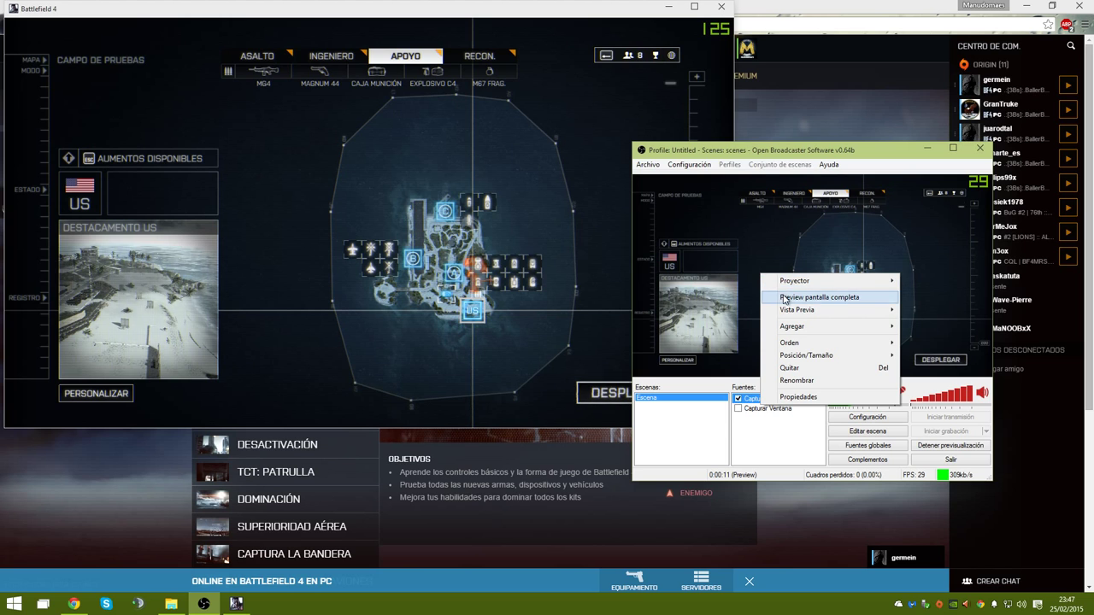
left_click(784, 298)
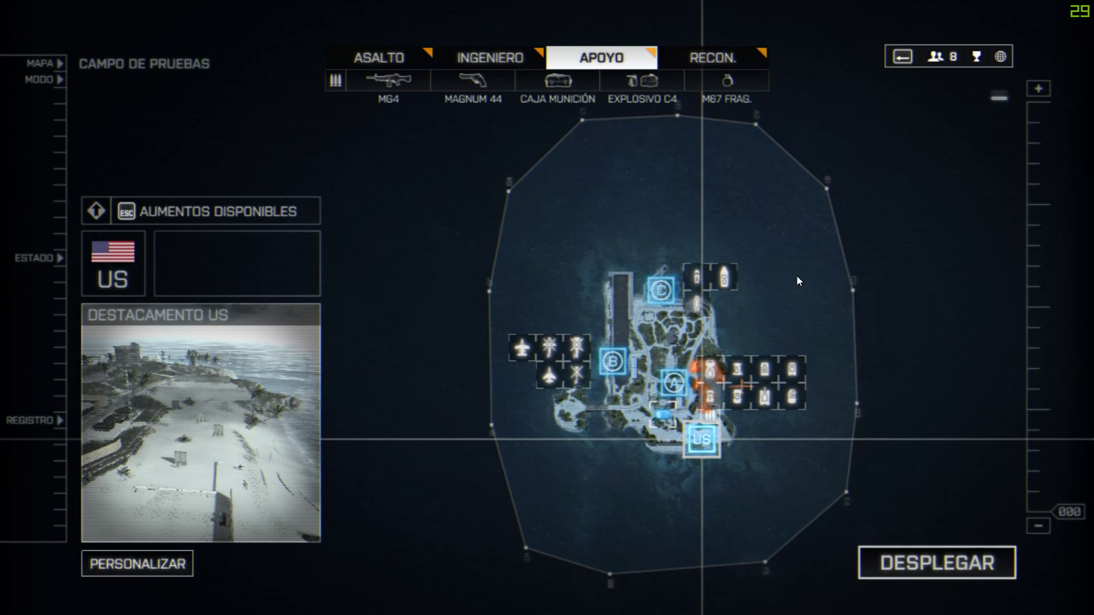
right_click(655, 254)
mouse_move(673, 289)
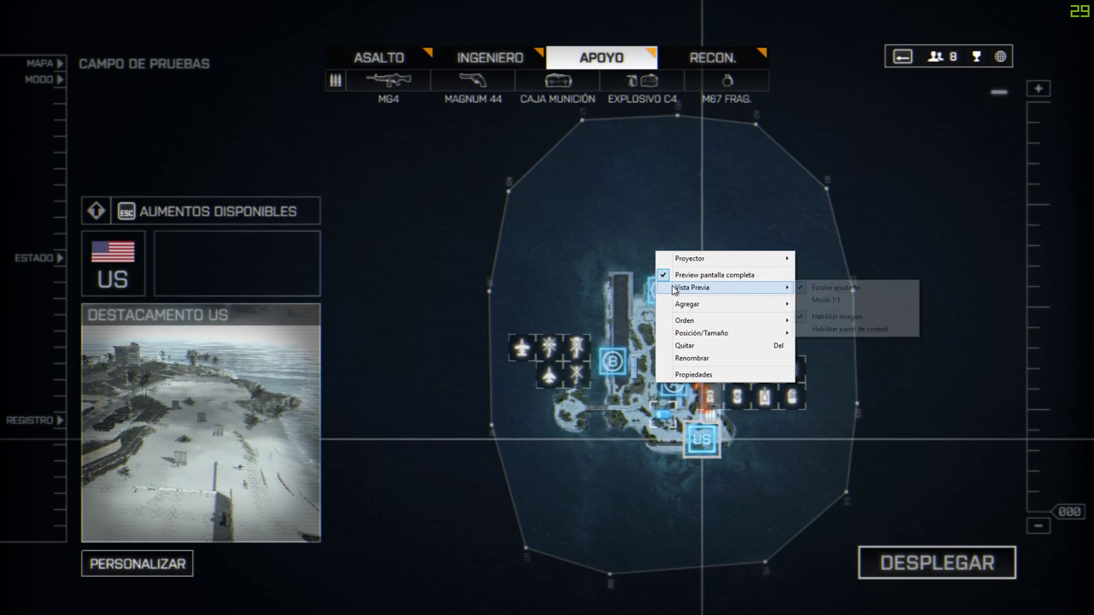
left_click(714, 275)
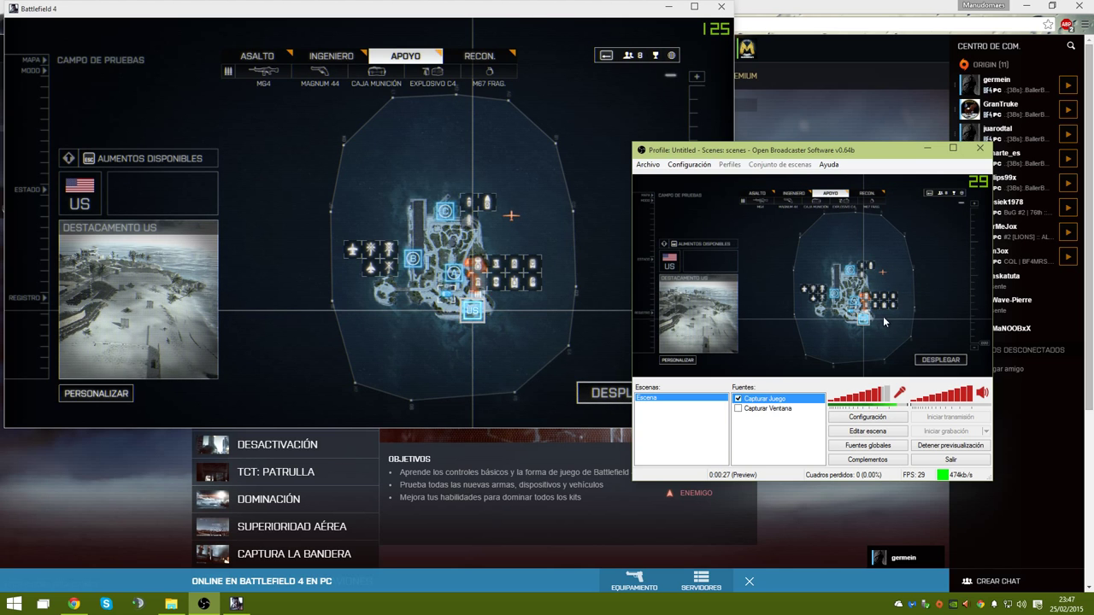
left_click(939, 451)
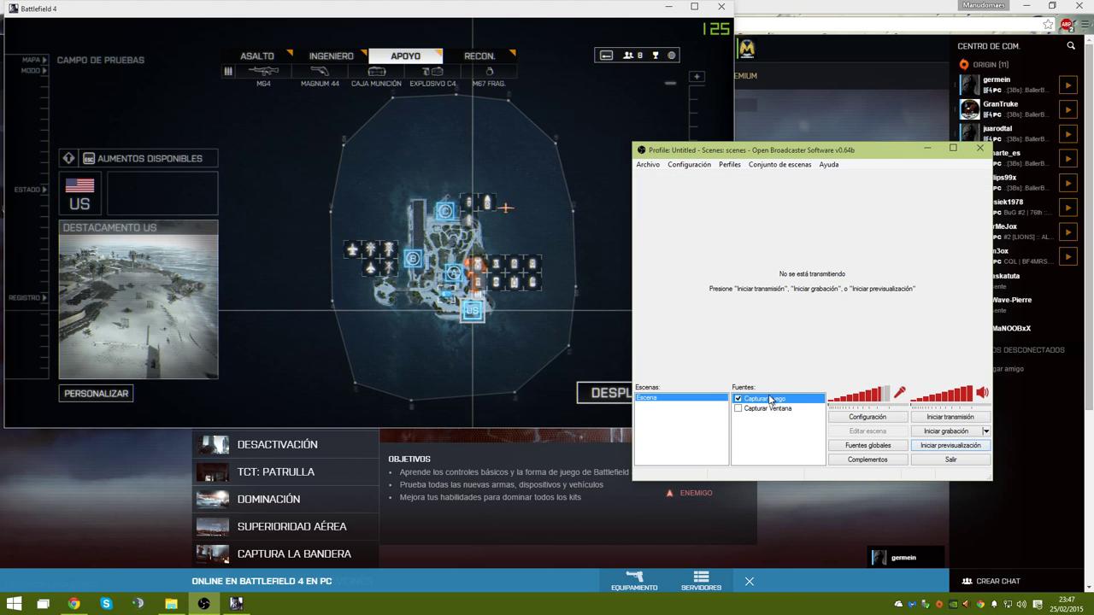
Review the Capturar Juego properties without changing them and disable that source in the scene
double_click(771, 399)
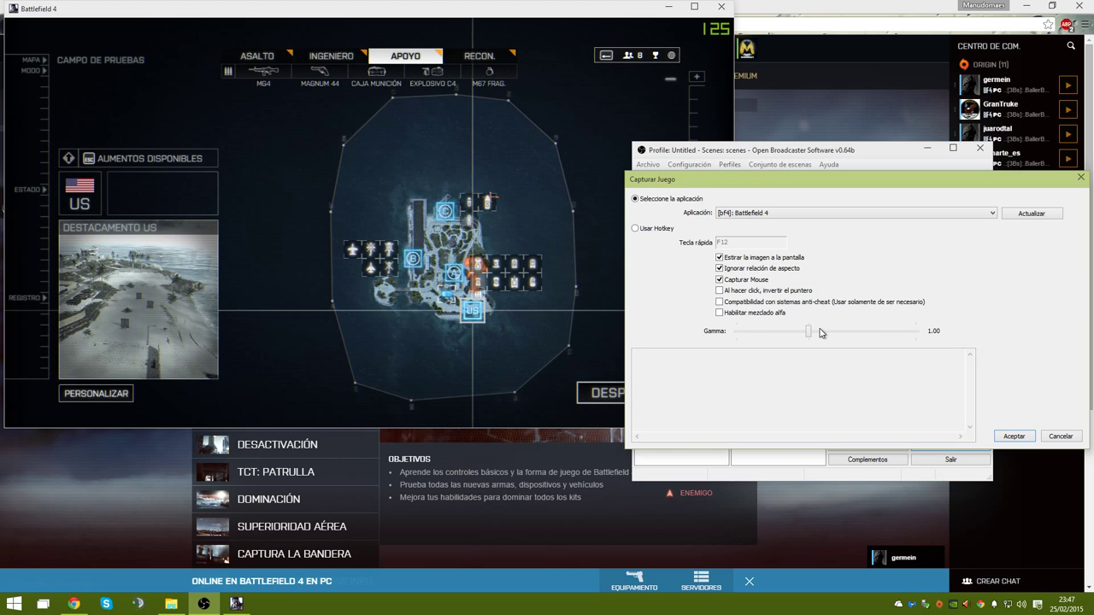
left_click(1070, 436)
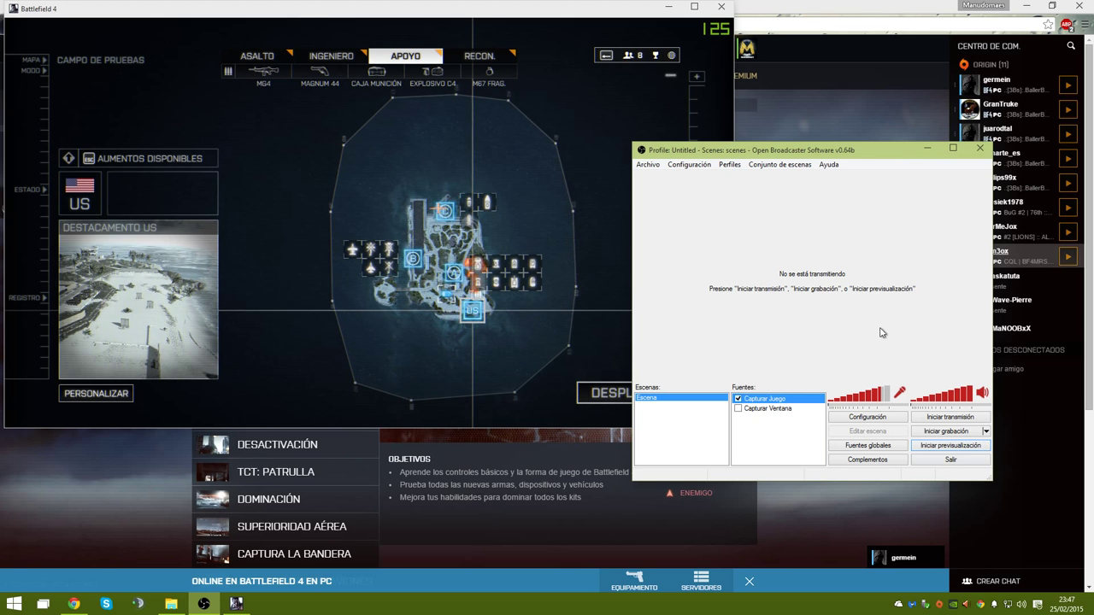
left_click(738, 400)
left_click(759, 422)
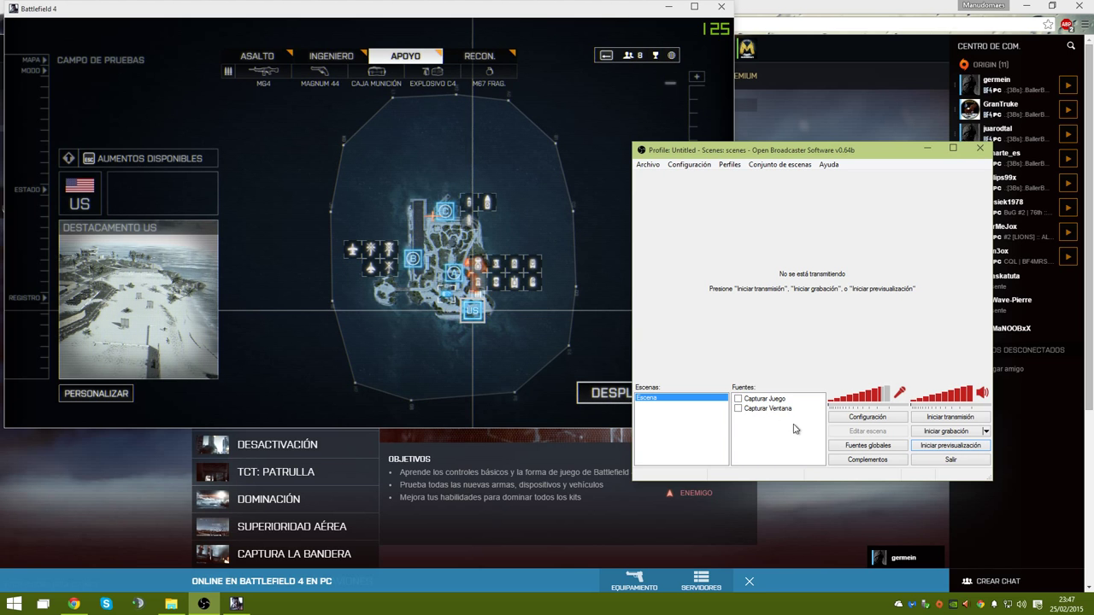
Look over the source types that can be added to the scene and close the Battlefield 4 window
right_click(793, 424)
mouse_move(846, 432)
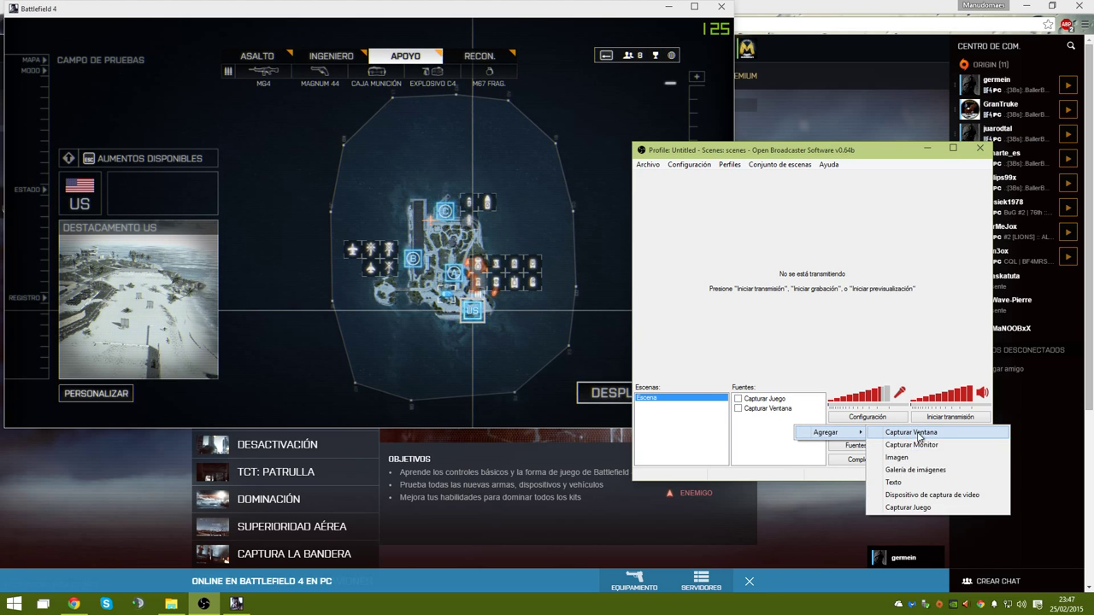
left_click(858, 411)
left_click(722, 6)
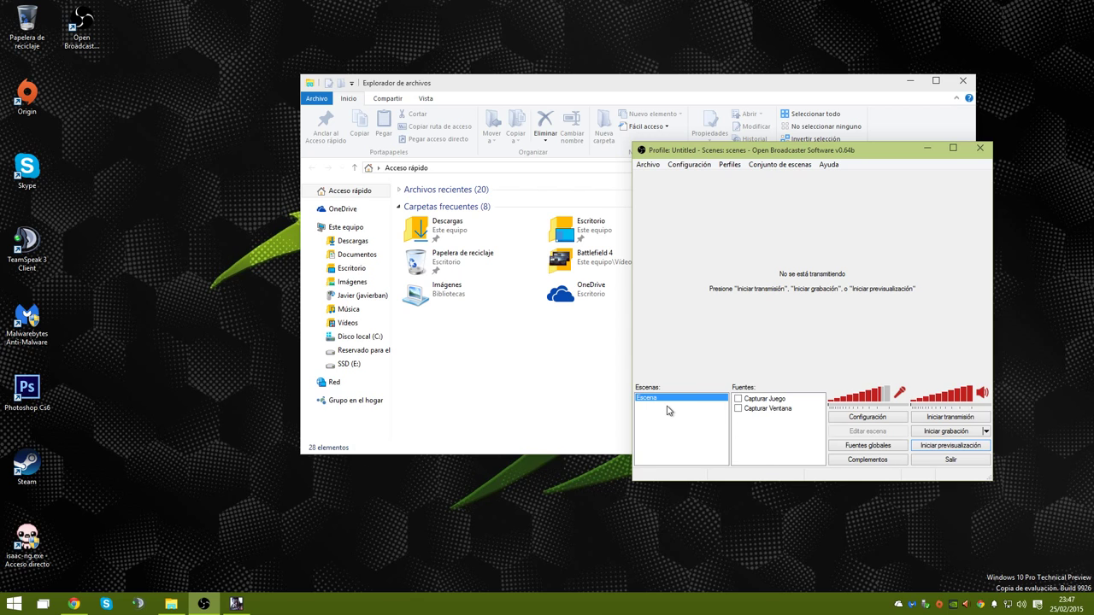
right_click(668, 410)
mouse_move(672, 435)
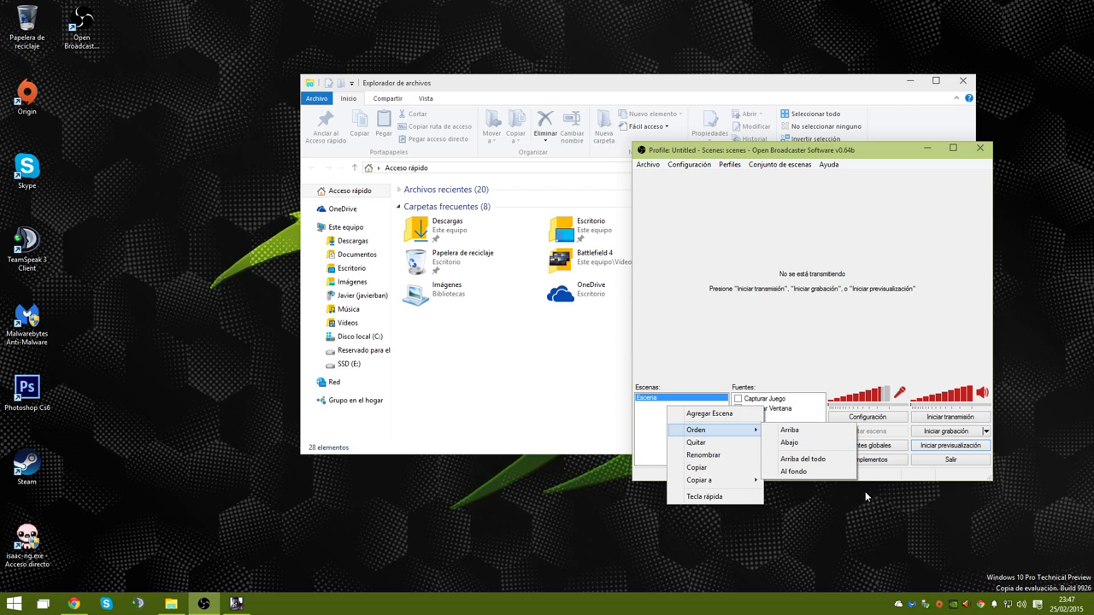
left_click(662, 410)
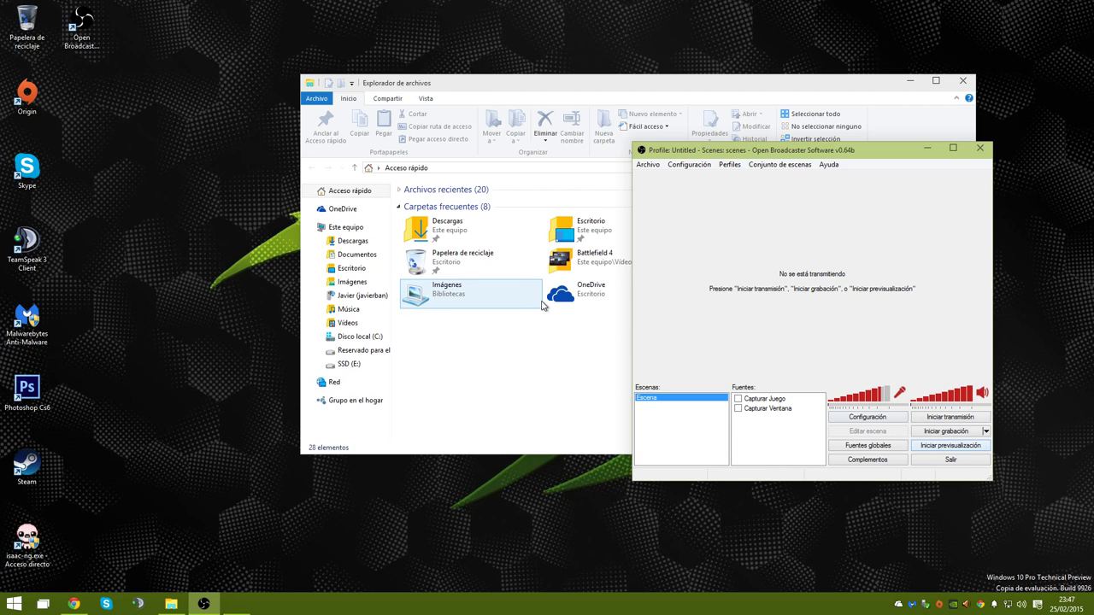
Set the video Calidad to 10 in the Encoder settings, leave Usar CBR off, and apply the change
left_click(880, 421)
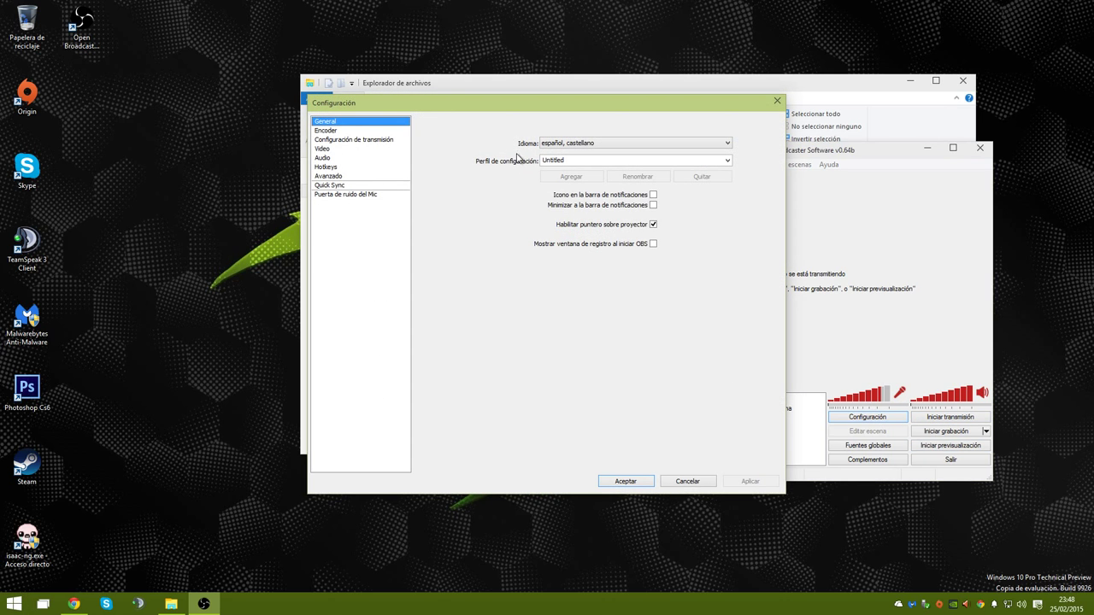
left_click(364, 130)
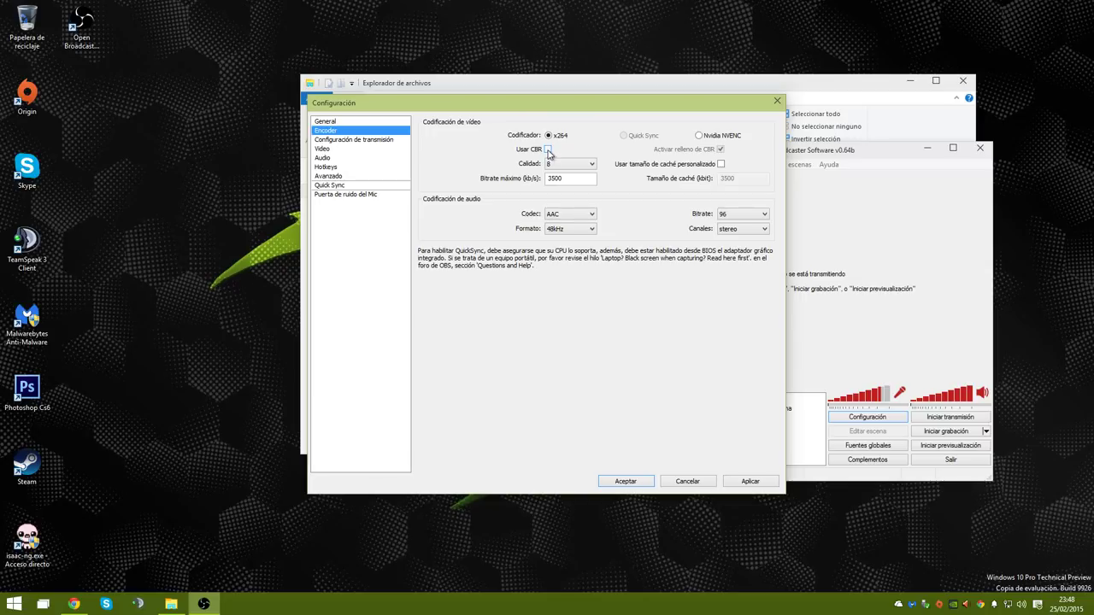
left_click(548, 150)
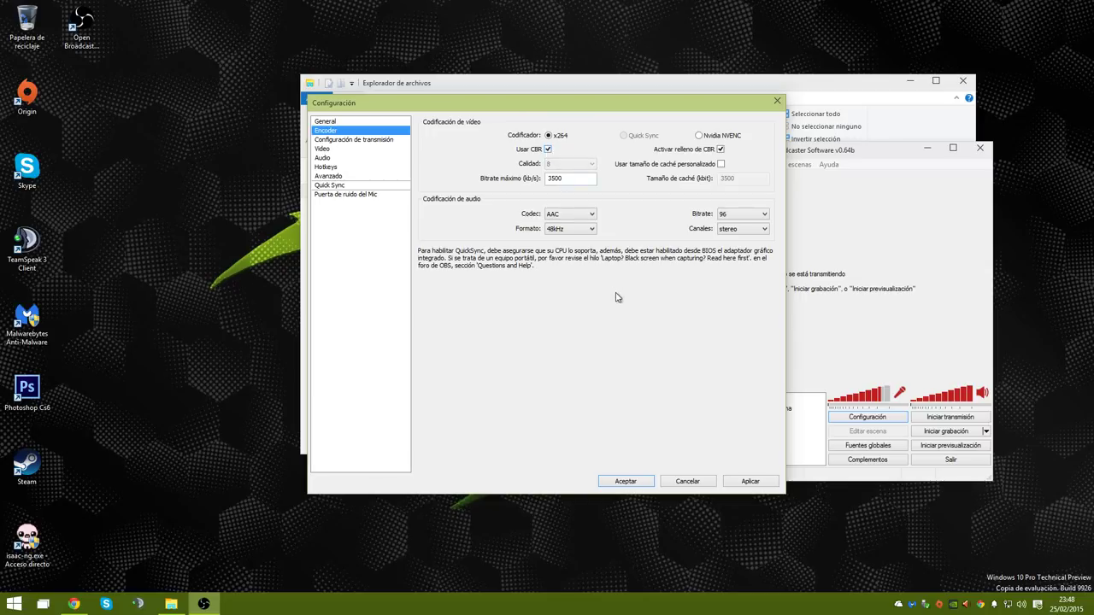
left_click(548, 150)
left_click(555, 165)
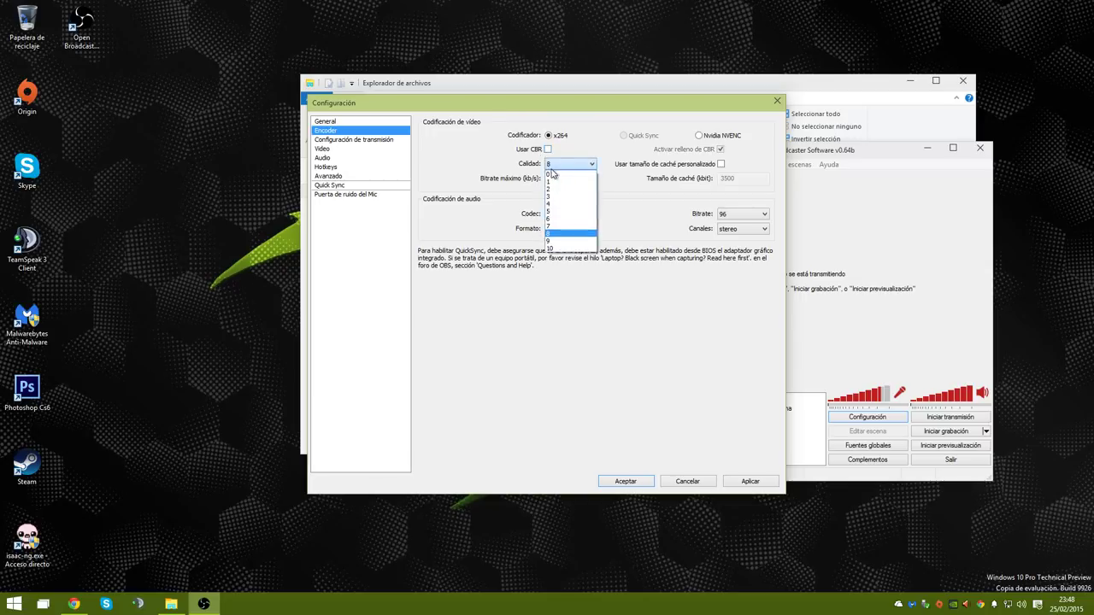
left_click(557, 248)
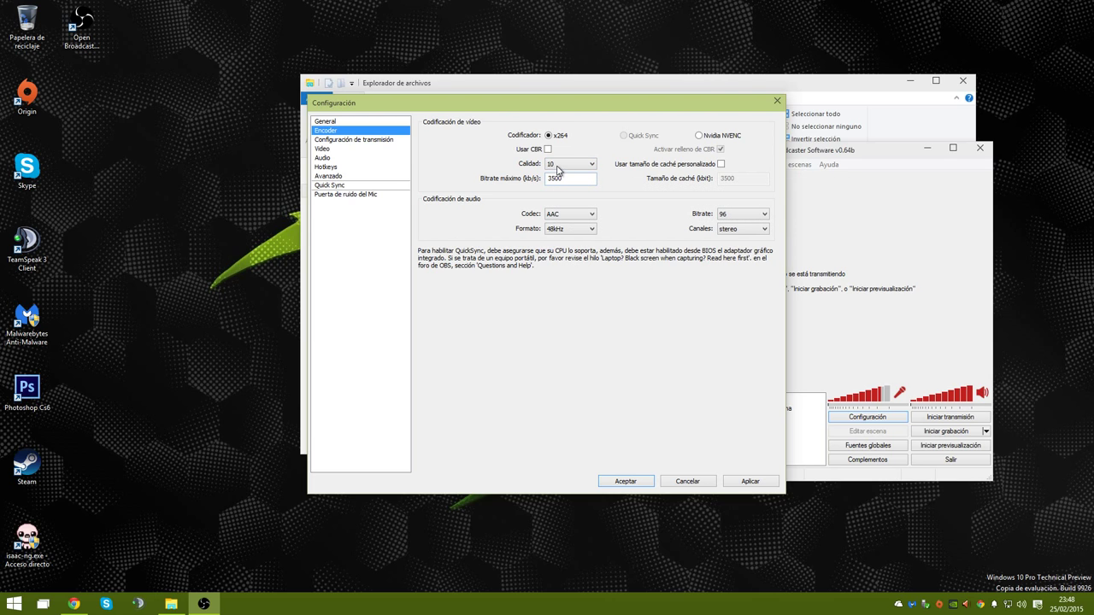
left_click(750, 481)
Review the maximum video bitrate and the audio bitrate, channel and format options in the Encoder settings
left_click_drag(593, 178, 478, 192)
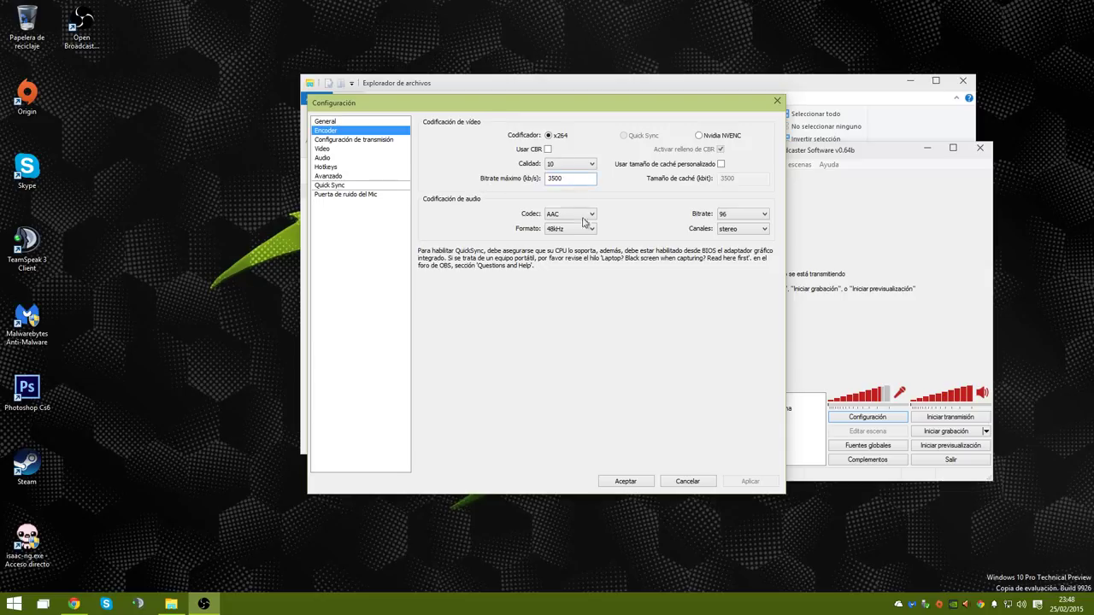
left_click(729, 218)
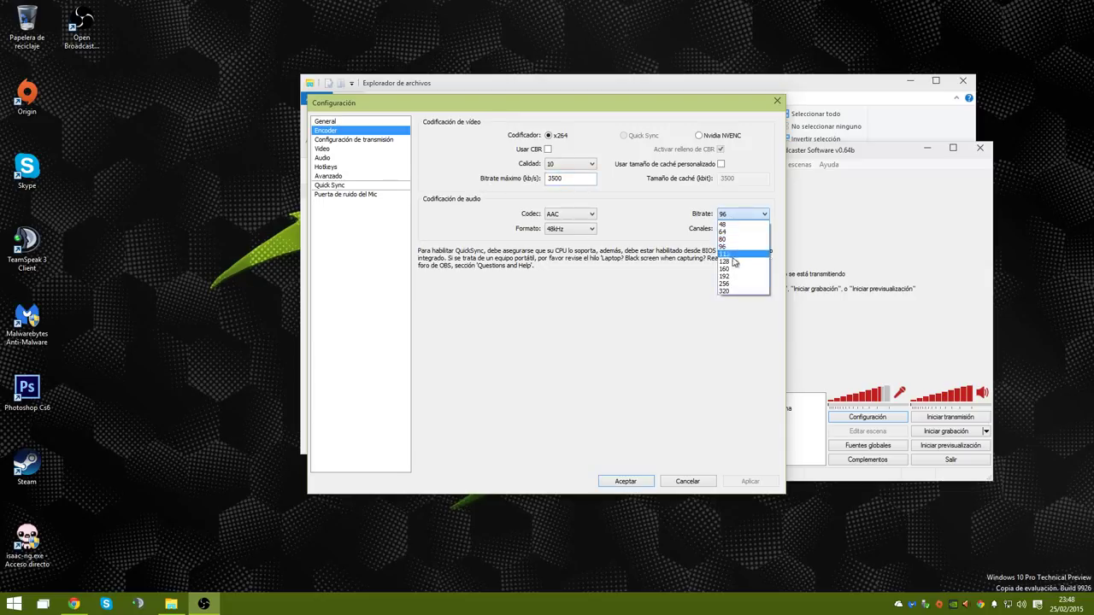
left_click(731, 215)
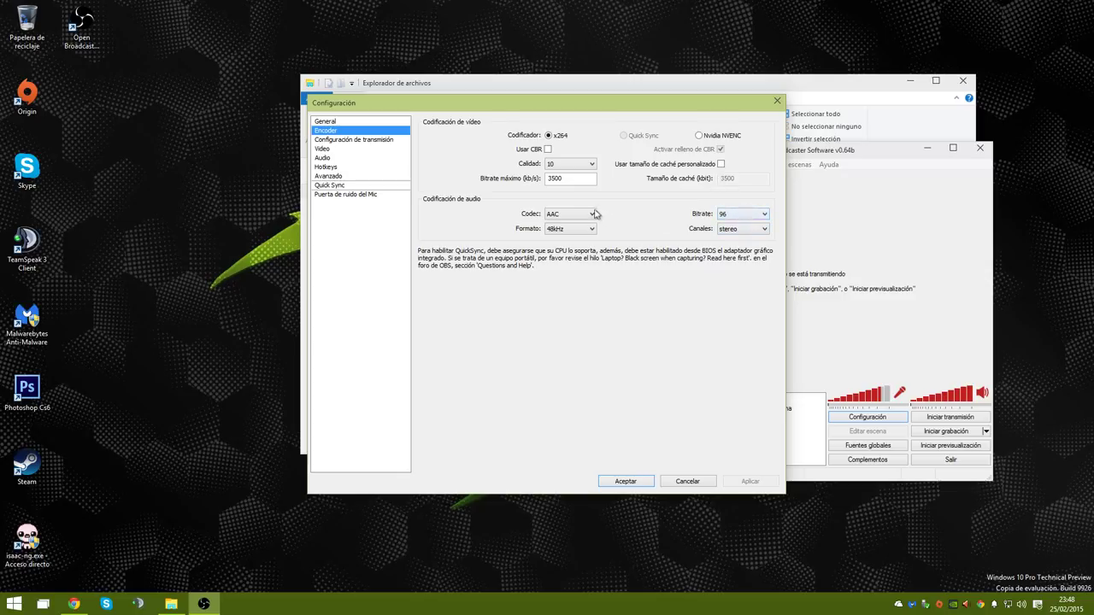
left_click(741, 229)
left_click(740, 247)
left_click(584, 233)
left_click(581, 247)
key("Tab")
key("End")
double_click(589, 178)
Review the Modo, Servicio de streaming and FMS URL options in the Configuración de transmisión settings
left_click(371, 141)
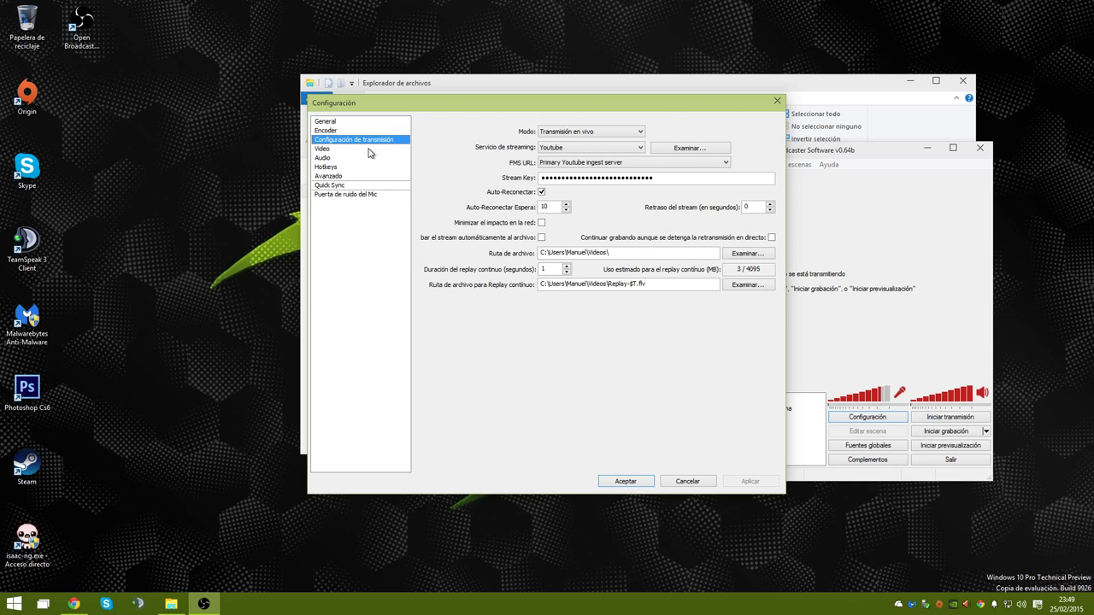
left_click(371, 148)
left_click(380, 140)
left_click(597, 131)
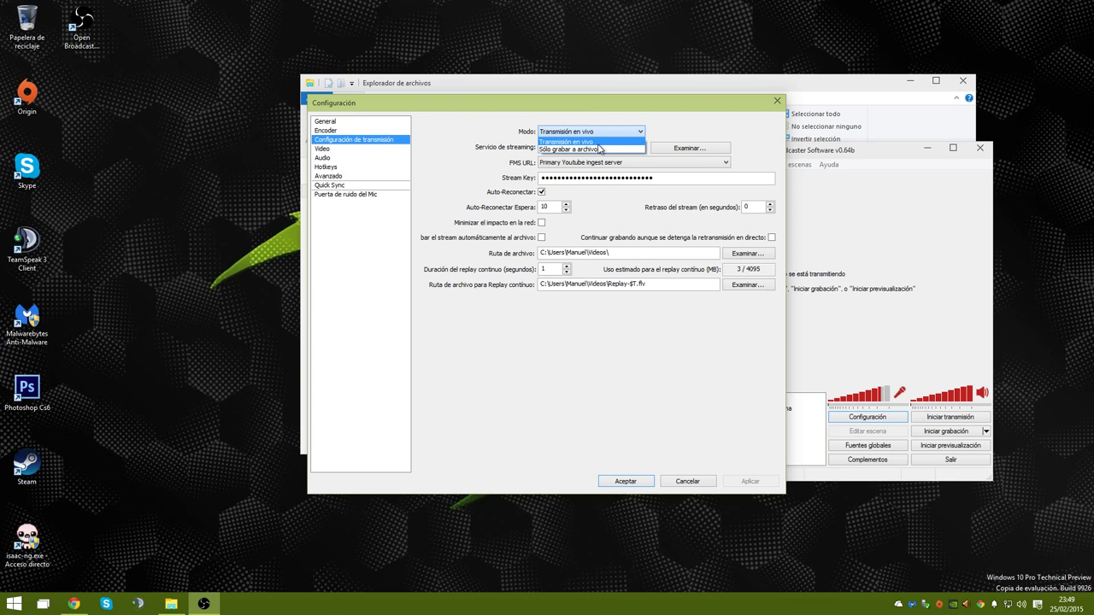
left_click(575, 131)
left_click(582, 147)
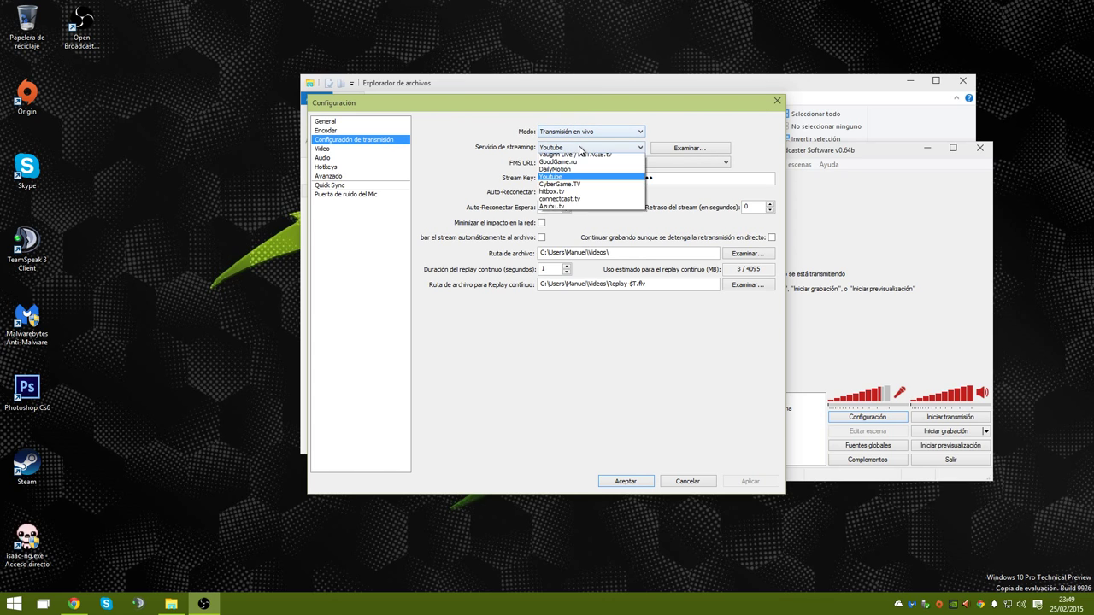
left_click(428, 261)
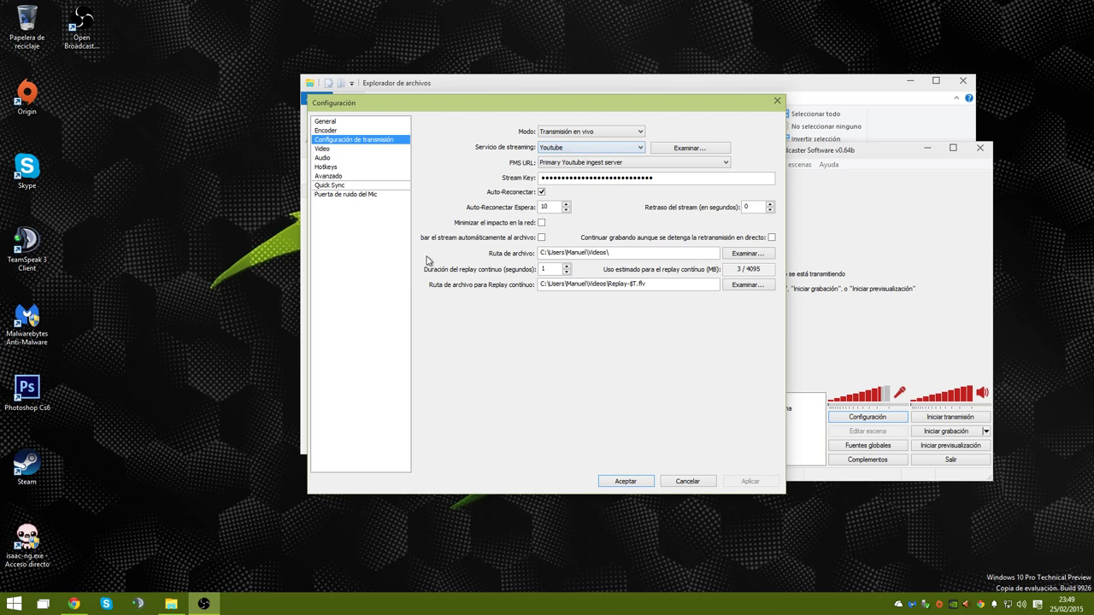
left_click(567, 162)
left_click(566, 168)
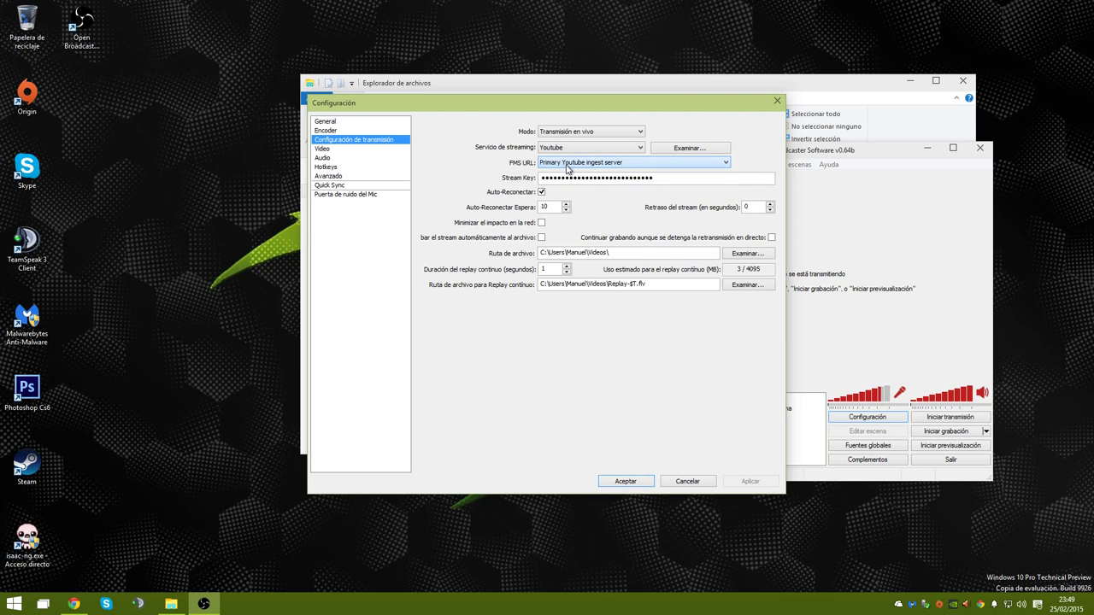
left_click(559, 165)
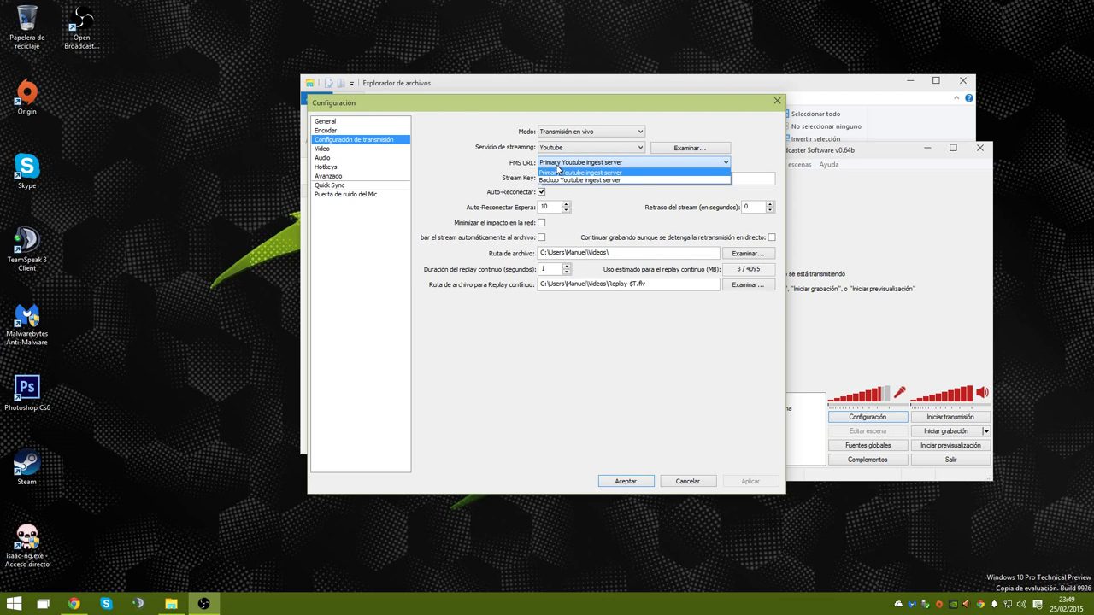
left_click(564, 172)
Switch to Chrome and copy the stream name from Nombre de la emisión on the YouTube live event page
left_click(74, 603)
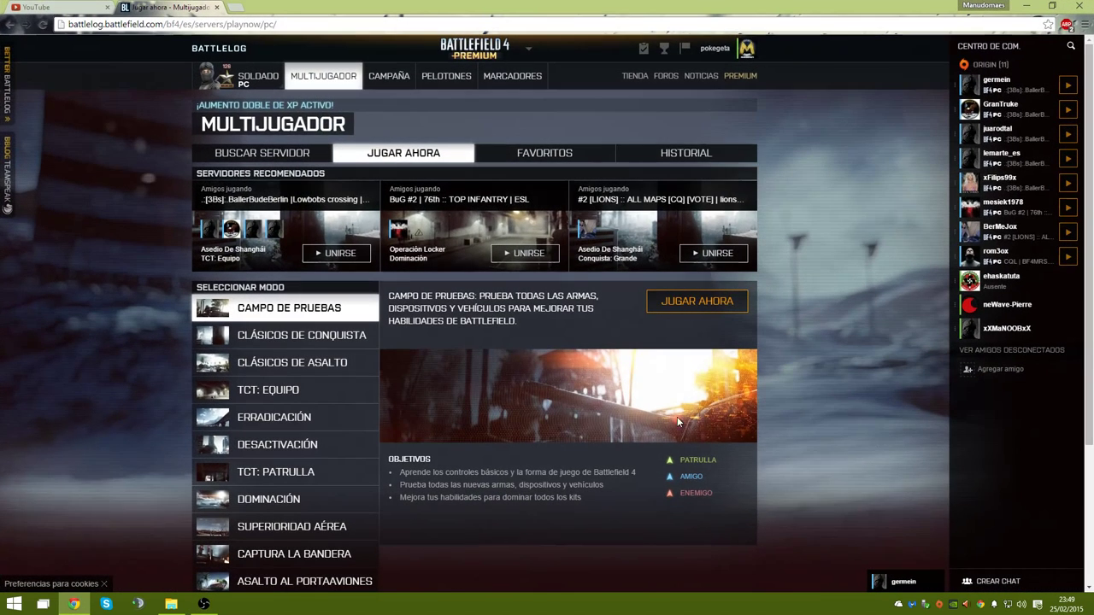
left_click(34, 7)
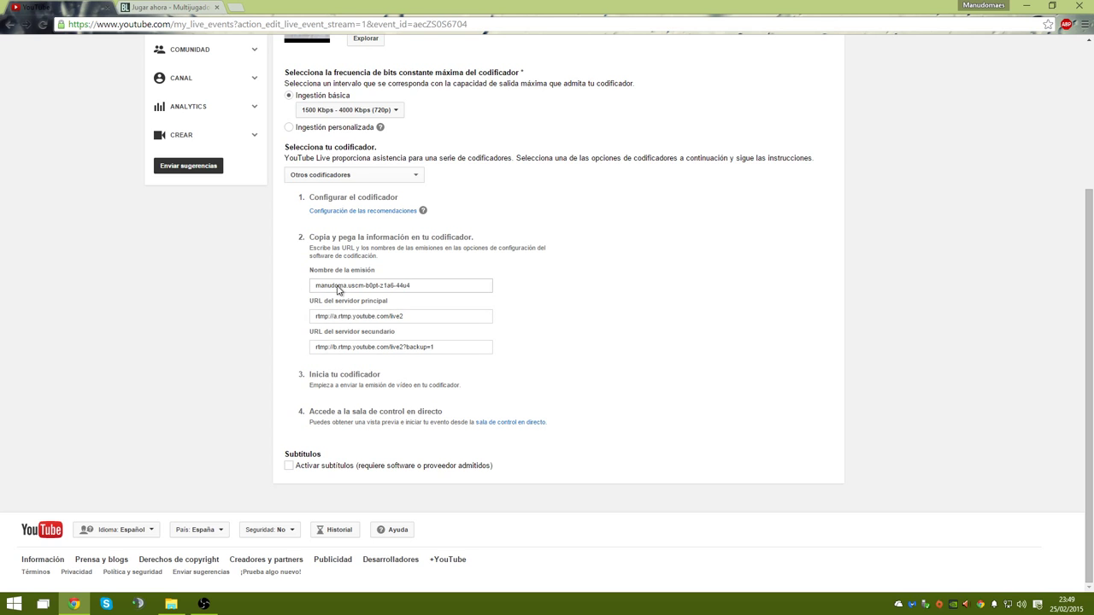
left_click(339, 284)
right_click(339, 286)
left_click(342, 293)
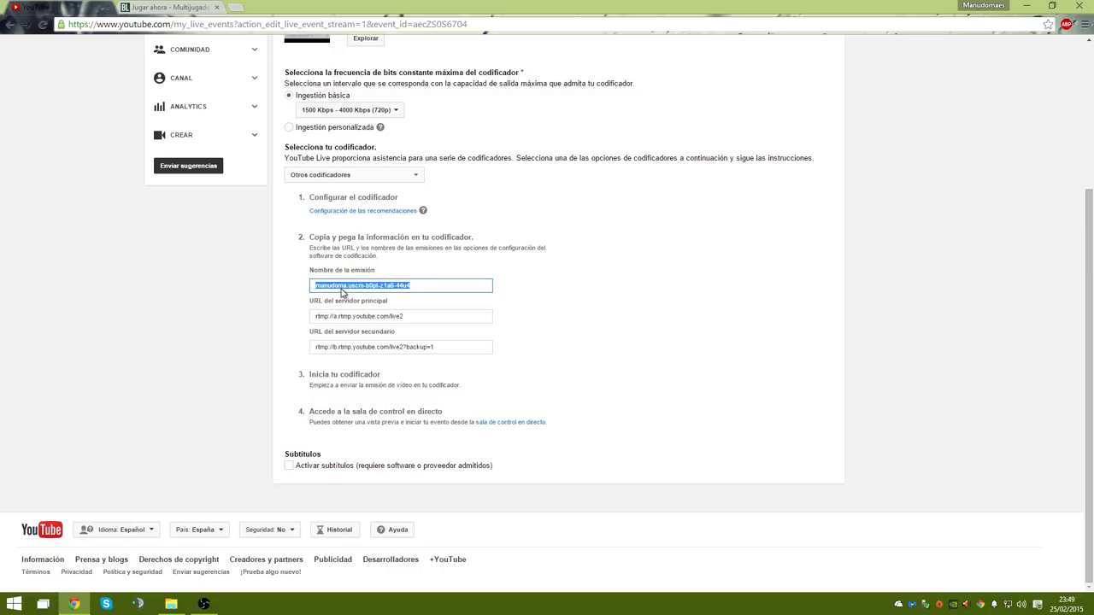
Switch to Open Broadcaster Software, replace the Stream Key with the copied stream name, and apply and accept the settings
left_click(204, 604)
double_click(584, 178)
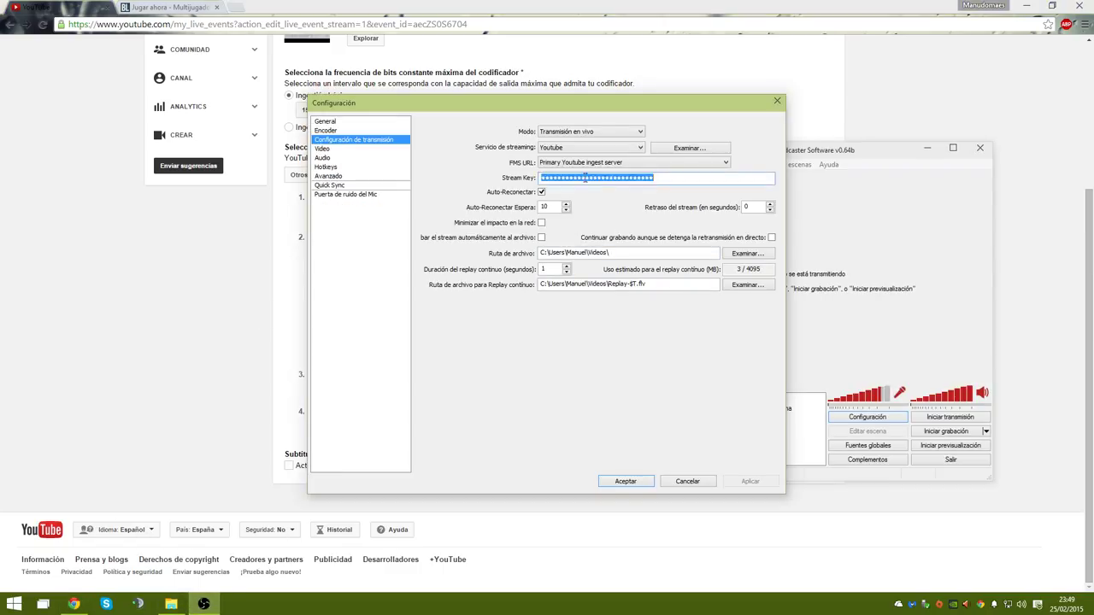
right_click(585, 178)
left_click(597, 227)
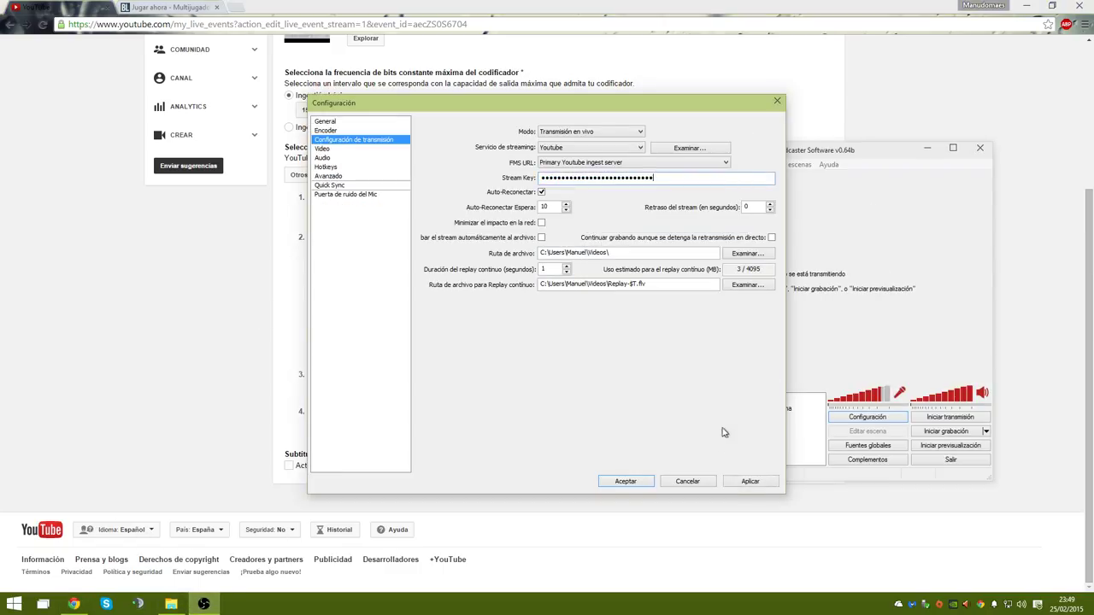
left_click(745, 481)
left_click(642, 482)
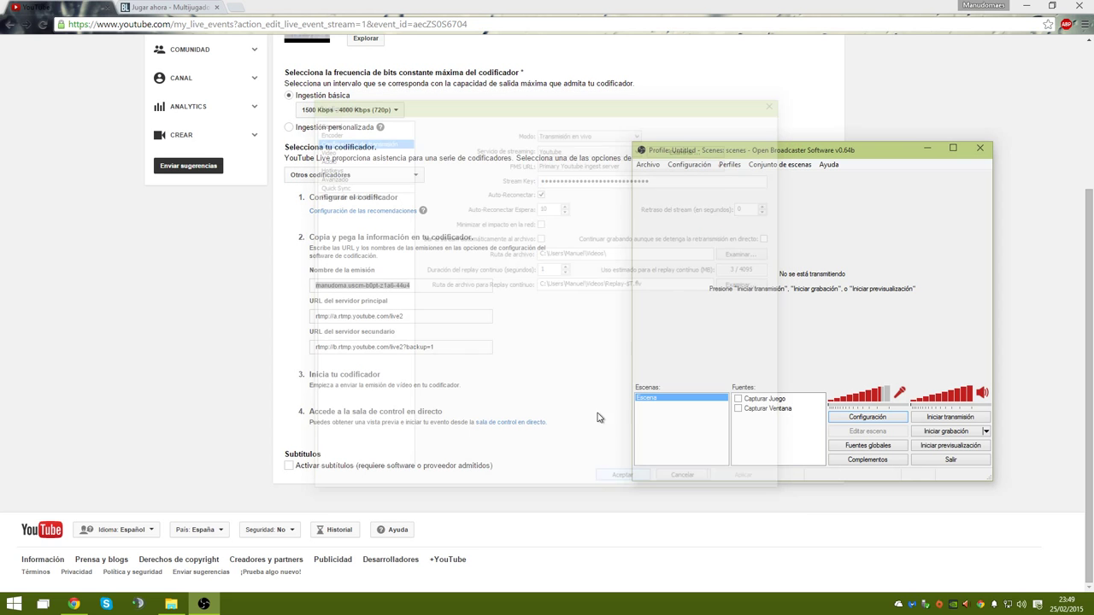
Try adding .flv to the Ruta de archivo in the Configuración de transmisión settings, remove it again and save the changes
left_click(867, 417)
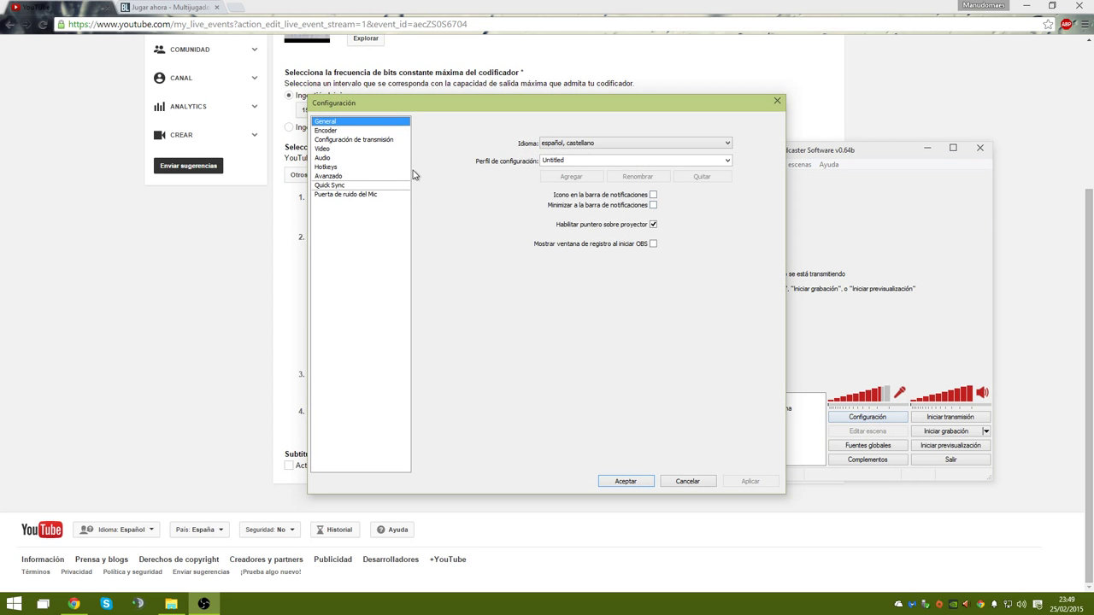
left_click(358, 140)
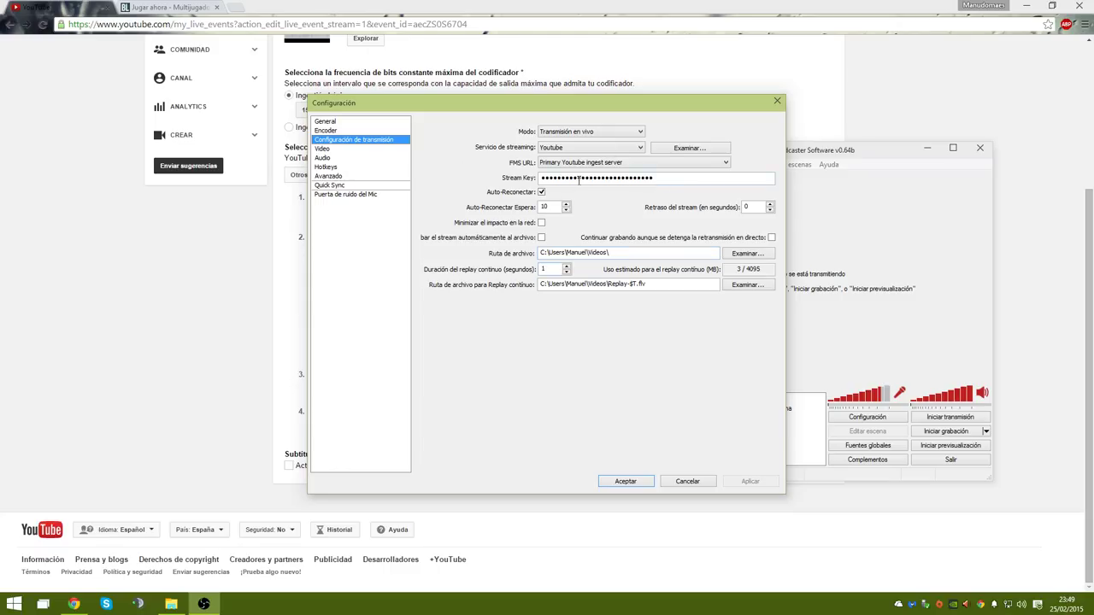
left_click(666, 254)
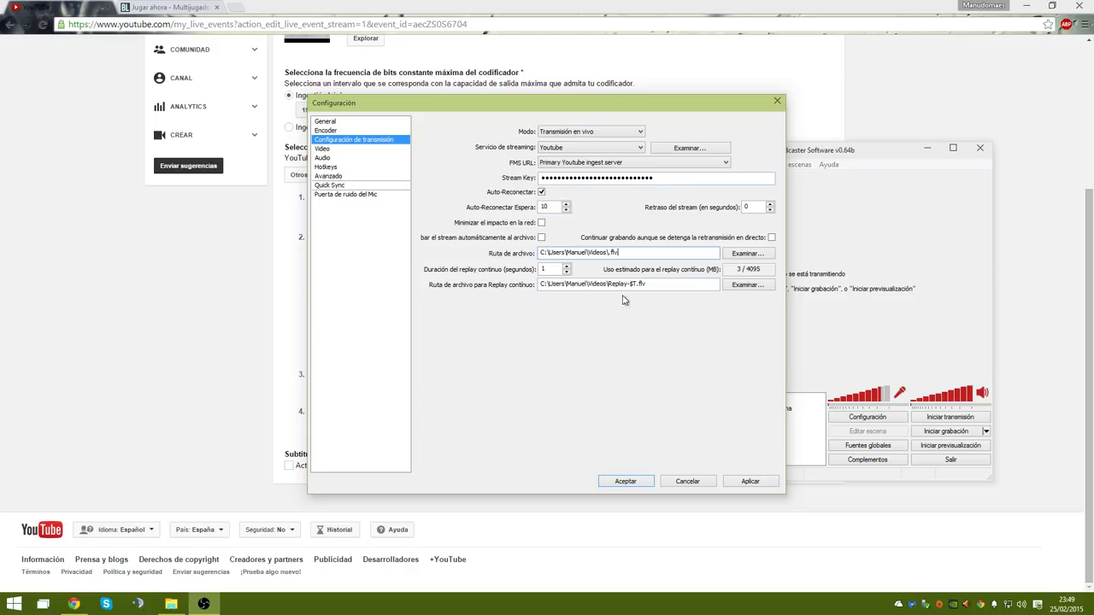
key("BackSpace")
key("BackSpace")
left_click(334, 157)
left_click(503, 339)
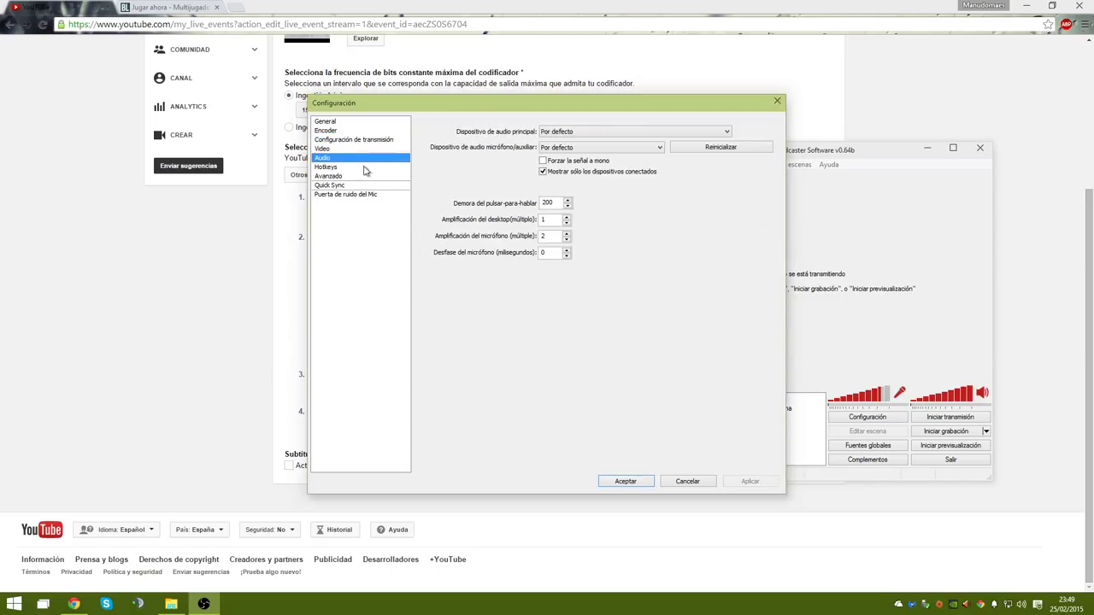
In the Video settings, choose Escalado de resolución 1.50 (1280x720) and the Lanczos (mejor detalle, 36 muestras) filter, and save the changes
left_click(346, 148)
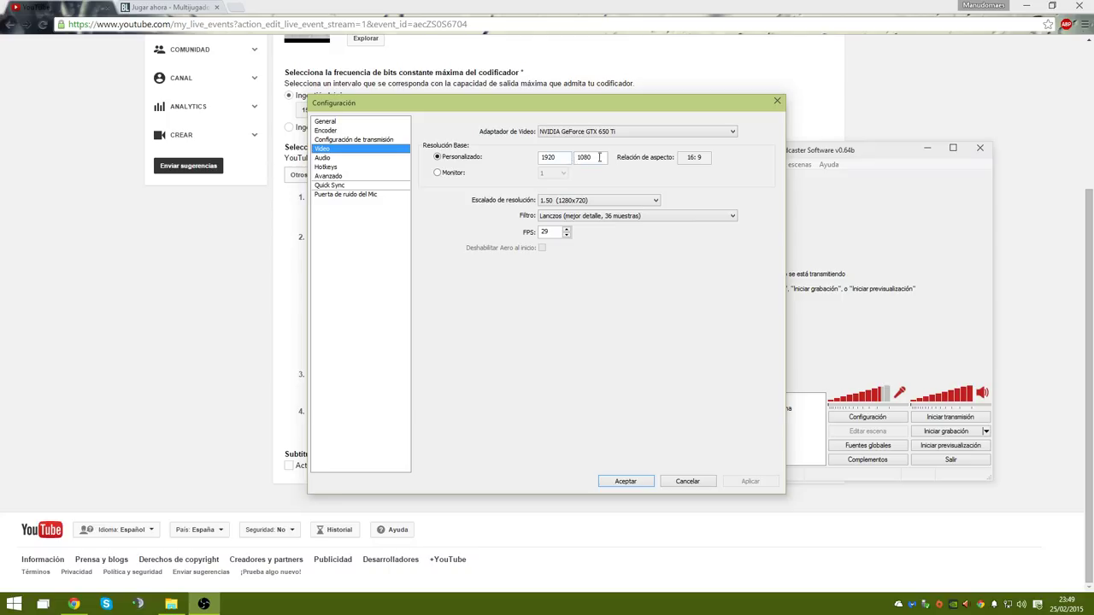
left_click(638, 129)
left_click(639, 129)
left_click(588, 202)
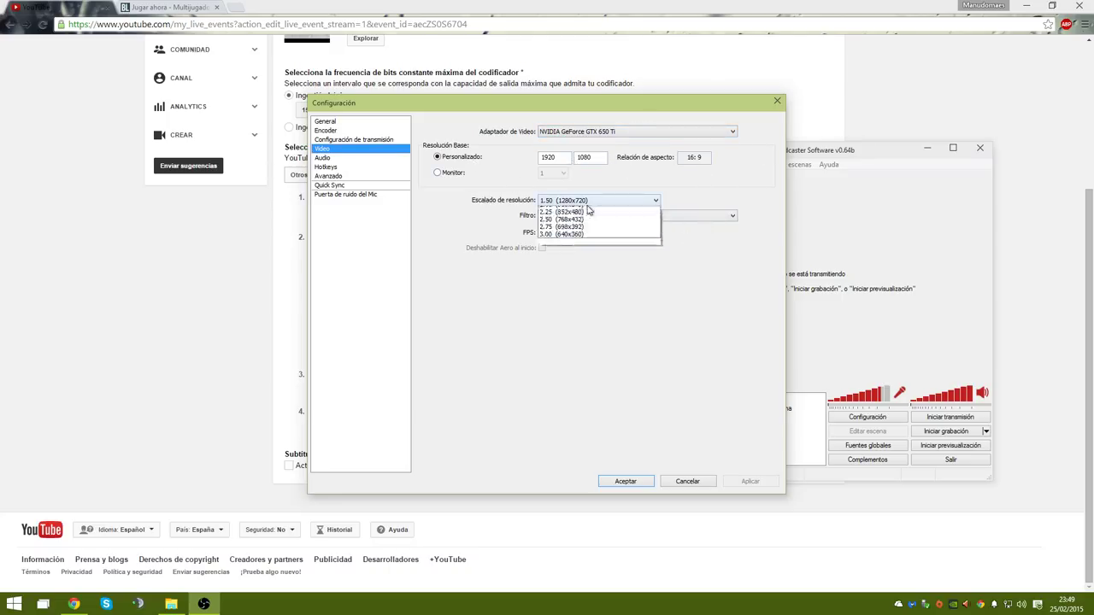
left_click(580, 225)
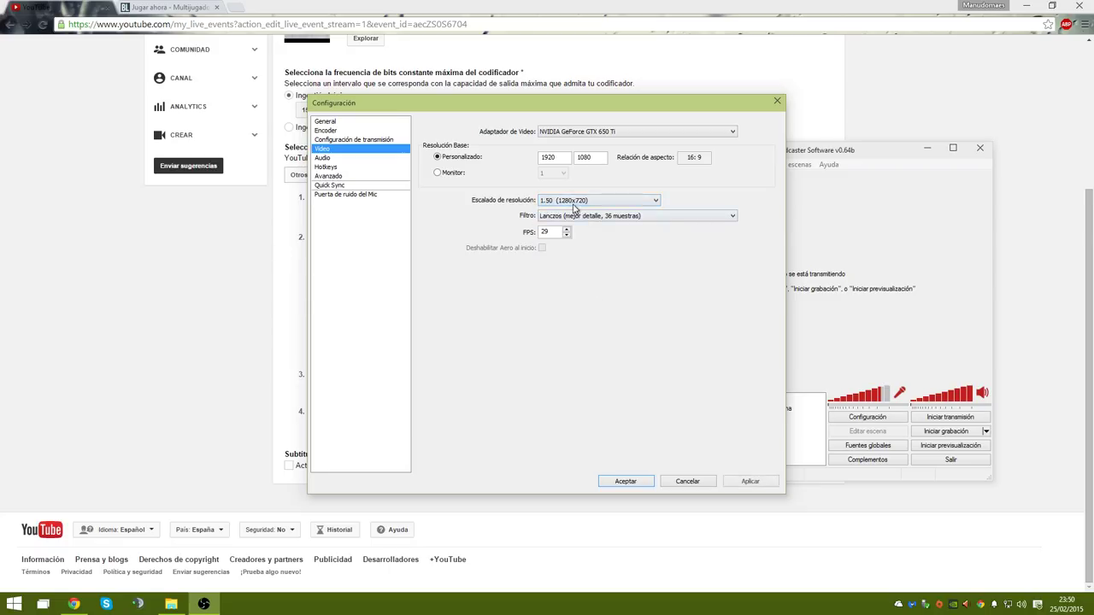
left_click(583, 215)
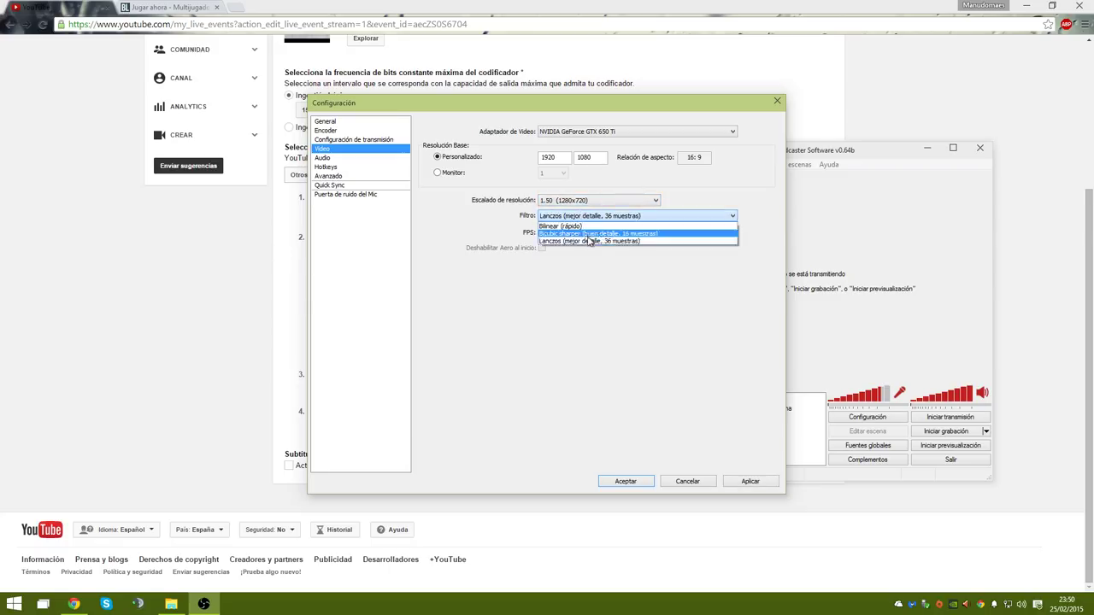
left_click(587, 241)
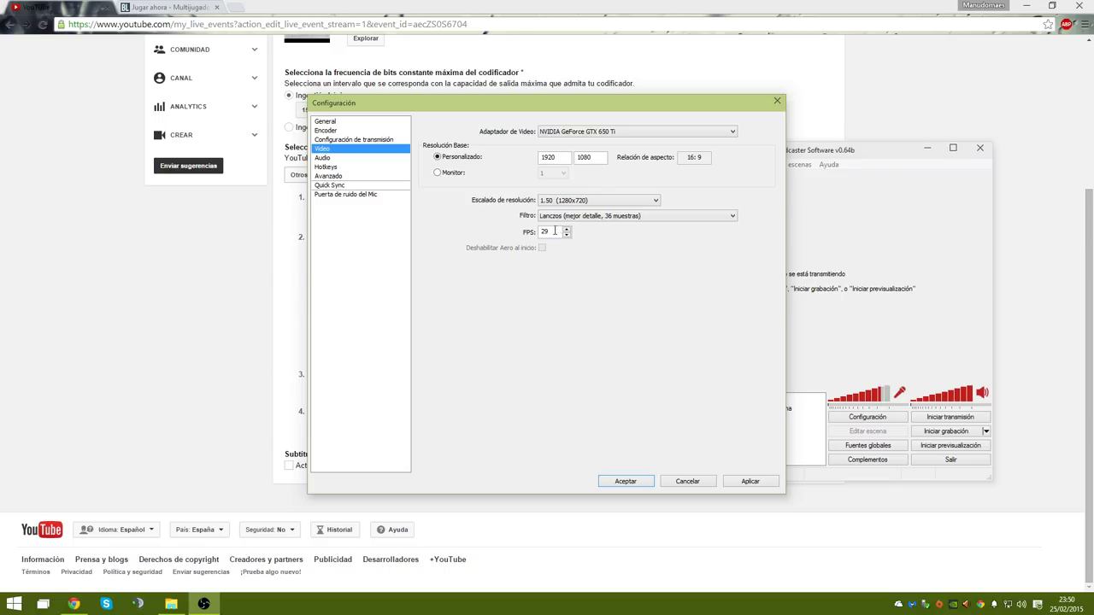
left_click(324, 158)
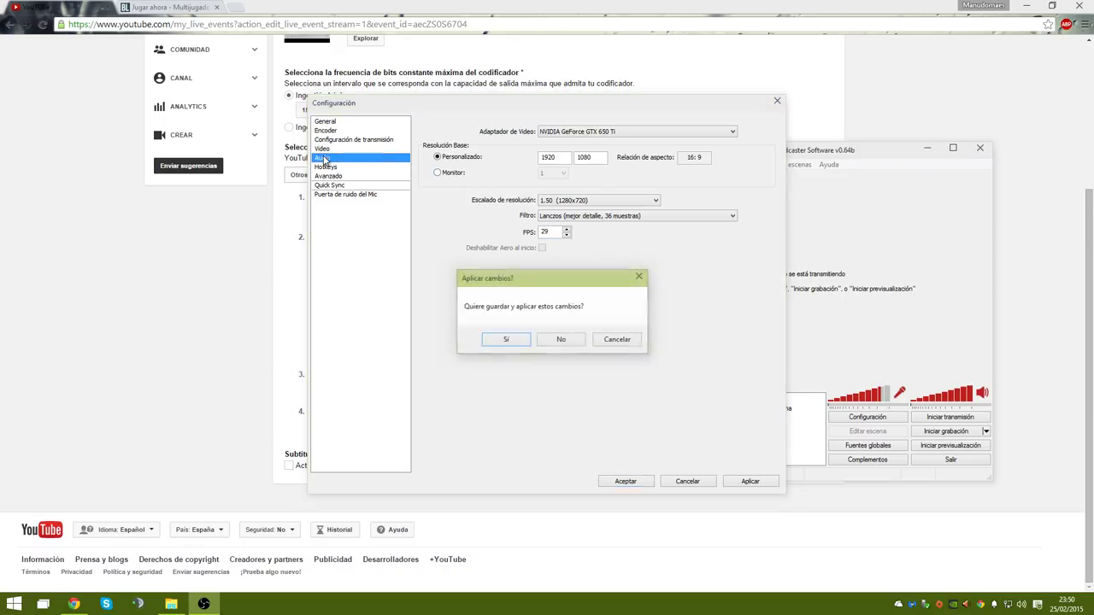
left_click(503, 340)
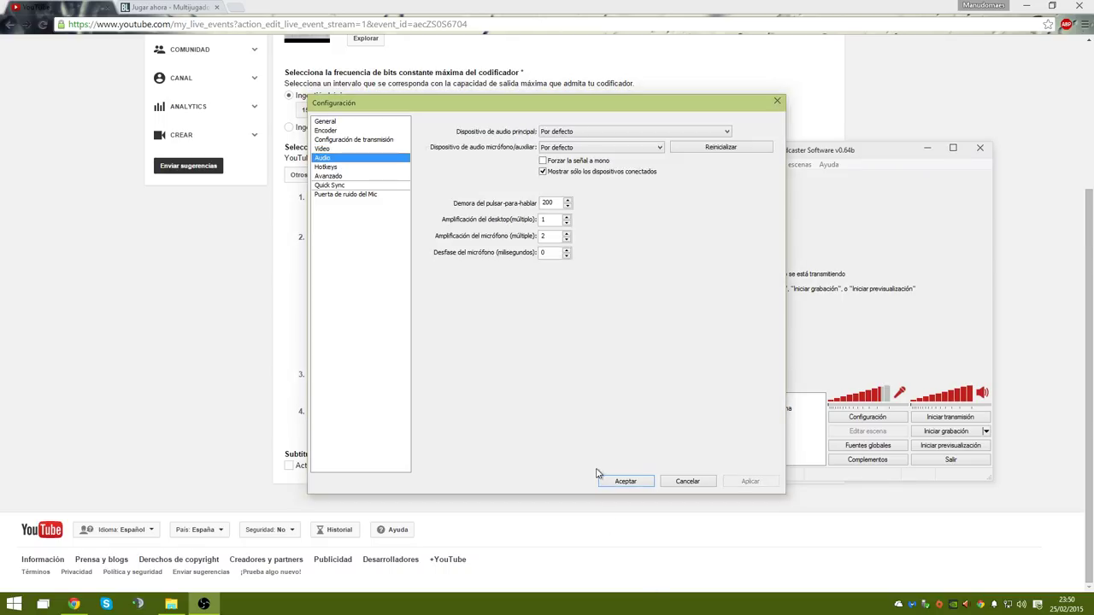
Set the main audio device to Por defecto and the microphone device to Micrófono (Dispositivo de audio USB), and apply the changes
left_click(564, 131)
left_click(565, 155)
left_click(589, 147)
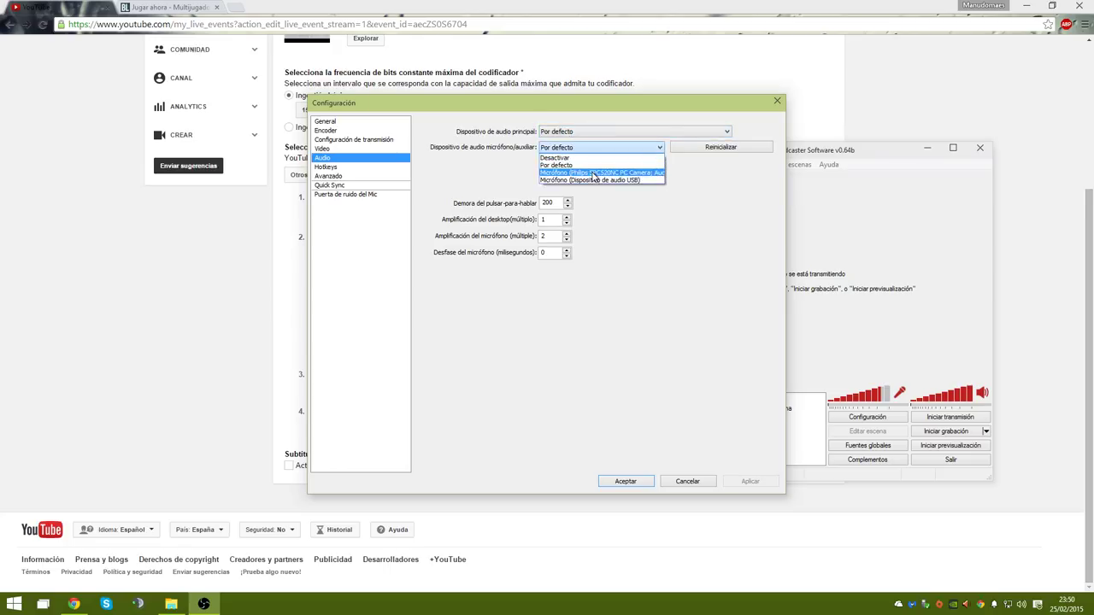
left_click(598, 179)
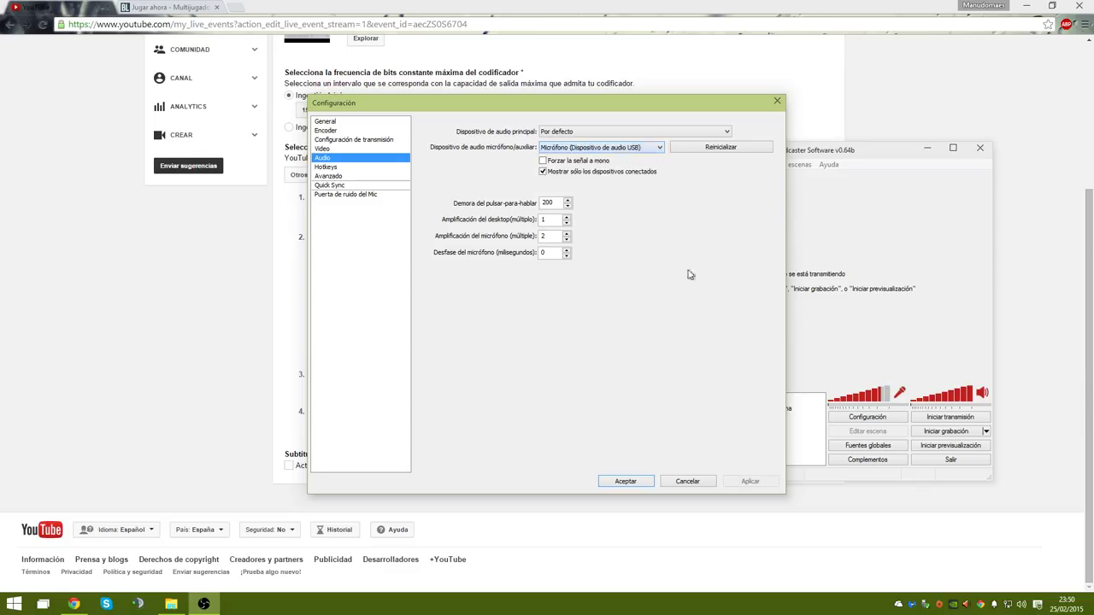
left_click(755, 481)
key("shift+Tab")
In the Avanzado settings, choose the x264 preset faster and encoding profile high with a keyframe interval of 2, and save the changes
left_click(360, 168)
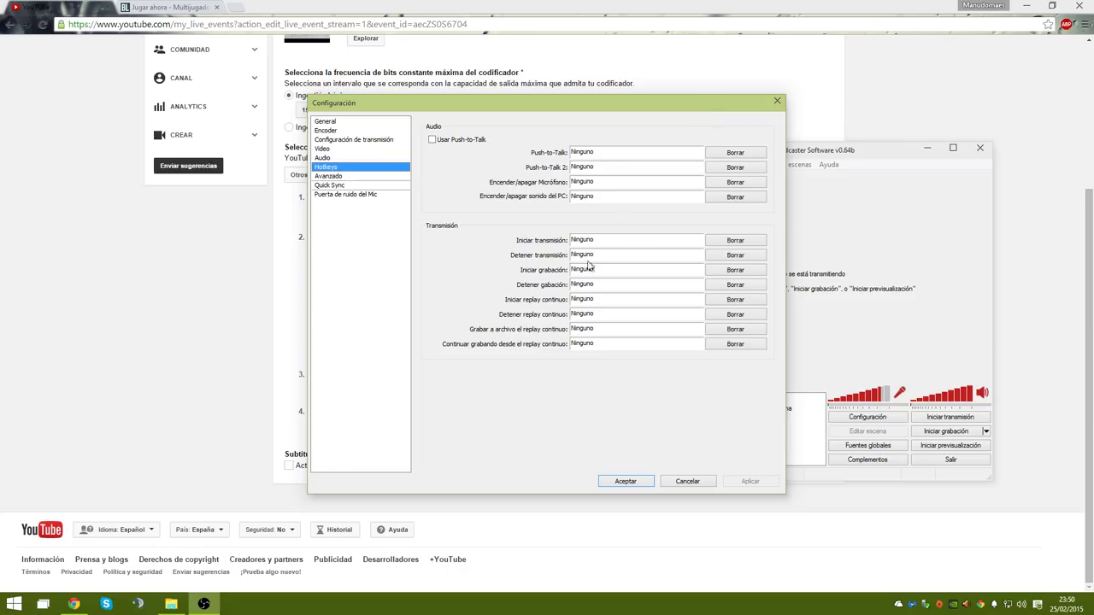
left_click(328, 176)
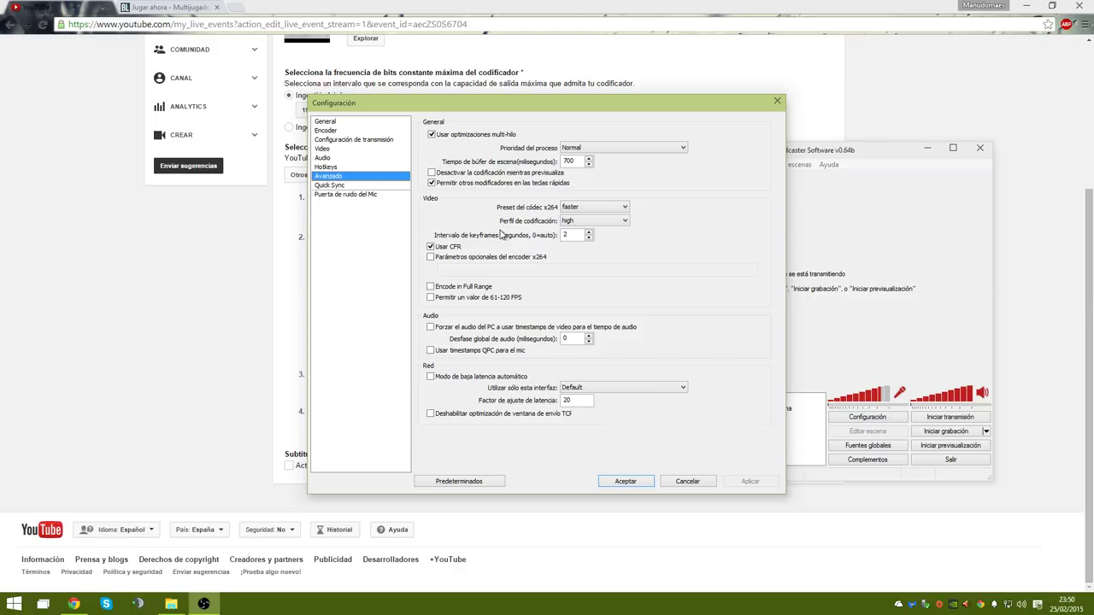
left_click_drag(576, 238, 536, 236)
left_click(591, 207)
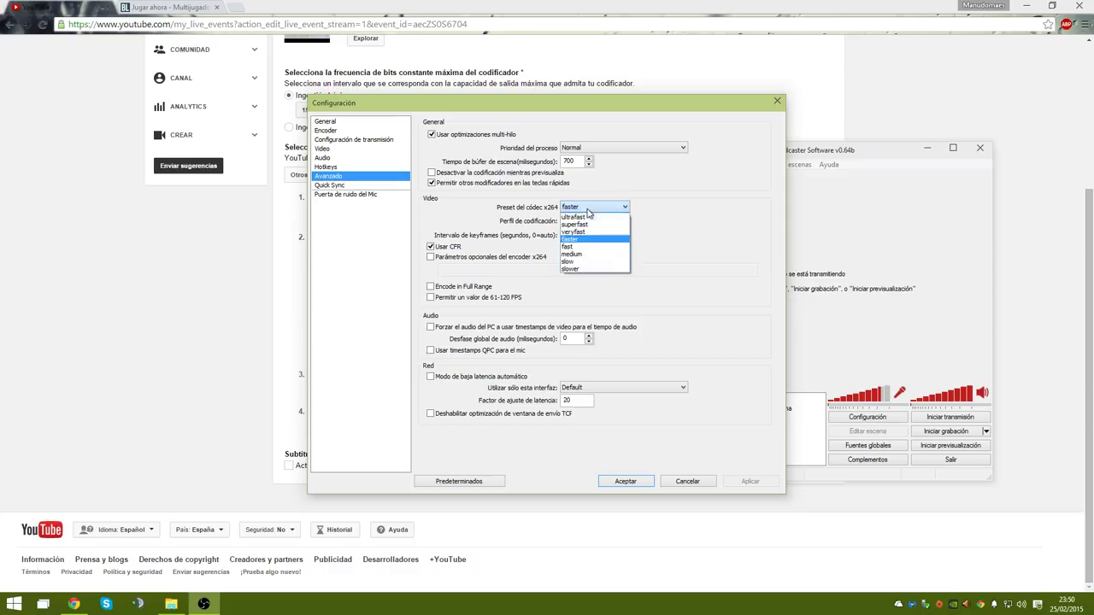
left_click(591, 208)
left_click(592, 207)
left_click(577, 217)
left_click(654, 383)
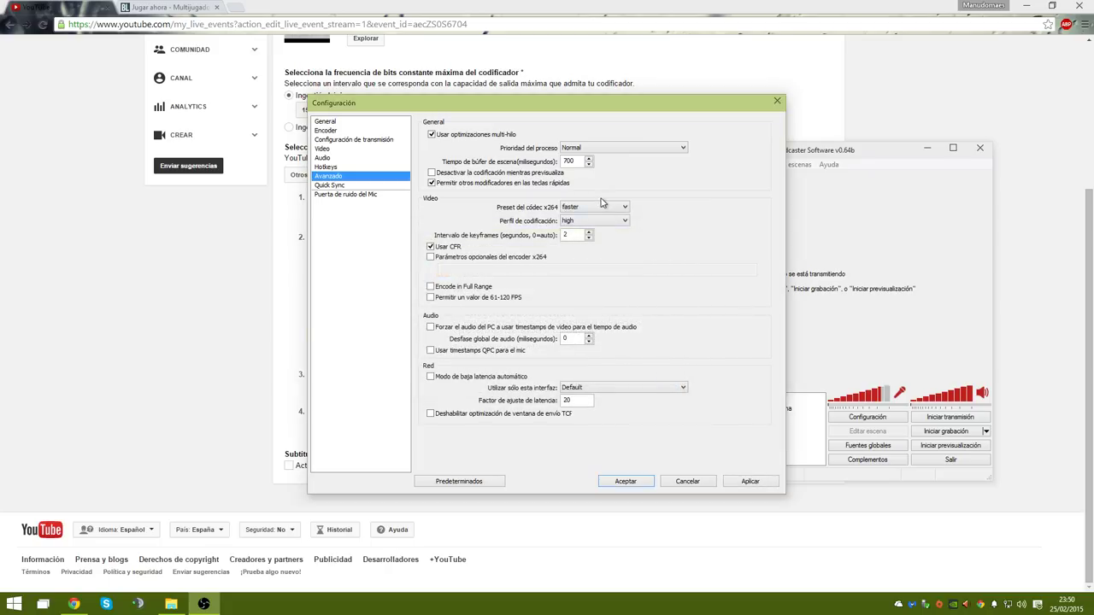
left_click(602, 223)
left_click(598, 238)
left_click(331, 185)
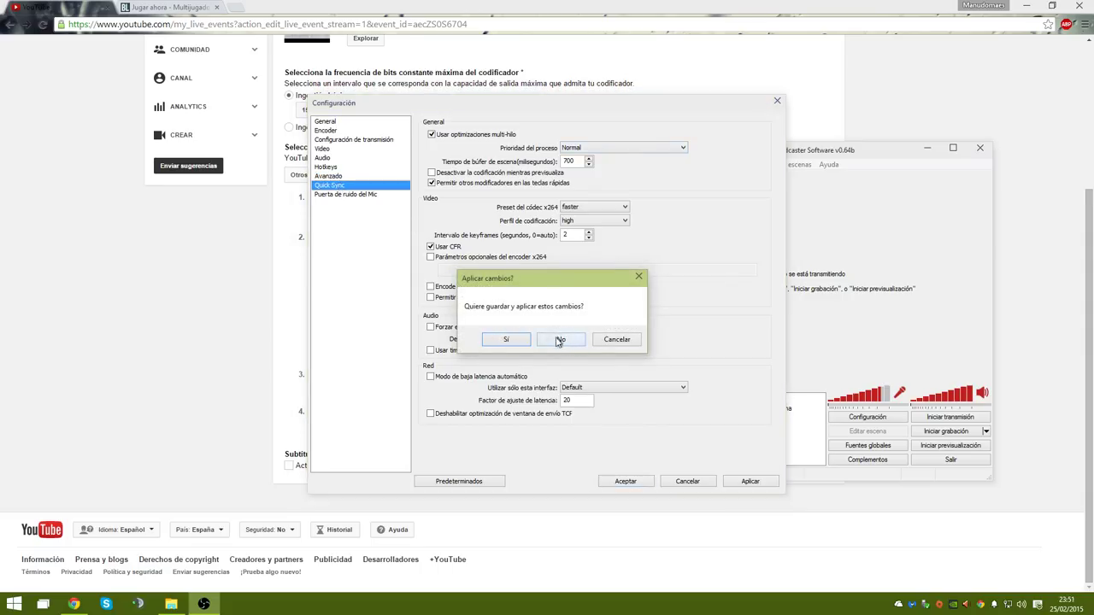
left_click(506, 339)
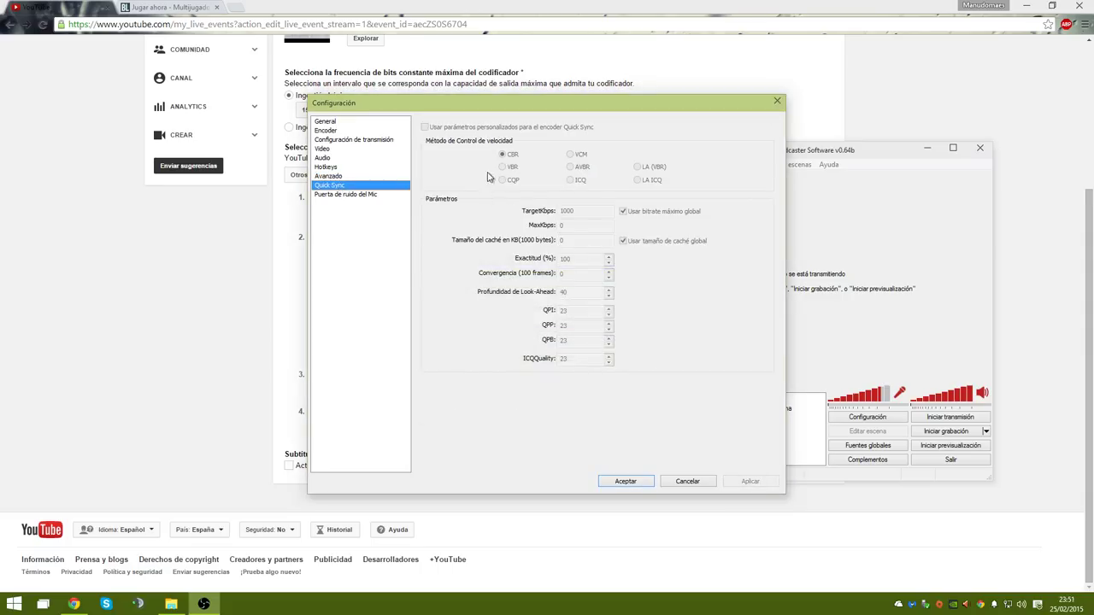
Look over the Puerta de ruido del Mic, General, Encoder, Configuración de transmisión and Video settings, and accept the configuration
left_click(331, 195)
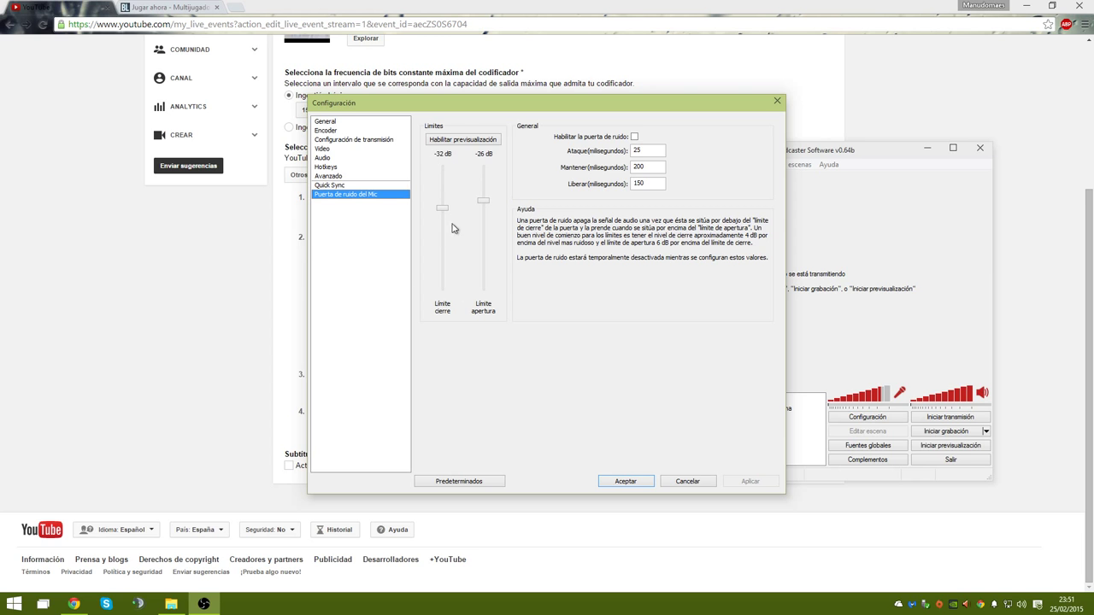
left_click(352, 123)
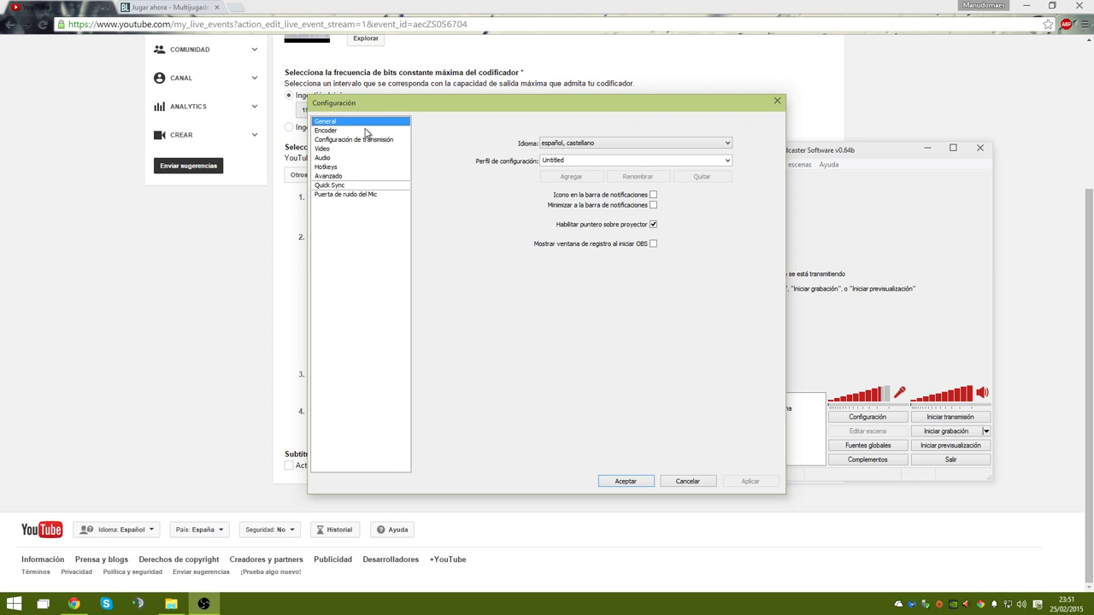
left_click(366, 131)
left_click(371, 140)
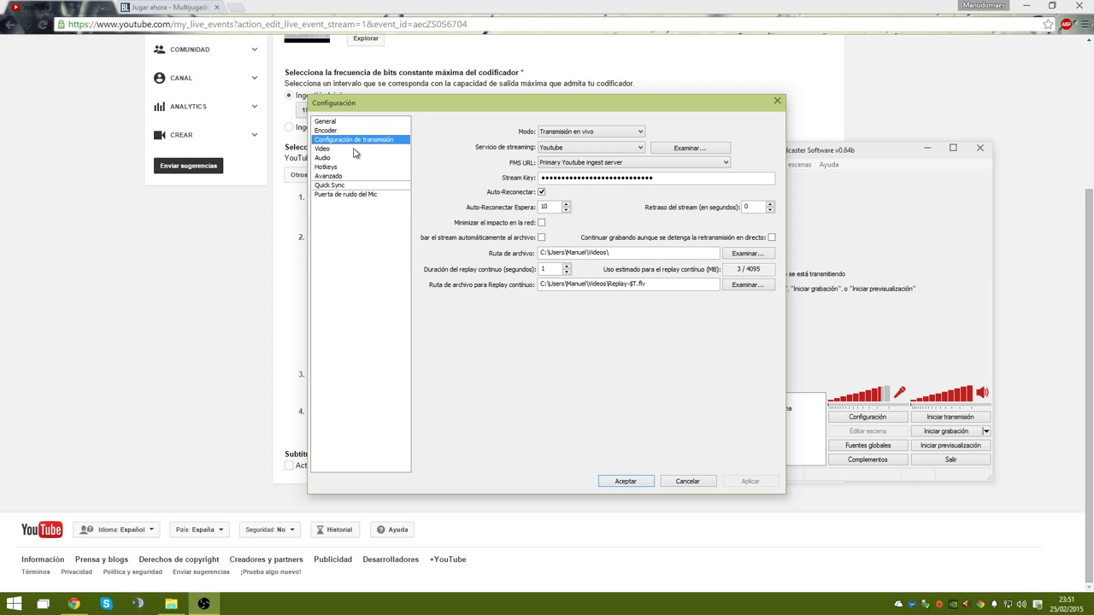
left_click(354, 149)
left_click(624, 481)
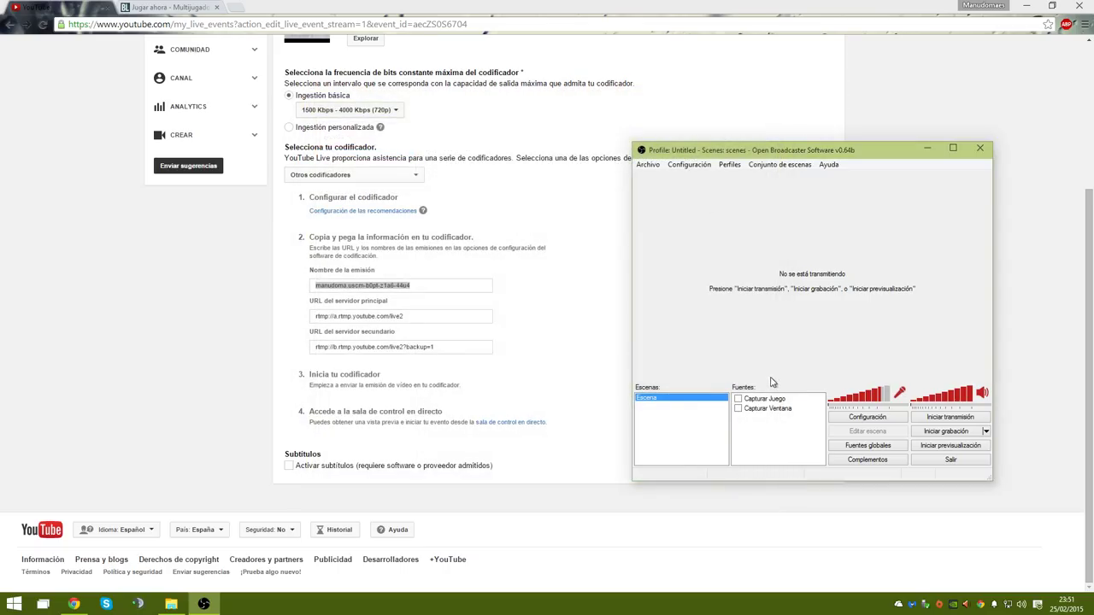
Enable the Capturar Ventana source with Explorador de archivos as its window, and start the live transmission
double_click(765, 409)
left_click(494, 163)
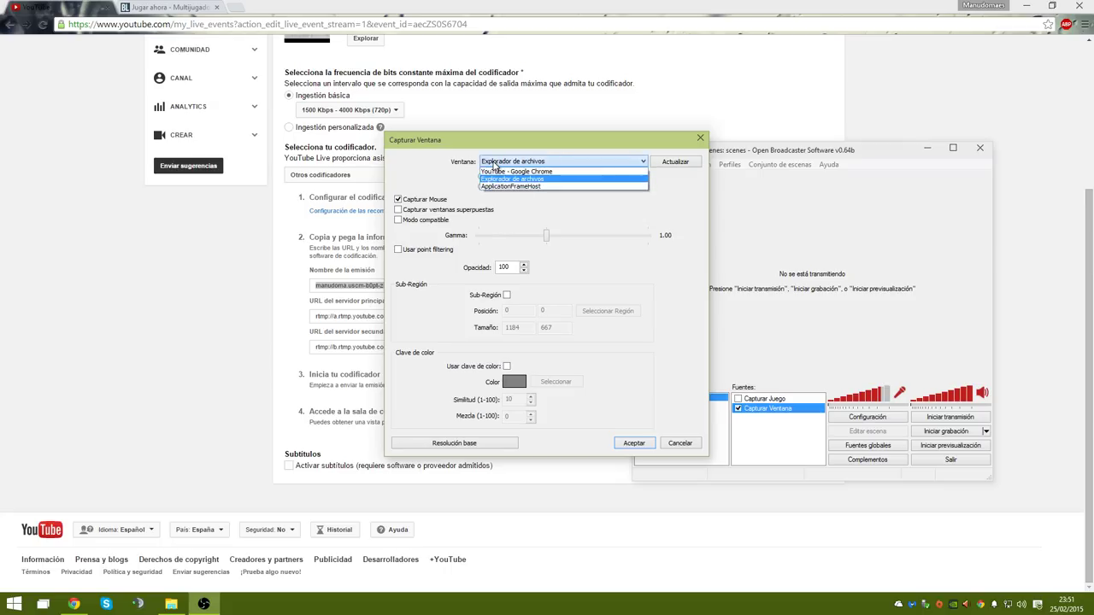
left_click(494, 163)
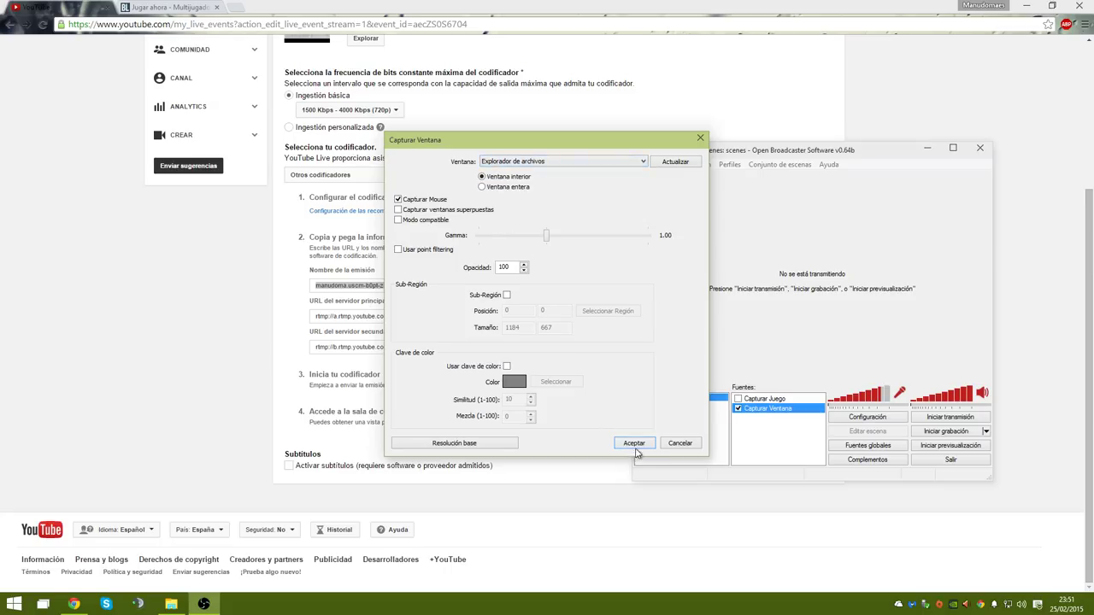
left_click(634, 444)
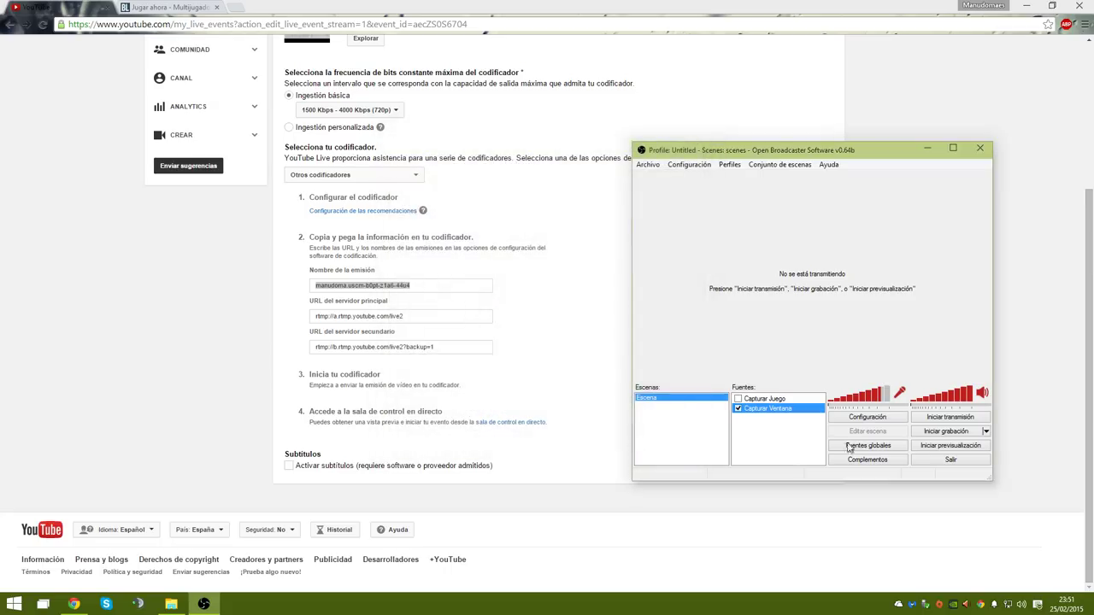
left_click(941, 418)
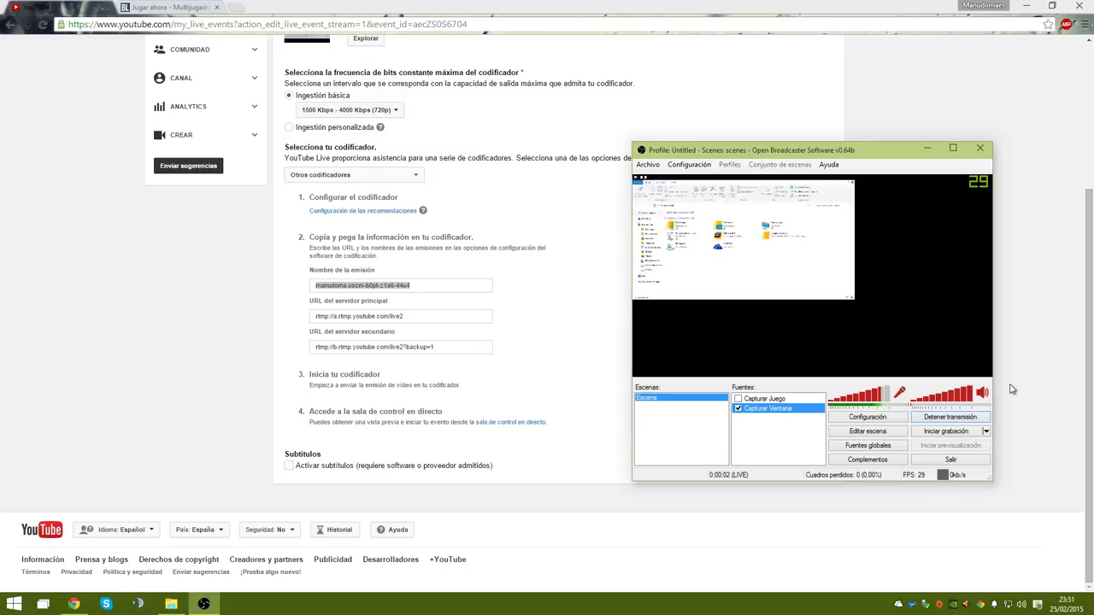
Set the Capturar Juego source's application to [explorer]: Explorador de archivos and enable it in place of Capturar Ventana
double_click(763, 399)
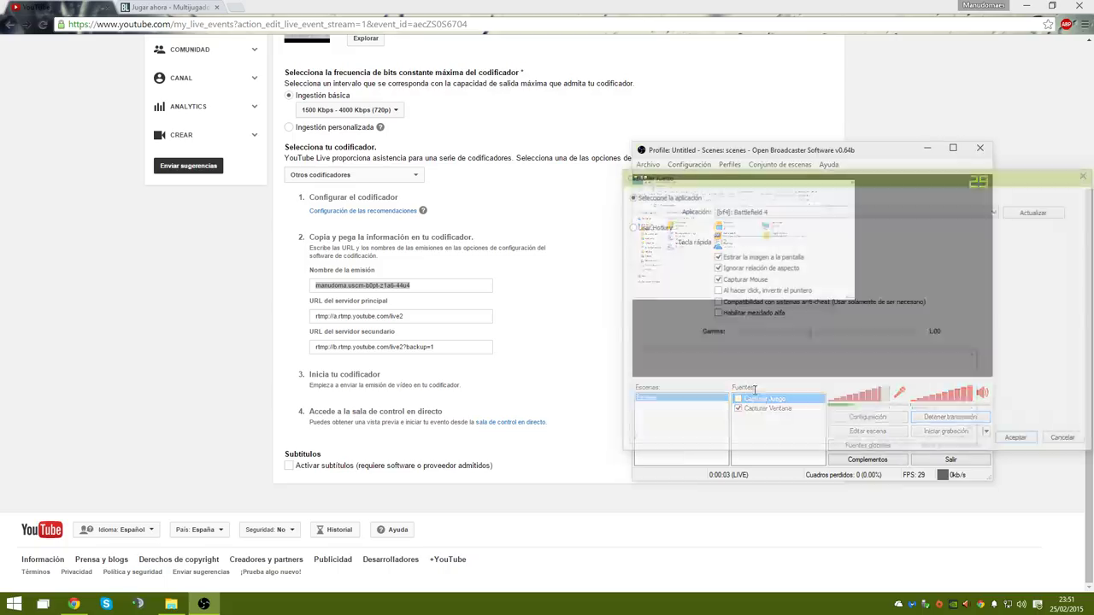
left_click(777, 212)
left_click(777, 235)
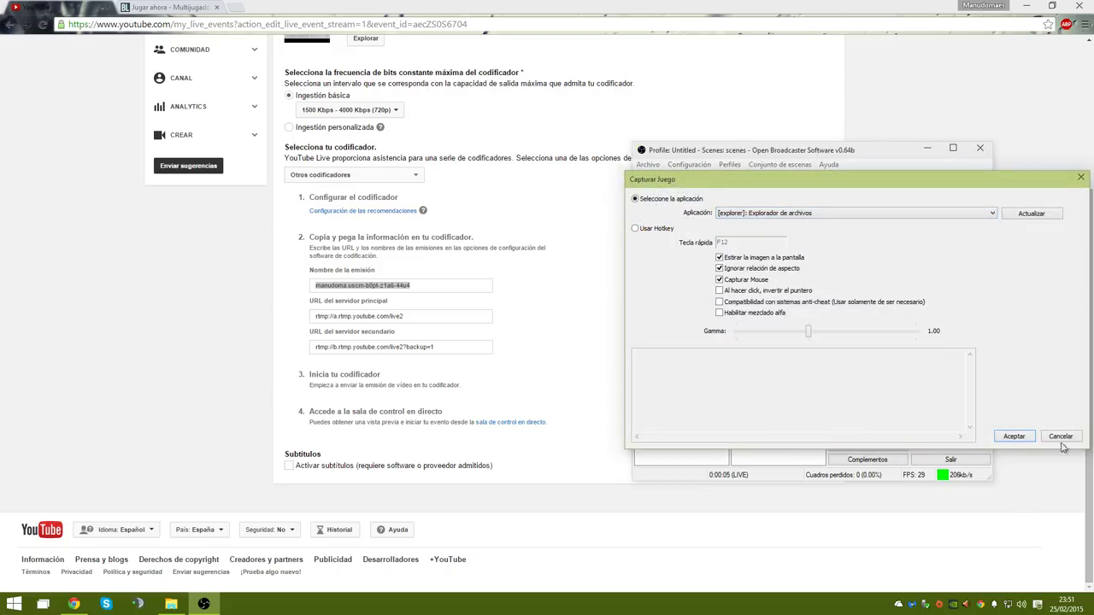
left_click(1030, 438)
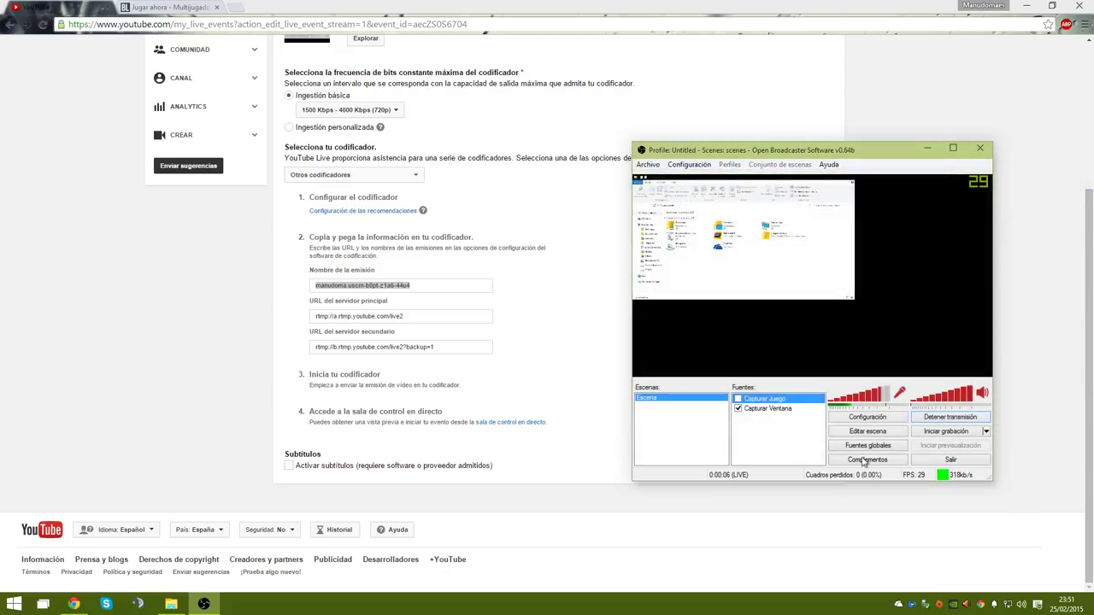
left_click(738, 408)
left_click(737, 399)
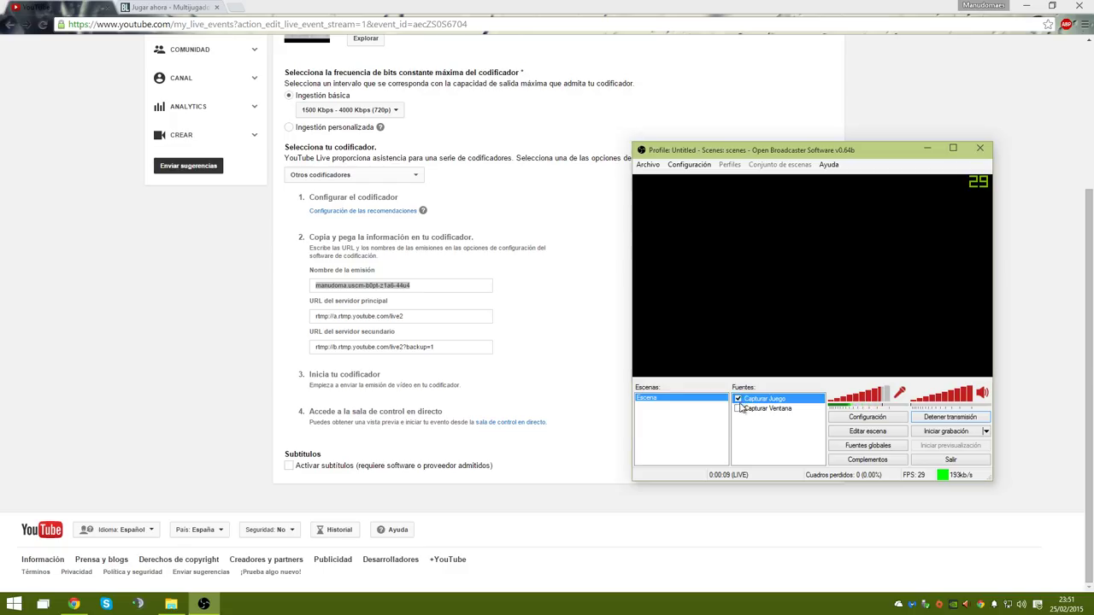
Re-enable Capturar Ventana instead of Capturar Juego and stretch its image in scene editing to fill the whole preview
left_click(738, 409)
double_click(756, 408)
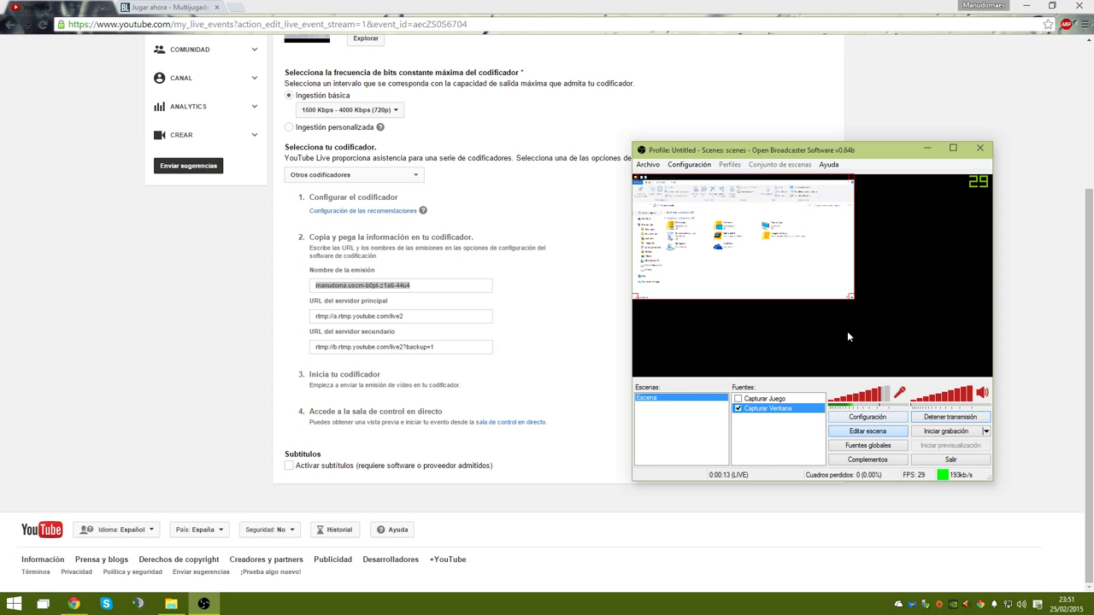
left_click_drag(851, 301, 987, 376)
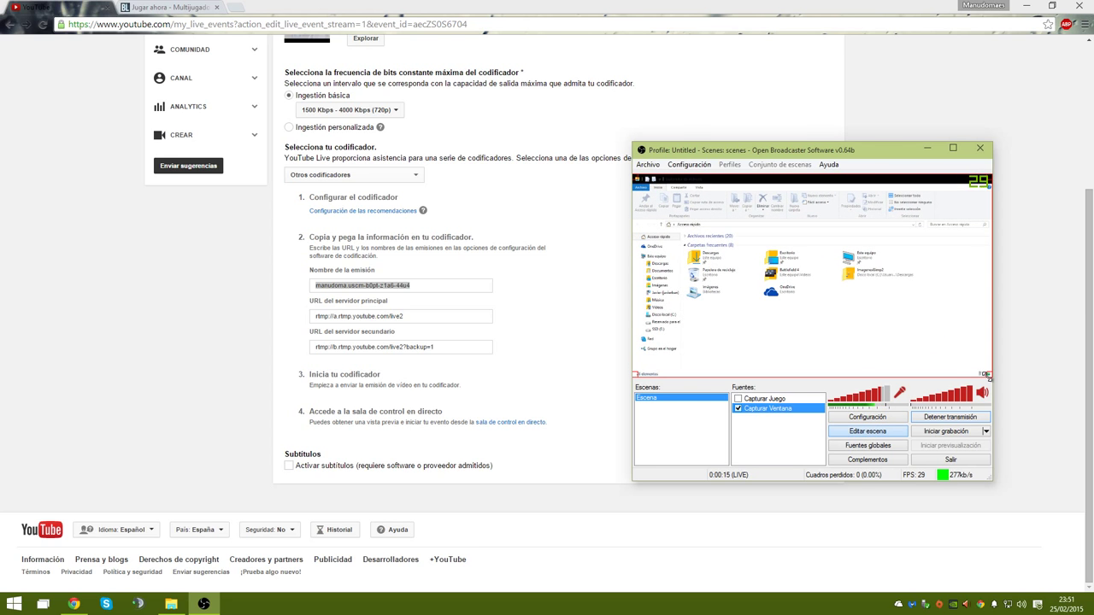
left_click(859, 432)
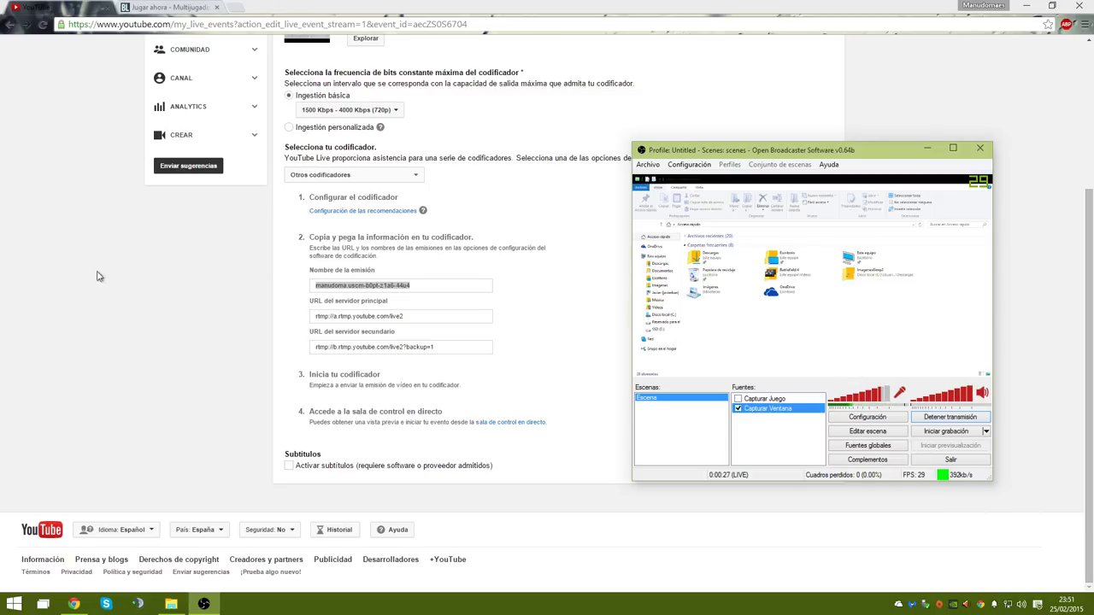
Switch to the YouTube event, check its public viewing page, and return to the ingestion settings
left_click(134, 287)
scroll(19, 157, "up", 3)
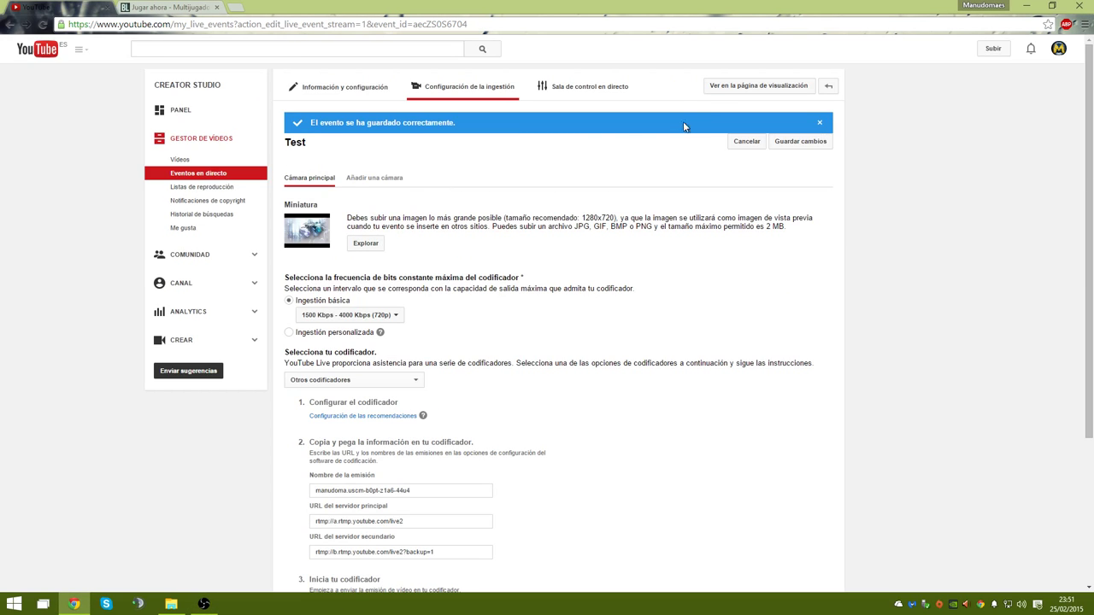
left_click(716, 86)
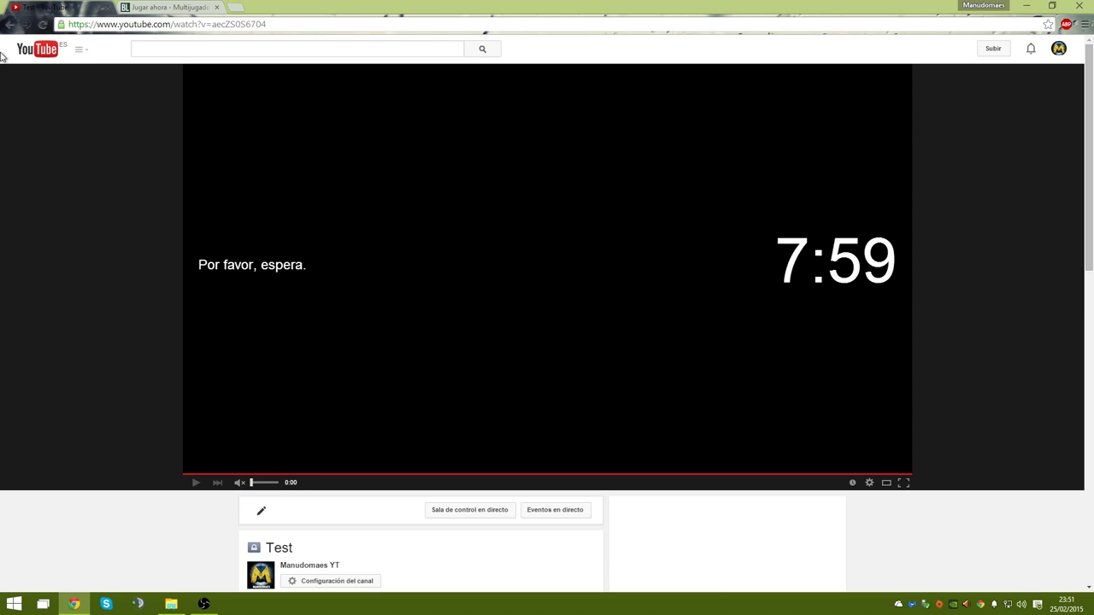
left_click(9, 24)
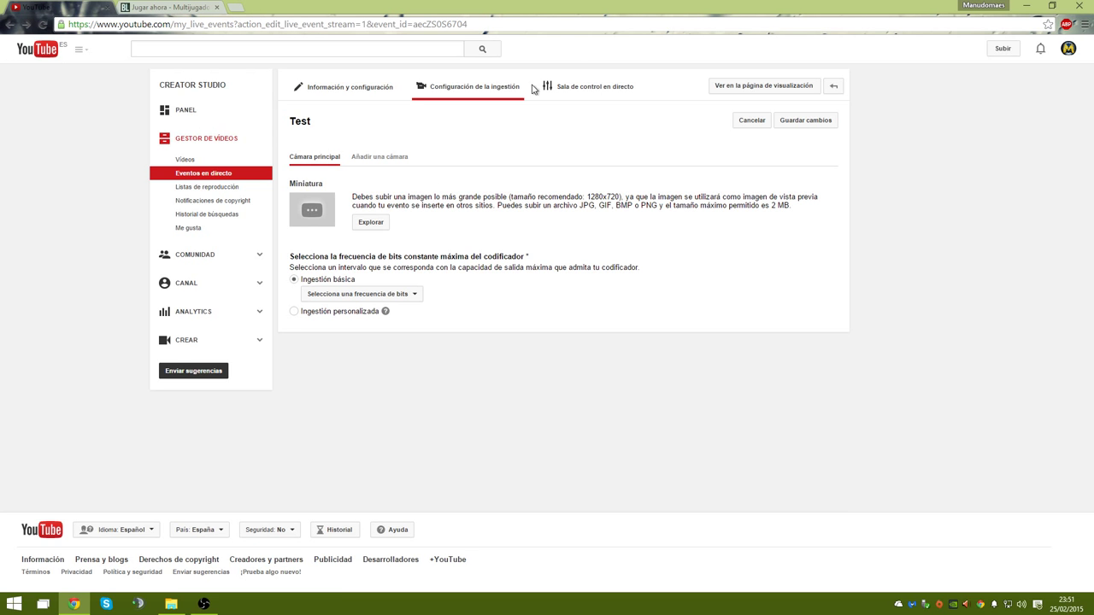
Open the event's Sala de control en directo and start the stream preview, accepting the confirmation
left_click(622, 87)
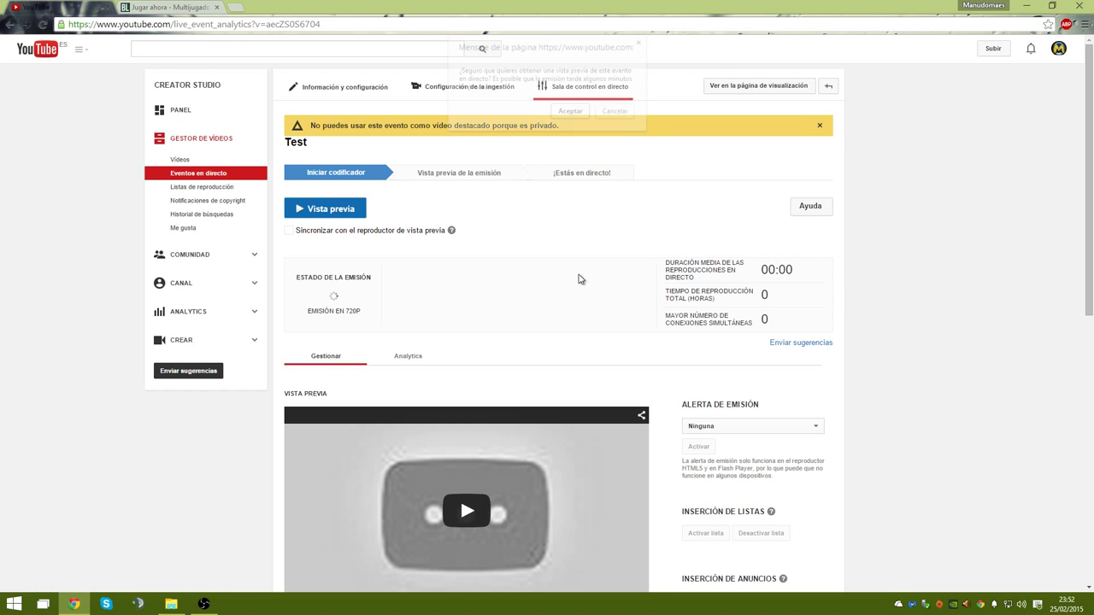
left_click(573, 112)
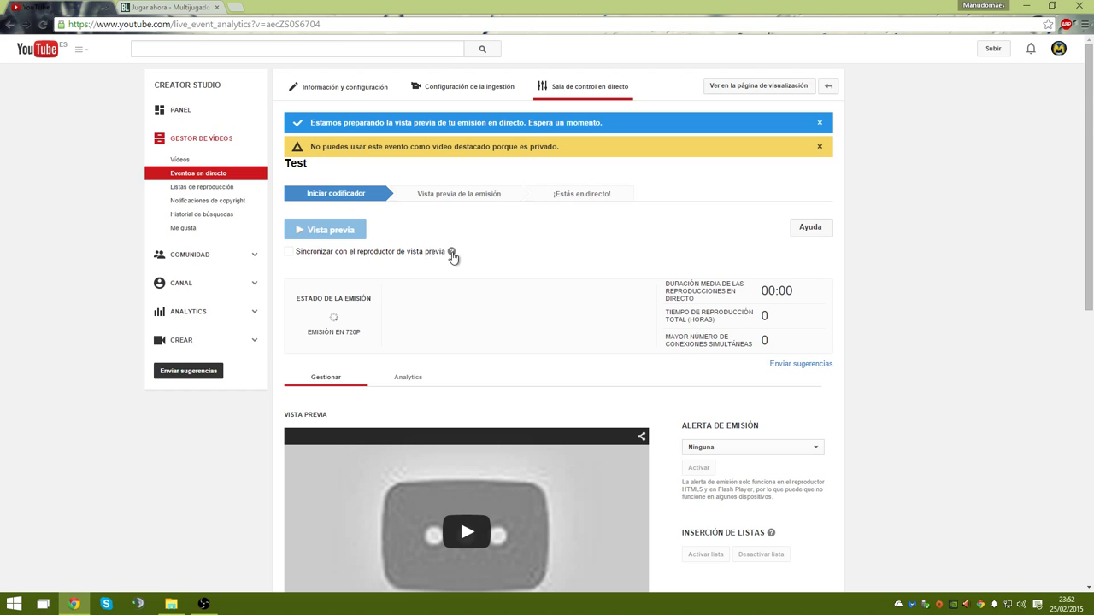
scroll(466, 316, "down", 2)
scroll(466, 316, "up", 2)
Check the encoder in Open Broadcaster Software, return to YouTube, and start the event's live broadcast, accepting the confirmation
left_click(203, 604)
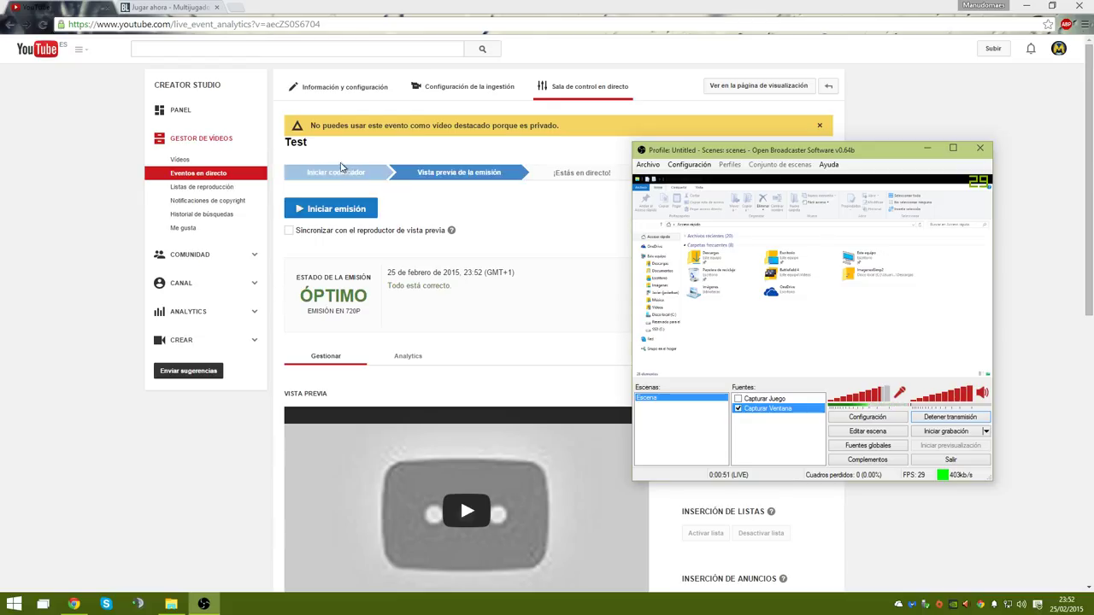
left_click(344, 168)
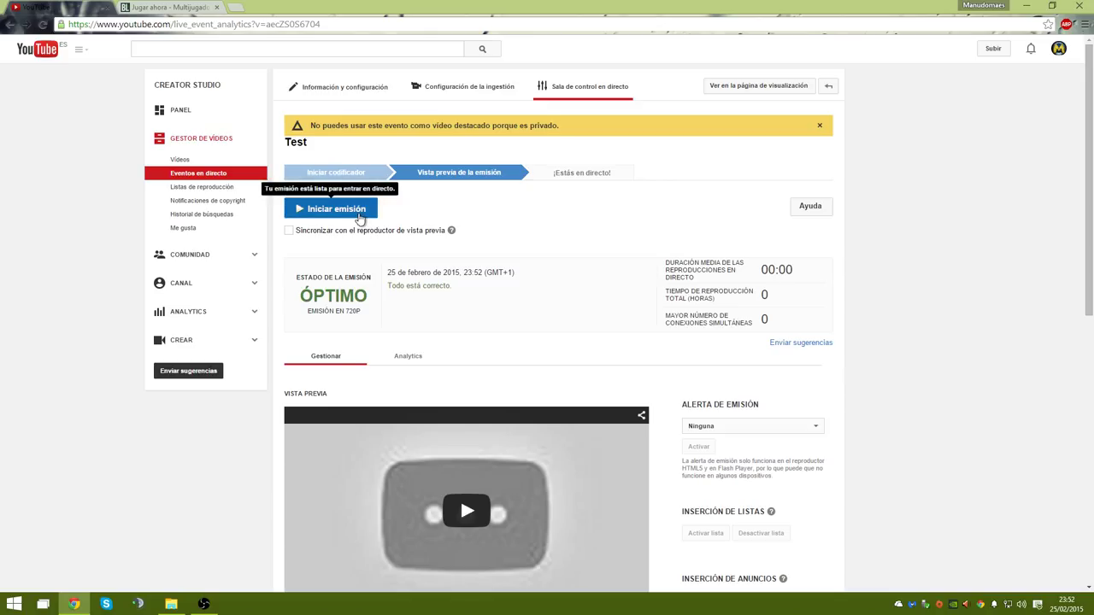
left_click(359, 220)
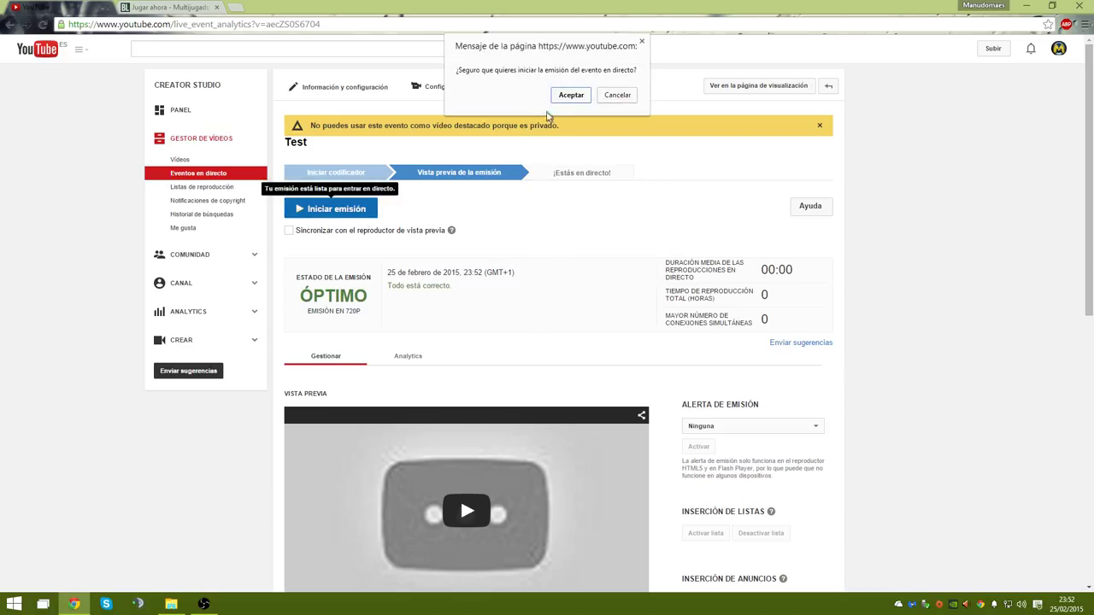
left_click(570, 95)
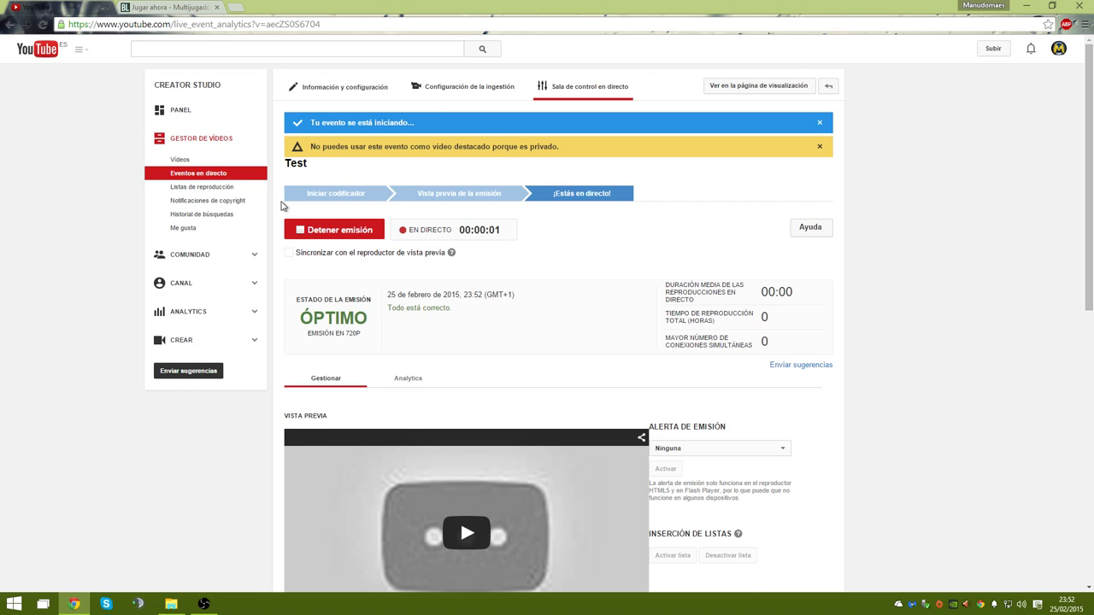
Look over the live control room, including the preview and public players, broadcast alert options, and list and ad insertion
scroll(156, 410, "down", 7)
scroll(80, 370, "up", 5)
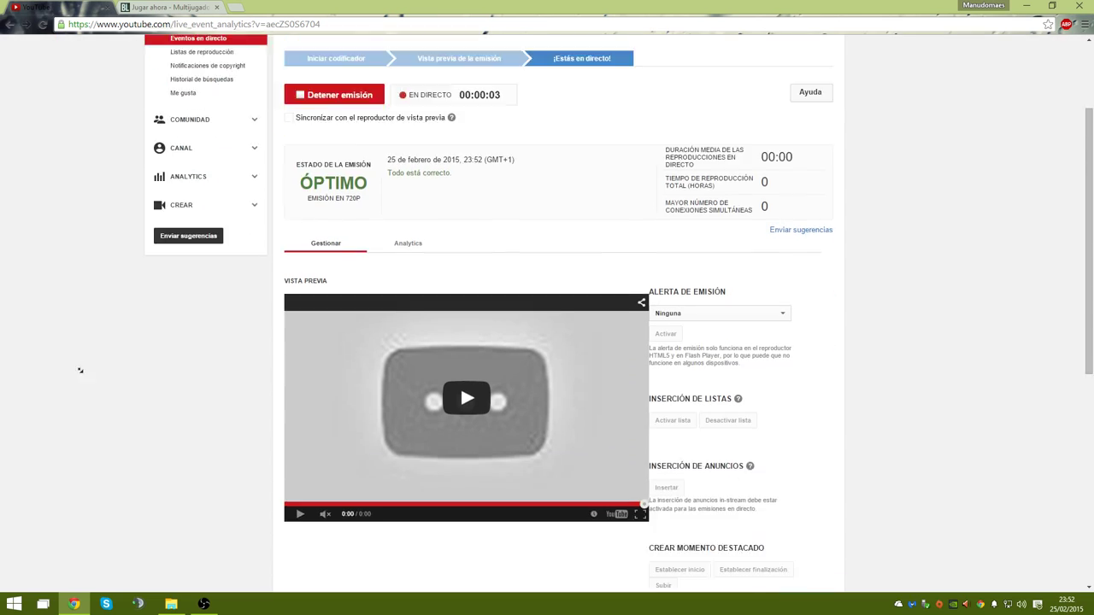
scroll(484, 313, "down", 3)
scroll(788, 247, "up", 1)
left_click(692, 106)
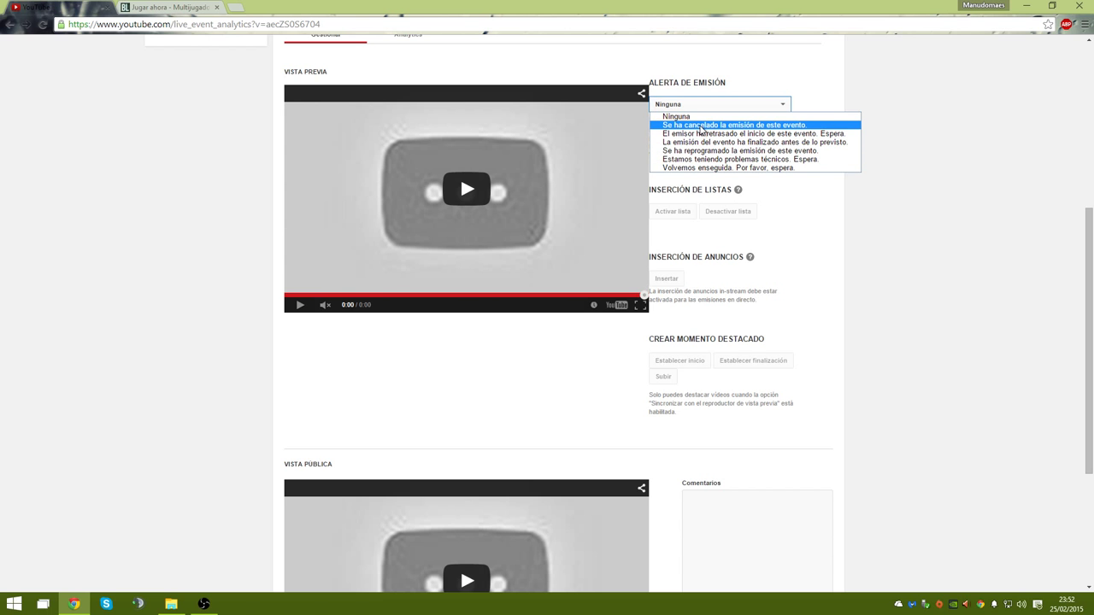
scroll(755, 242, "down", 1)
scroll(835, 256, "up", 4)
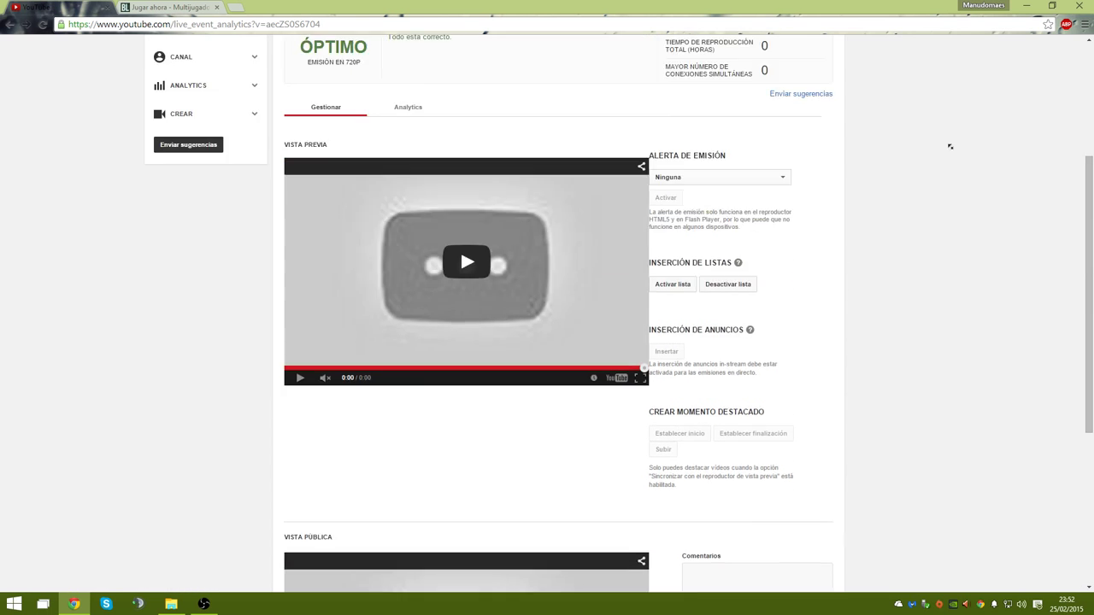
scroll(981, 215, "up", 1)
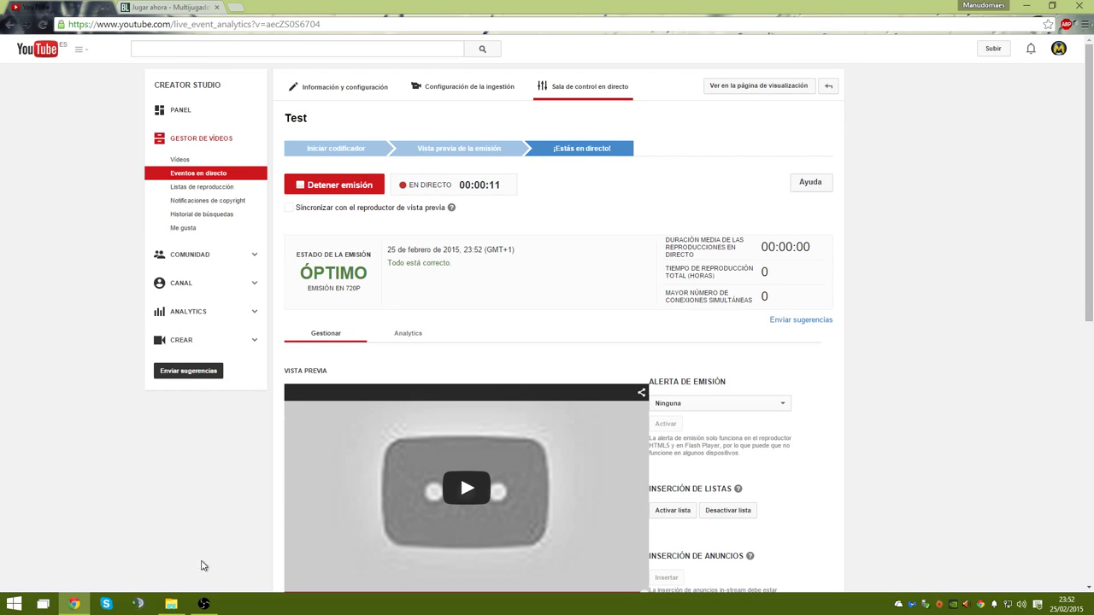
Open the live event's viewing page and check the running stream in full screen
left_click(204, 603)
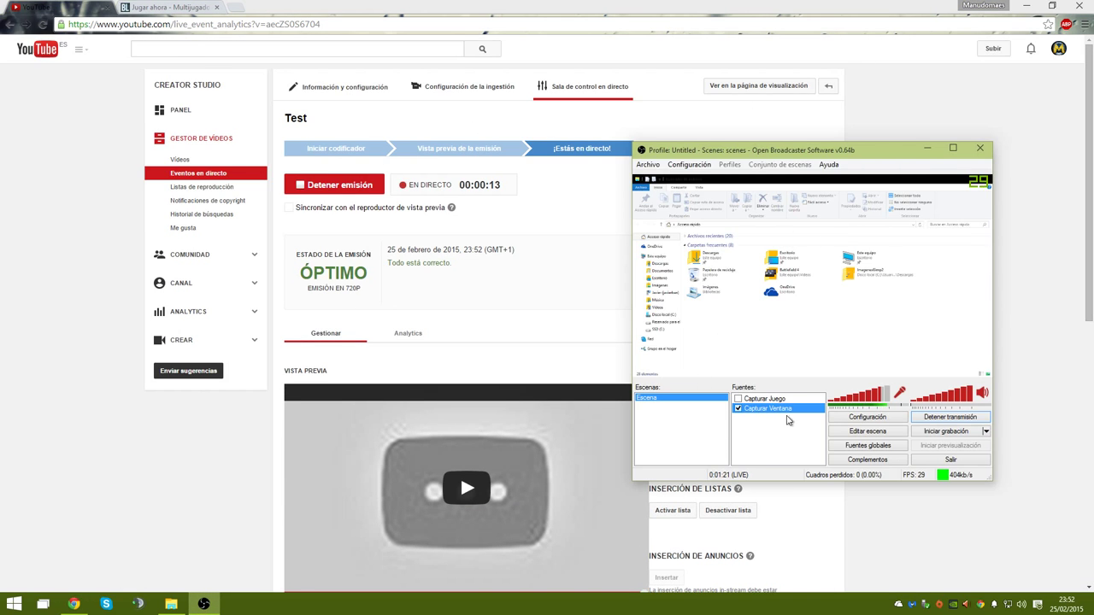
left_click(285, 224)
left_click(740, 86)
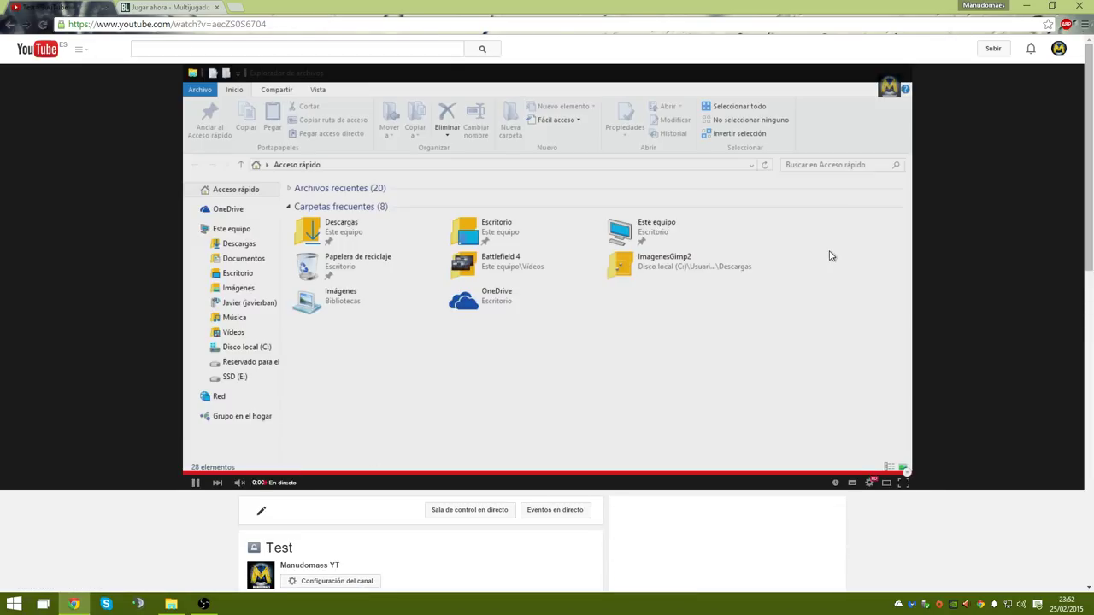
double_click(828, 254)
double_click(548, 216)
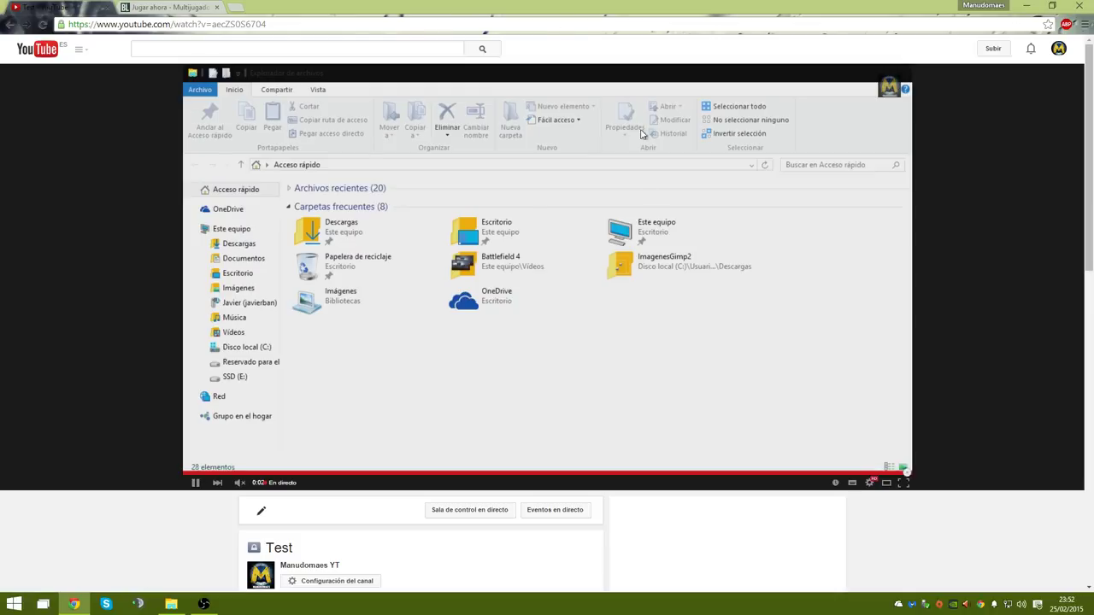
double_click(548, 217)
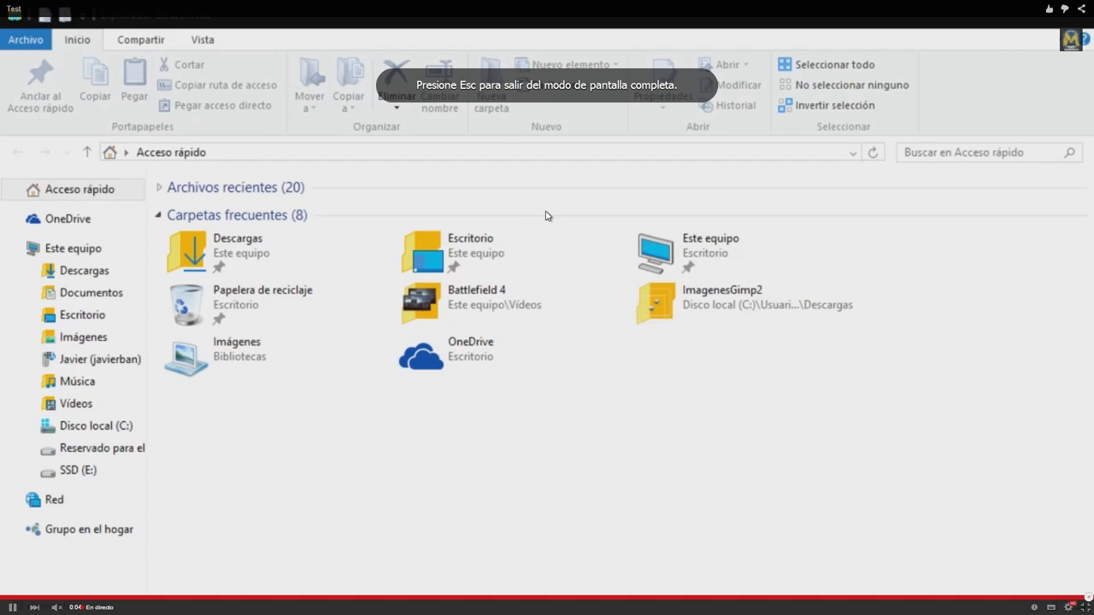
double_click(548, 216)
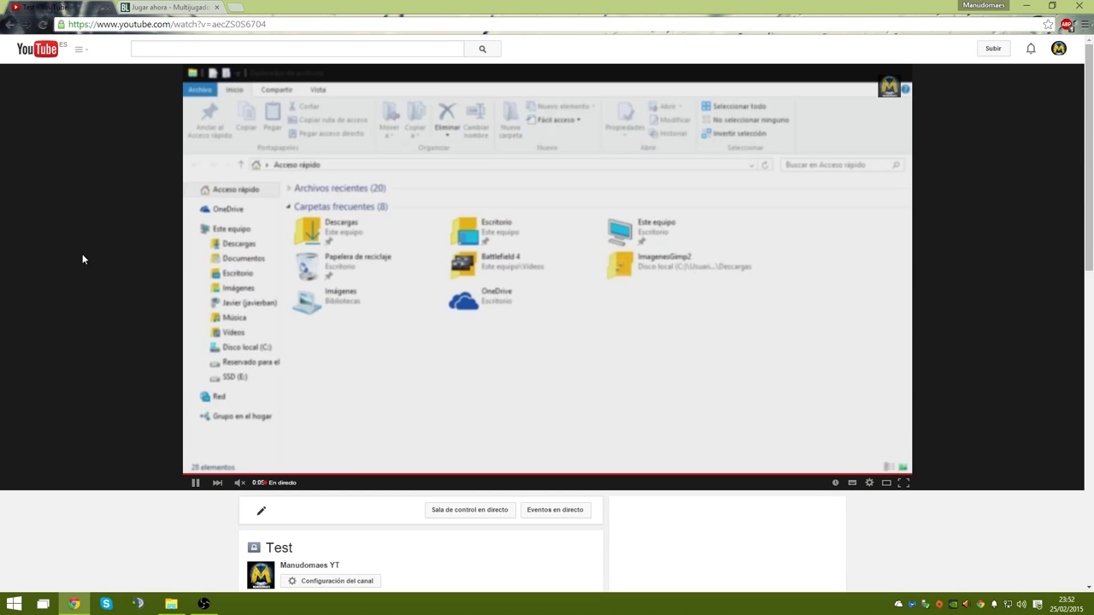
Change the live player's playback quality from Automática to a fixed resolution and check the stream in full screen
left_click(869, 483)
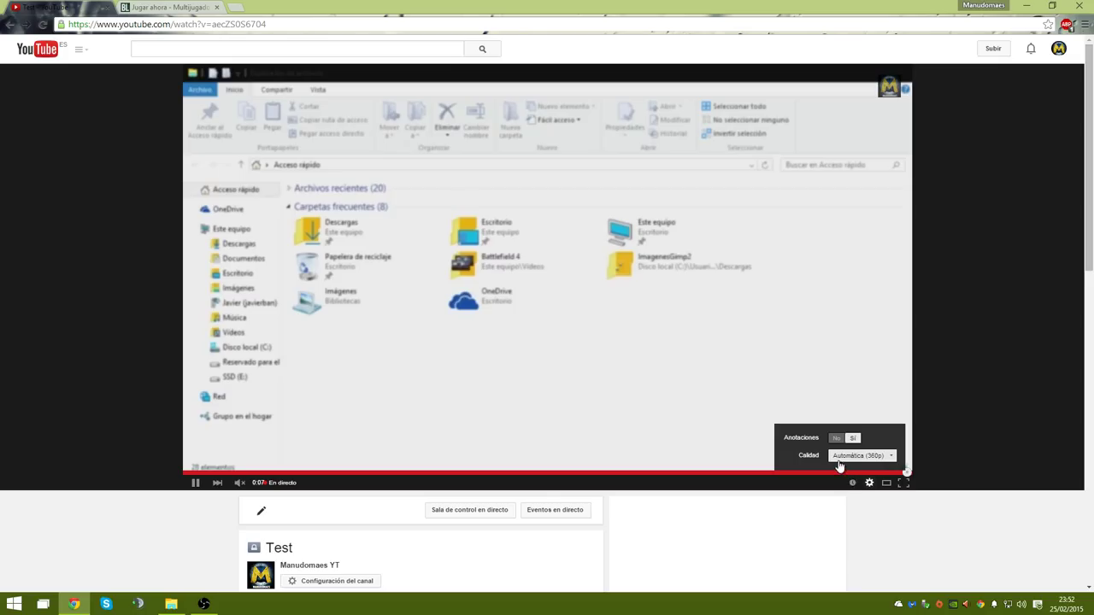
left_click(859, 455)
left_click(852, 381)
left_click(904, 482)
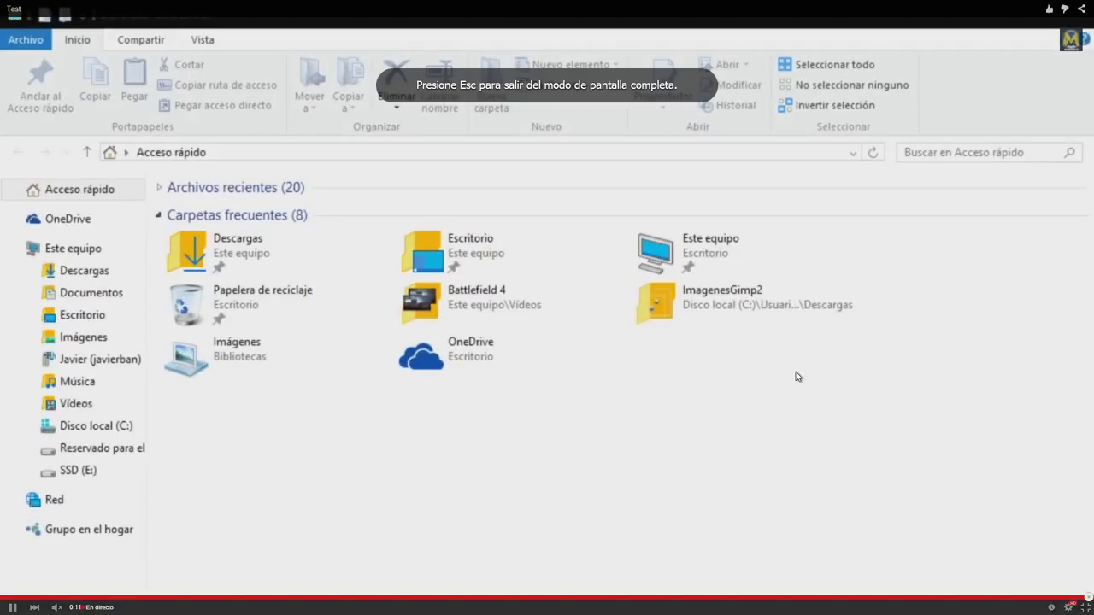
double_click(550, 320)
double_click(520, 283)
key("Escape")
Compare the full-screen preview of Open Broadcaster Software with the full-screen YouTube stream, leaving both full-screen views
key("alt+Tab")
key("alt+Tab")
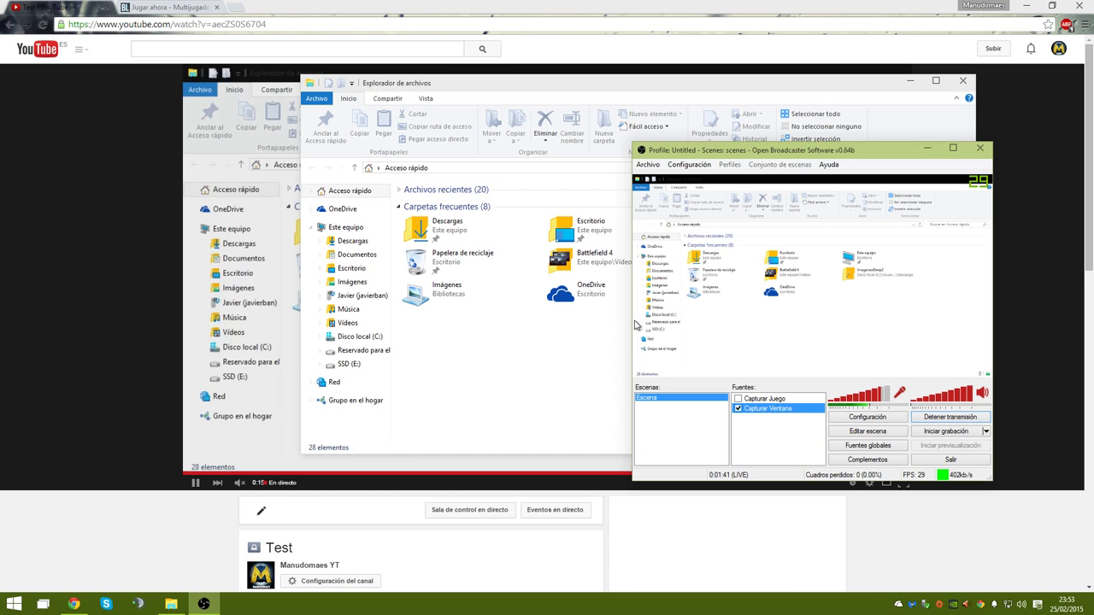
right_click(755, 306)
left_click(770, 330)
right_click(672, 284)
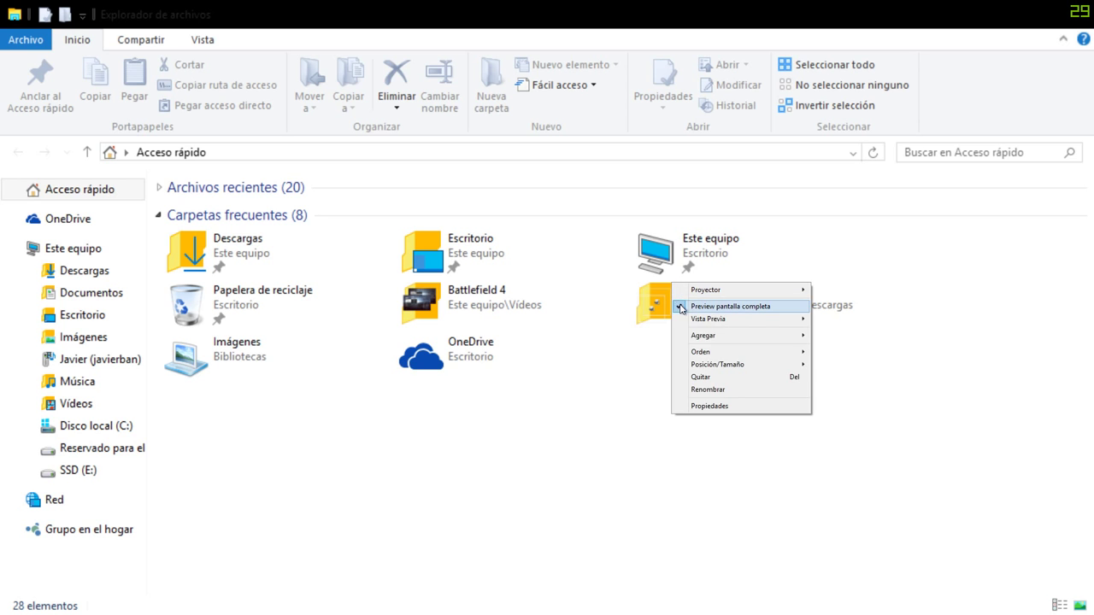
left_click(727, 305)
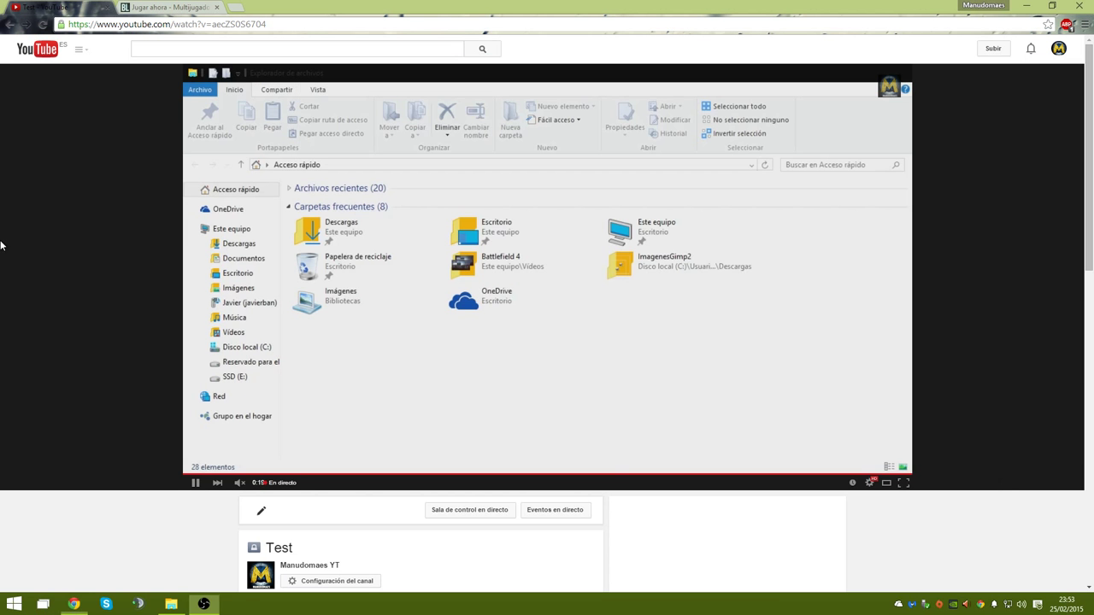
double_click(309, 246)
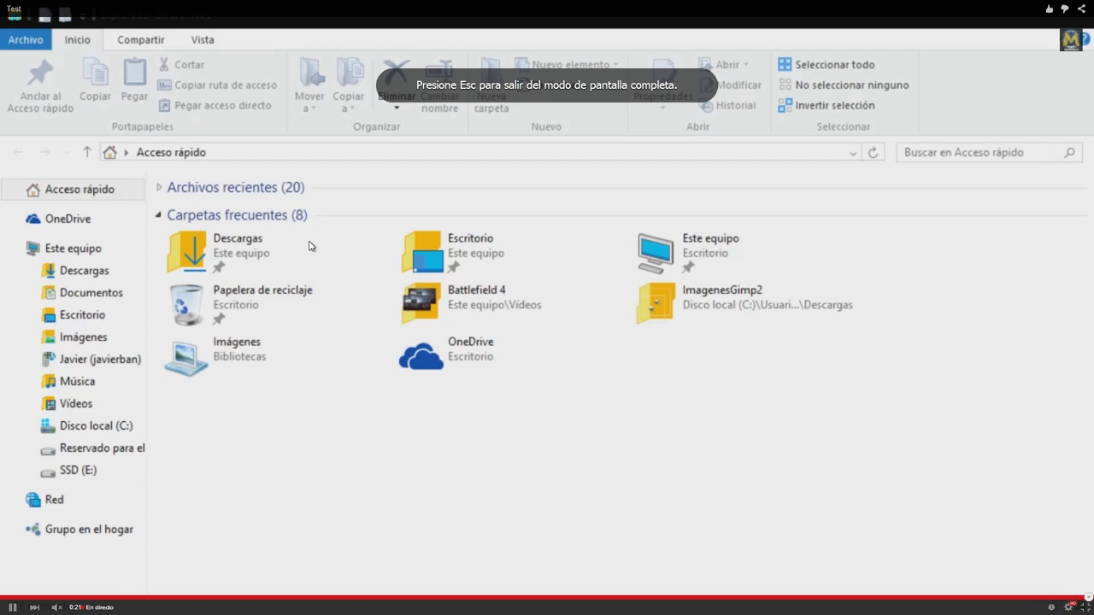
key("Escape")
Open the Capturar Ventana source's properties in Open Broadcaster Software and try a gamma of 1.00
left_click(204, 604)
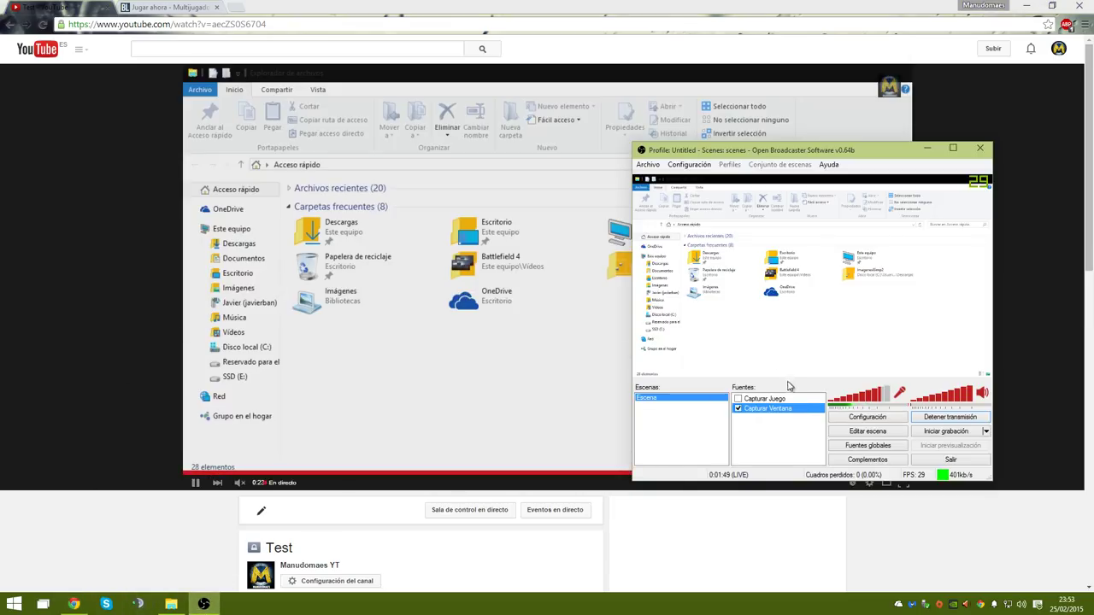
double_click(786, 410)
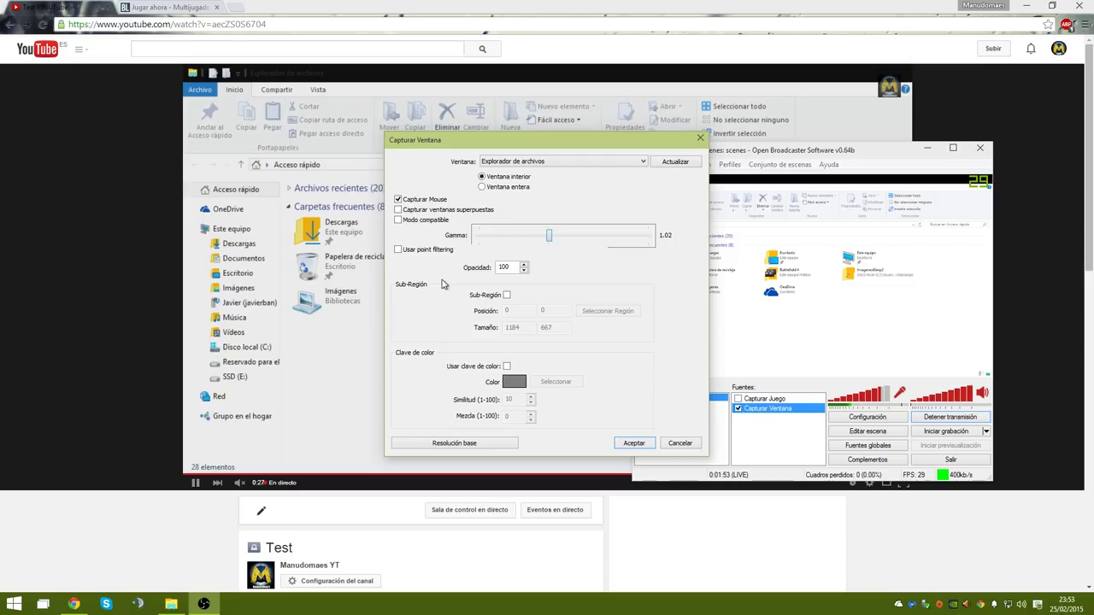
left_click(694, 442)
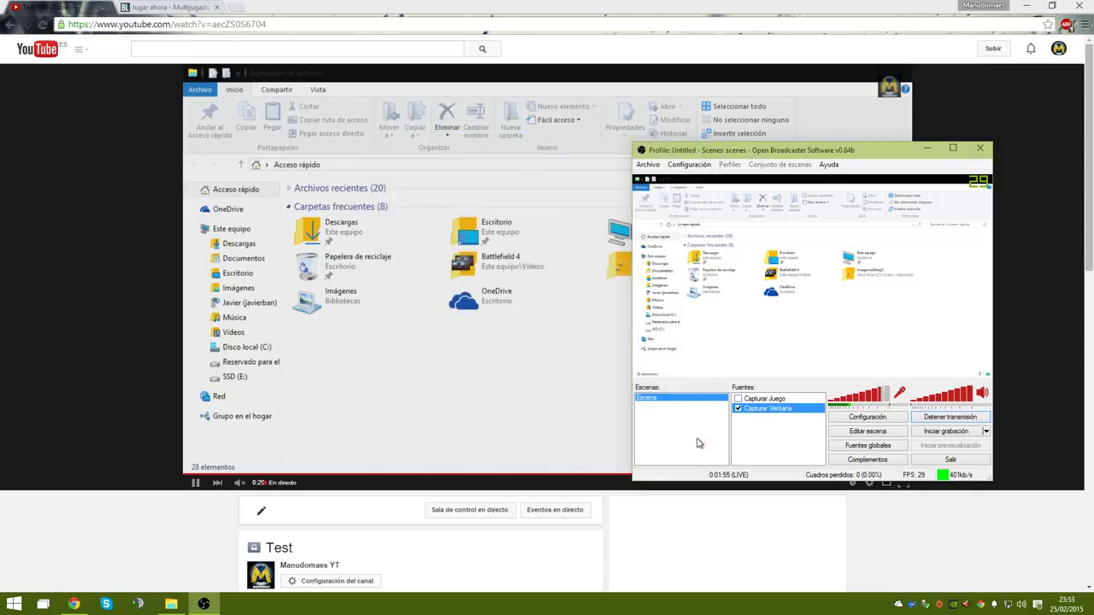
double_click(764, 413)
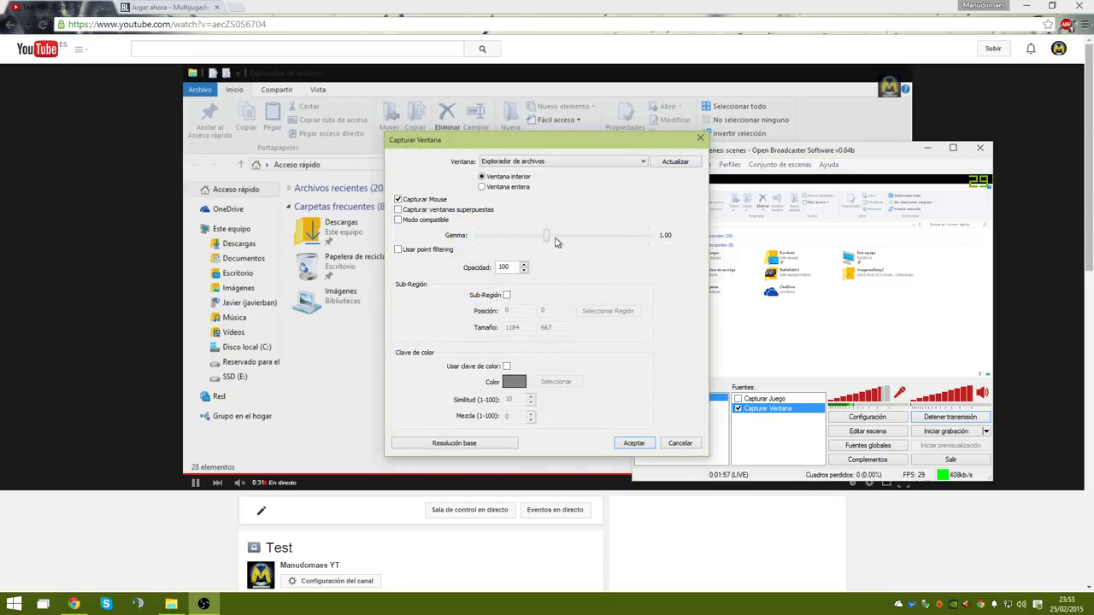
left_click(547, 236)
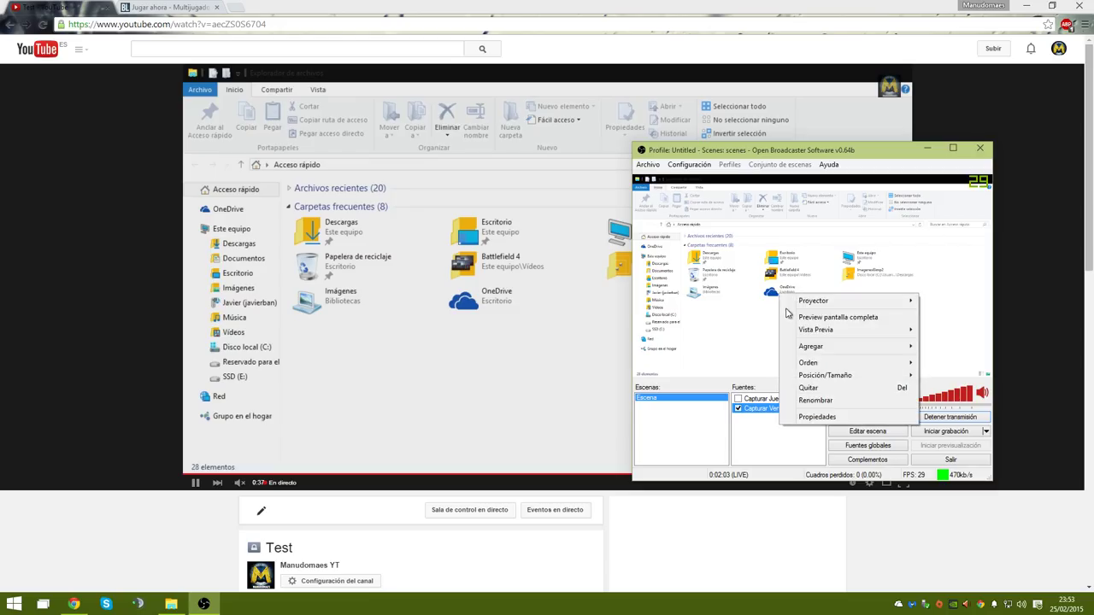
Compare the full-screen preview of Open Broadcaster Software with the full-screen YouTube player, leaving both full-screen views
left_click(790, 318)
right_click(167, 139)
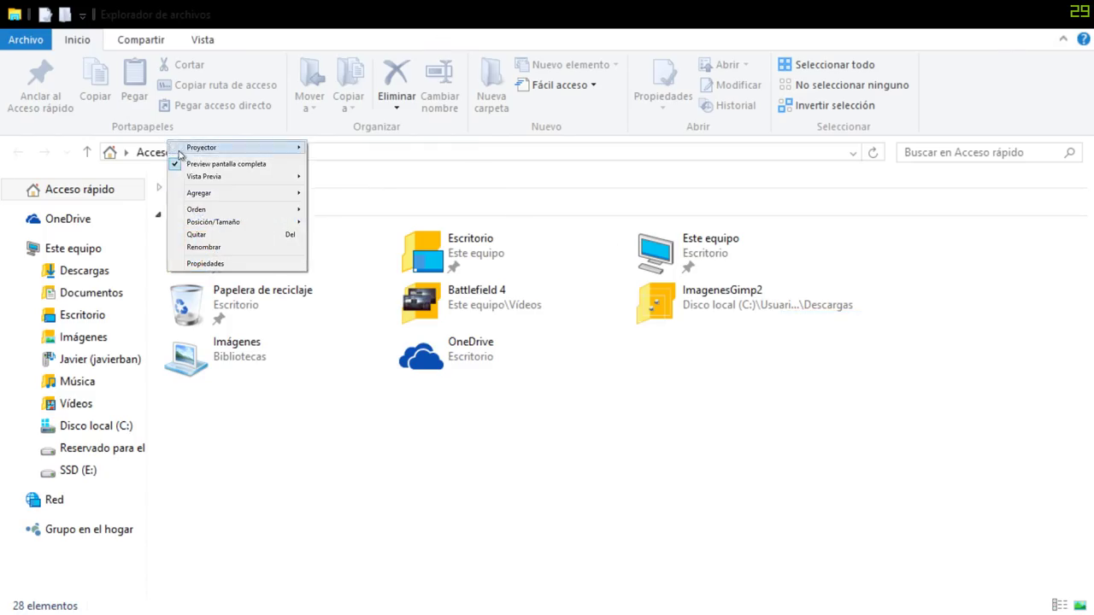
left_click(205, 161)
left_click(213, 210)
double_click(371, 234)
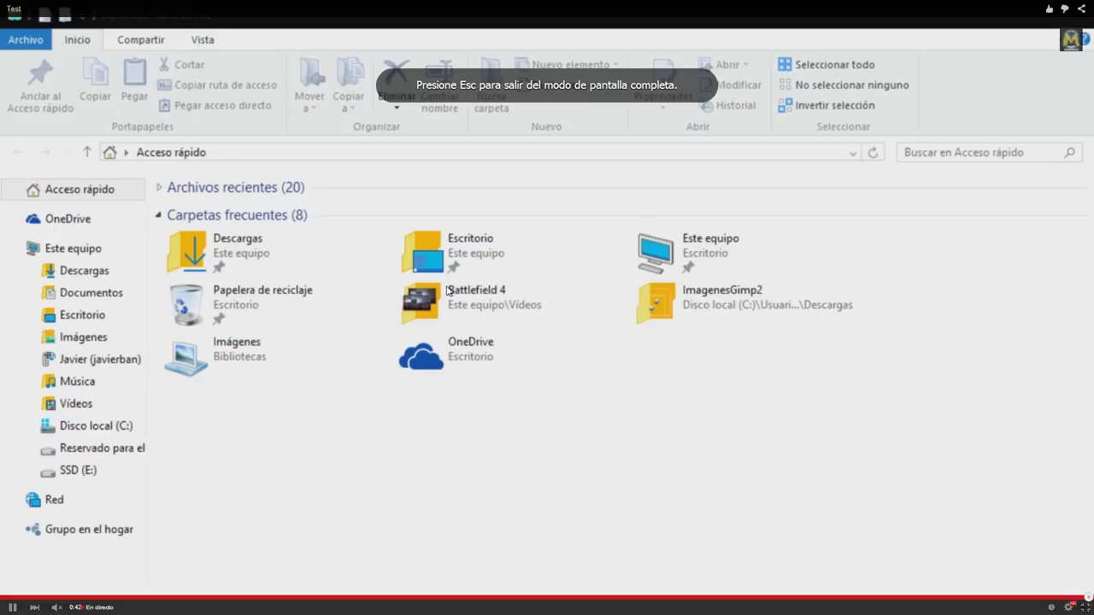
key("Escape")
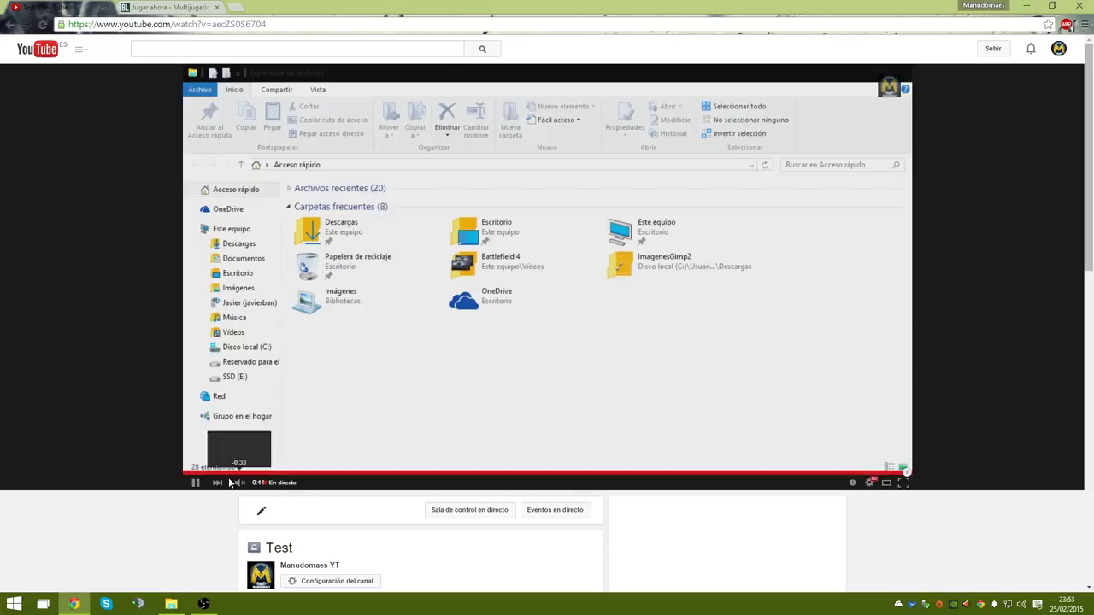
Fine-tune the gamma of the Capturar Ventana source in Open Broadcaster Software and accept the change
left_click(203, 604)
double_click(777, 409)
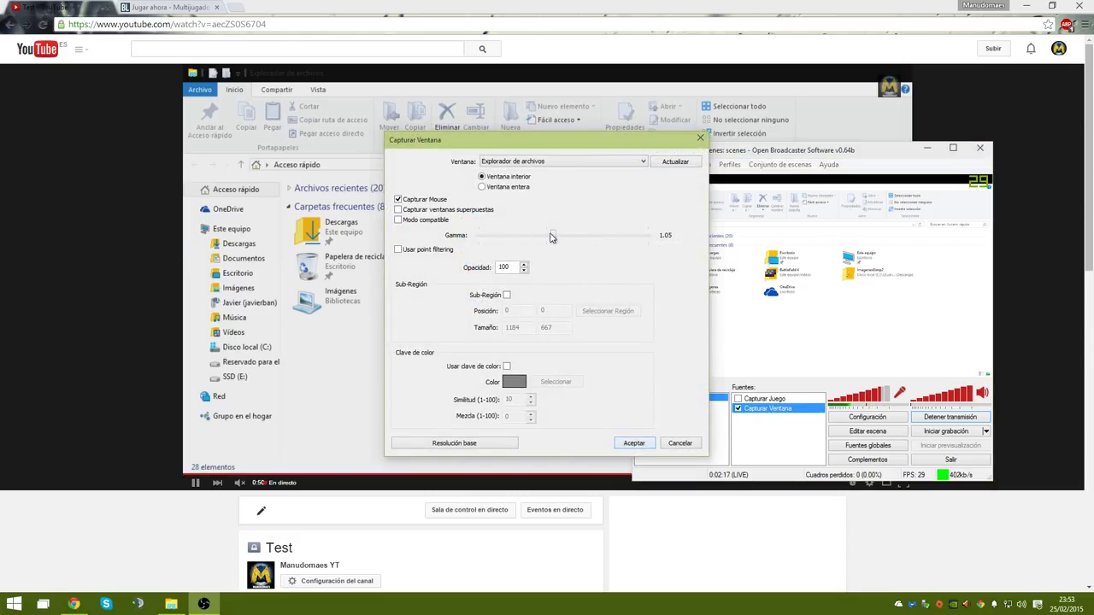
left_click_drag(551, 237, 515, 259)
key("Right")
key("Right")
key("Right")
key("Right")
key("Right")
key("Right")
key("Right")
key("Right")
key("Right")
key("Right")
key("Right")
key("Right")
key("Right")
key("Right")
key("Right")
key("Right")
key("Right")
key("Right")
key("Right")
key("Right")
key("Left")
key("Left")
left_click(633, 443)
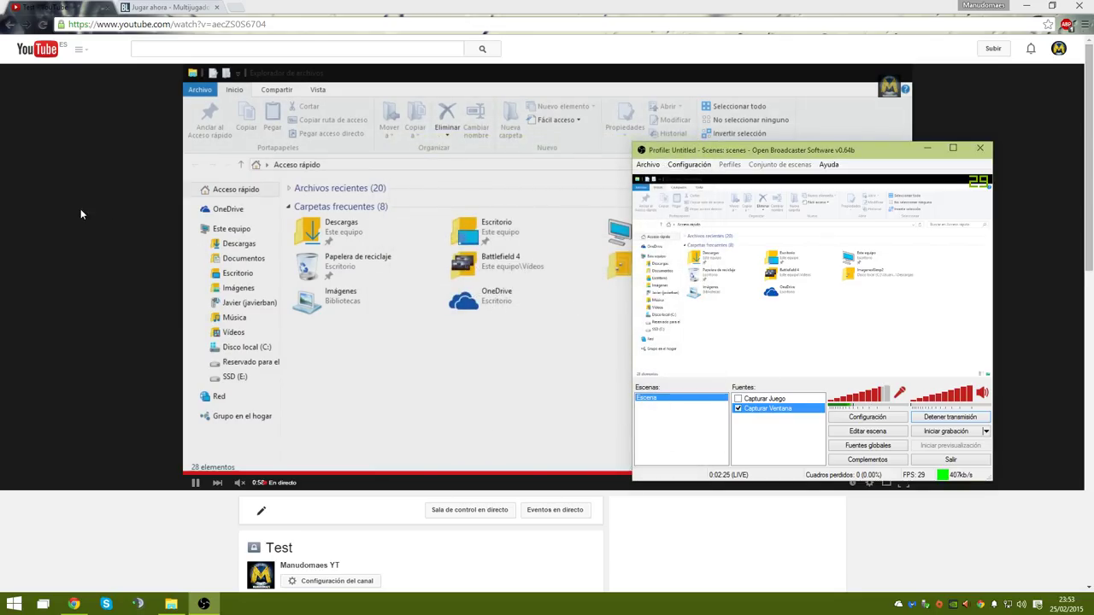
Check the YouTube stream's picture in full screen and compare it with the Open Broadcaster Software preview
double_click(427, 259)
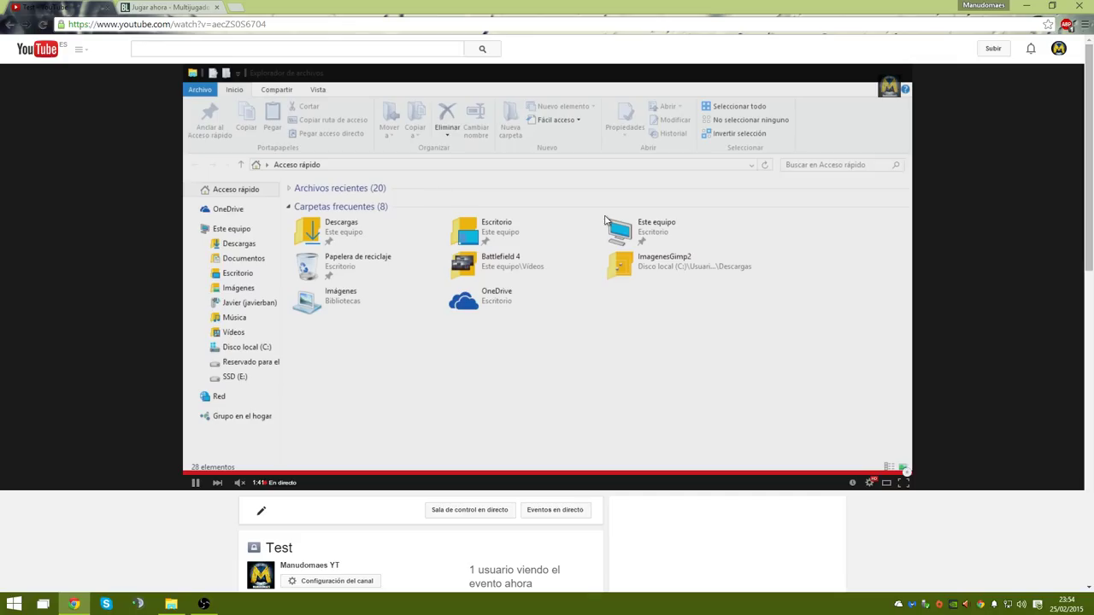
double_click(500, 334)
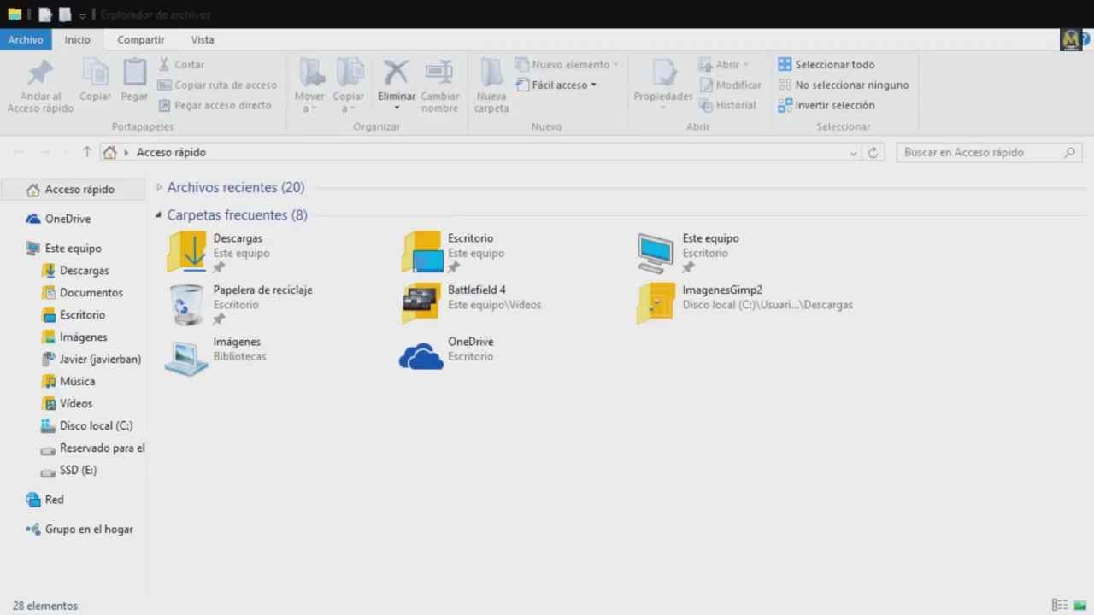
key("Escape")
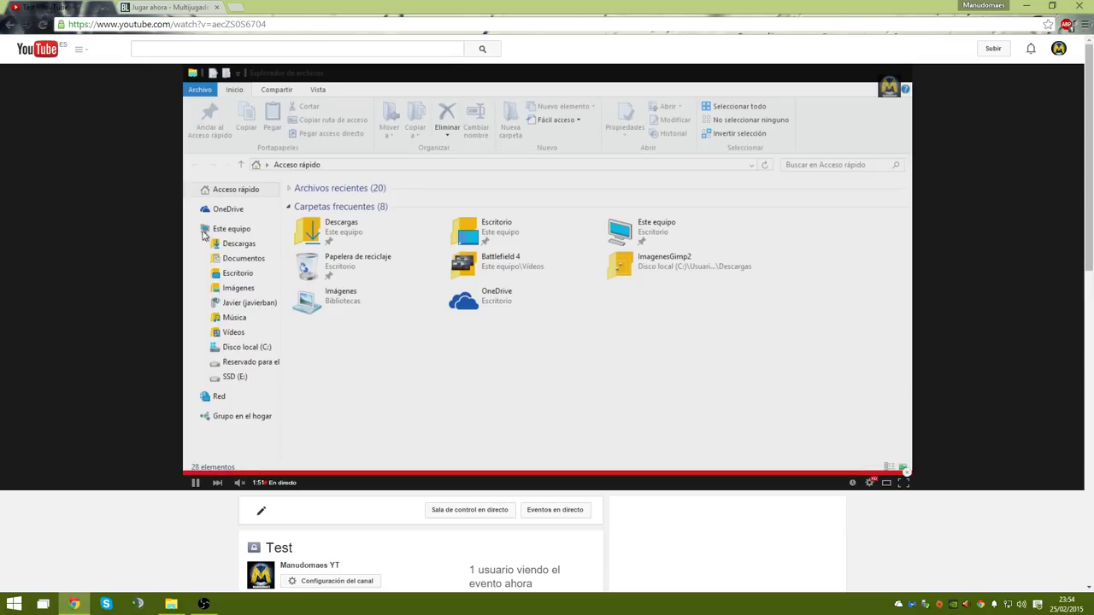
left_click(202, 605)
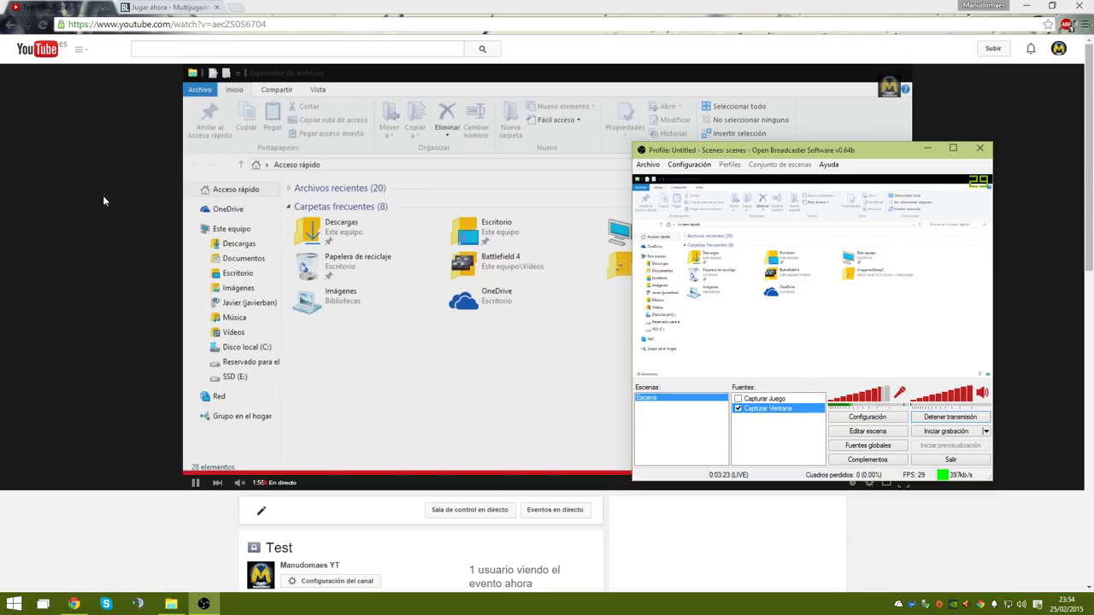
left_click(199, 345)
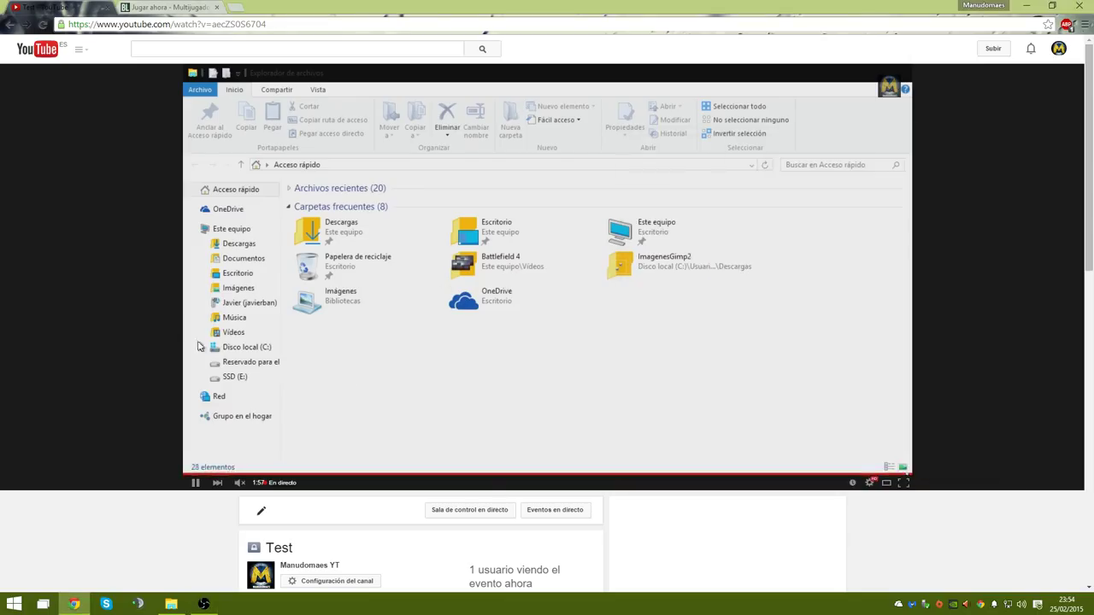
Open the Test event's live control room from the live events list and read the stream status message
left_click(556, 510)
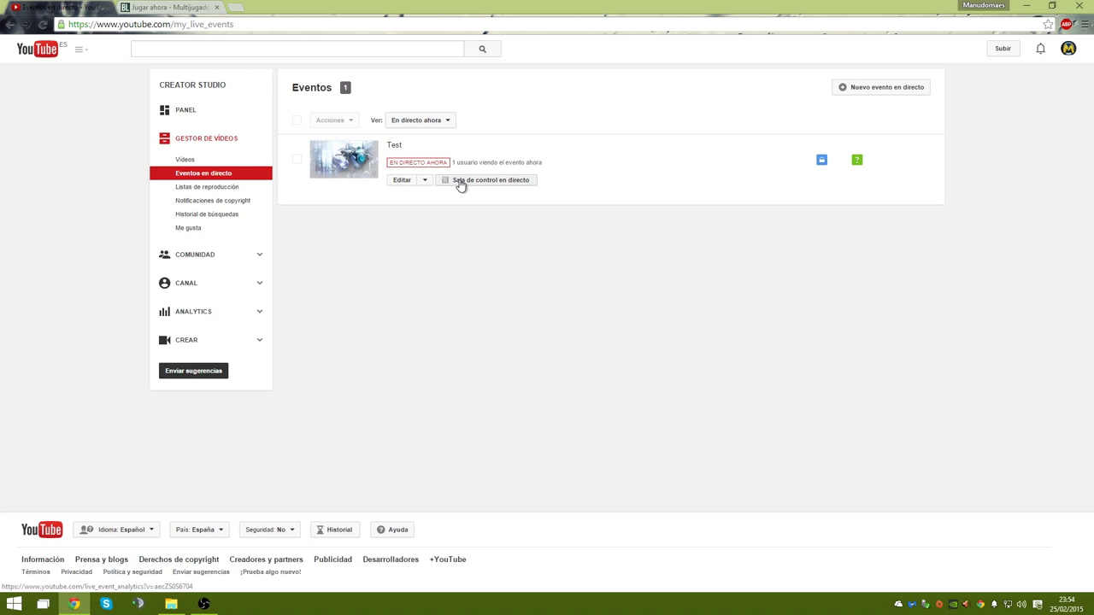
left_click(461, 186)
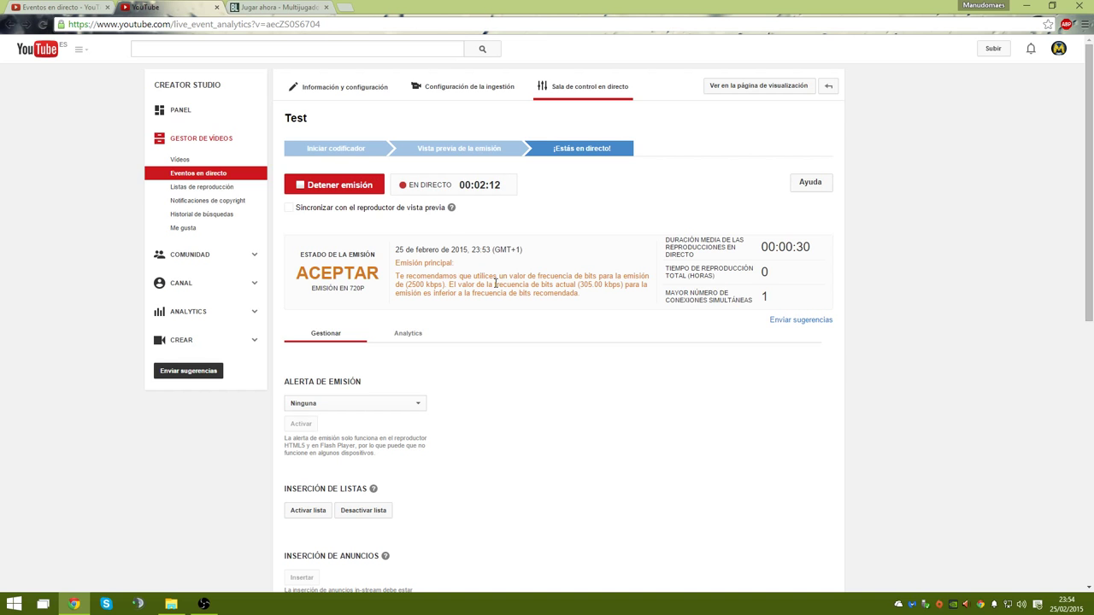
left_click_drag(495, 284, 588, 336)
left_click(571, 315)
left_click_drag(554, 278, 561, 327)
left_click(560, 326)
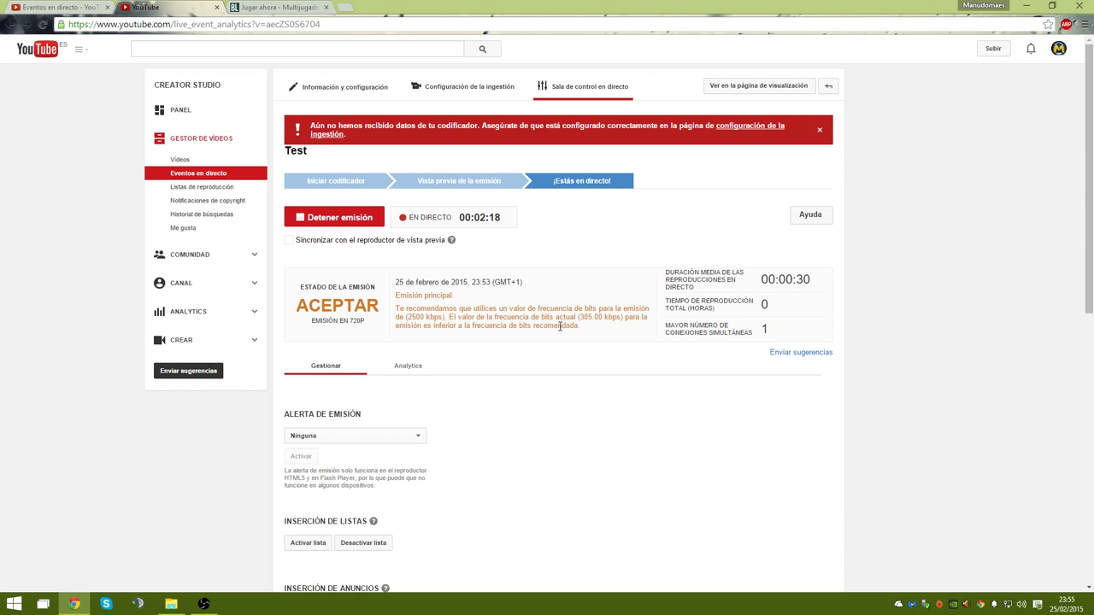
Check the transmission in Open Broadcaster Software, and stop and confirm the end of the Test event's broadcast on YouTube
left_click(204, 603)
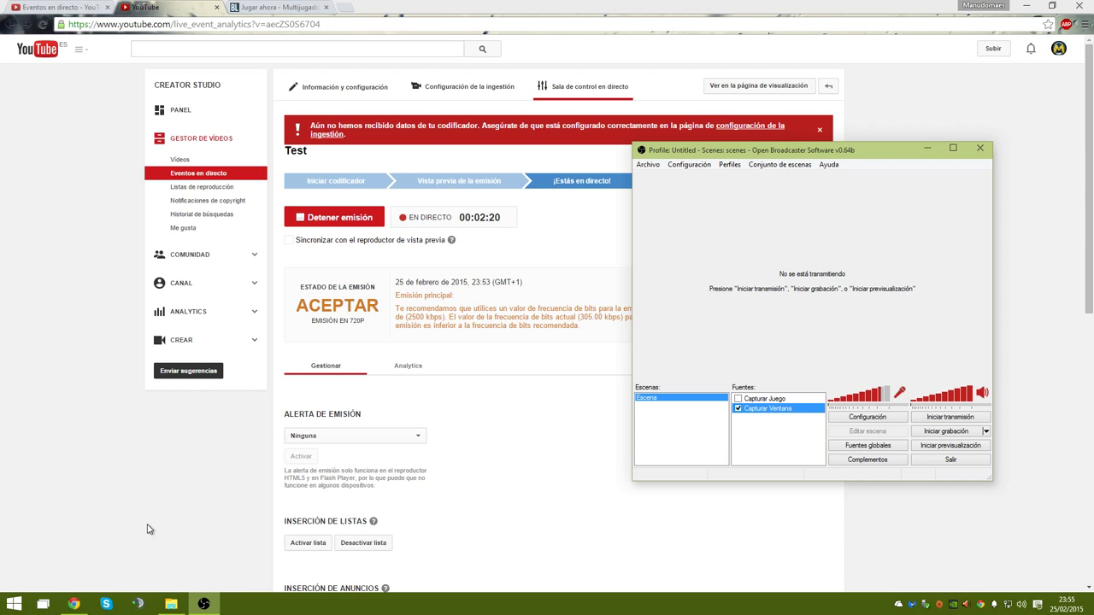
left_click(116, 265)
left_click(326, 214)
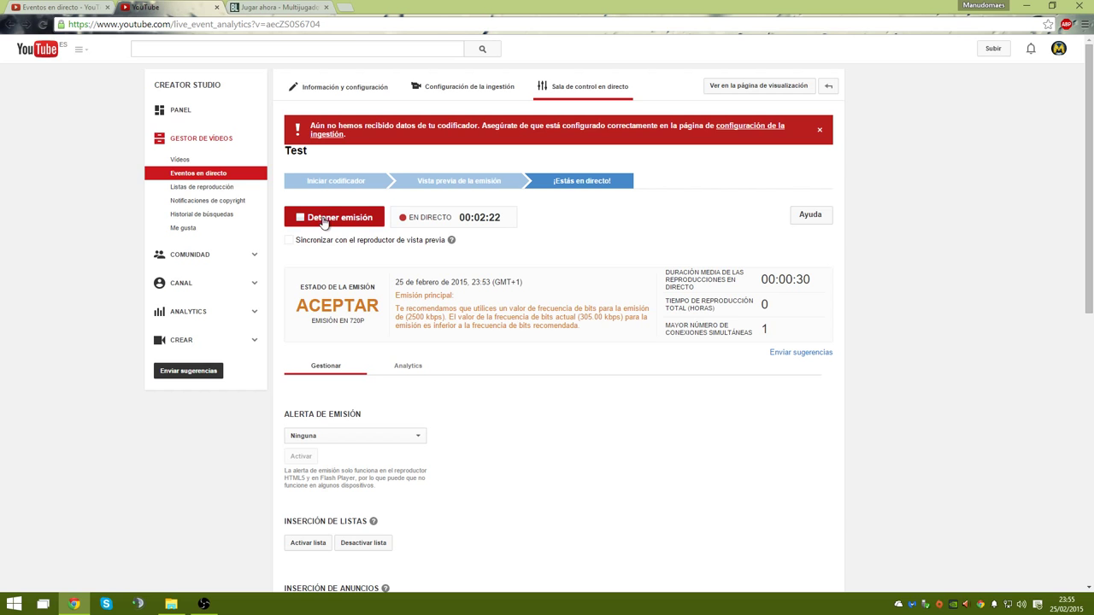
left_click(589, 105)
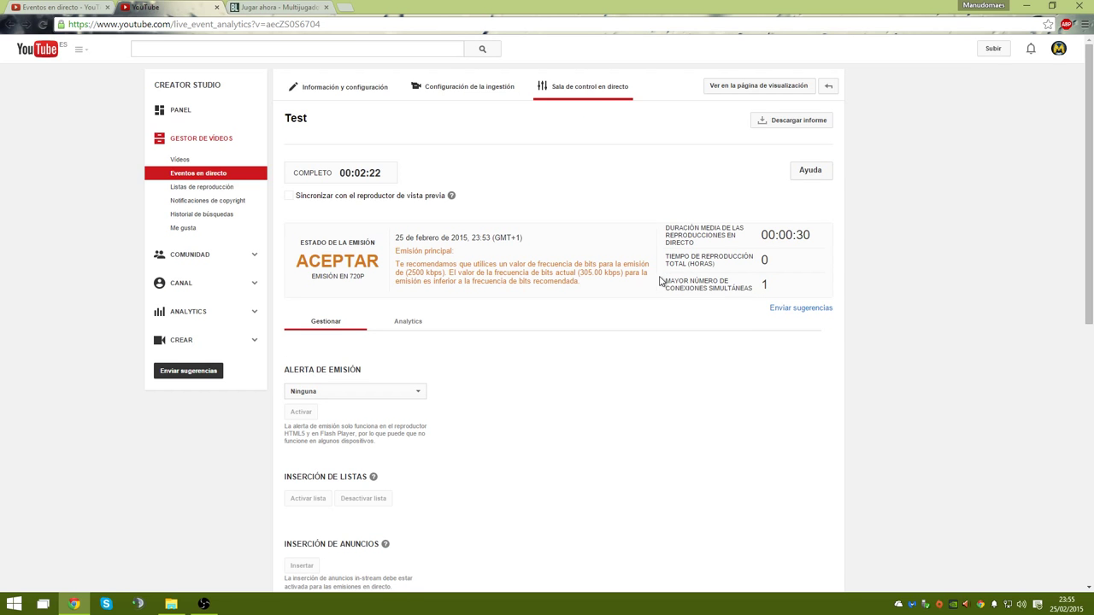
Filter the live events list to Finalizado and delete the Test event
left_click(188, 175)
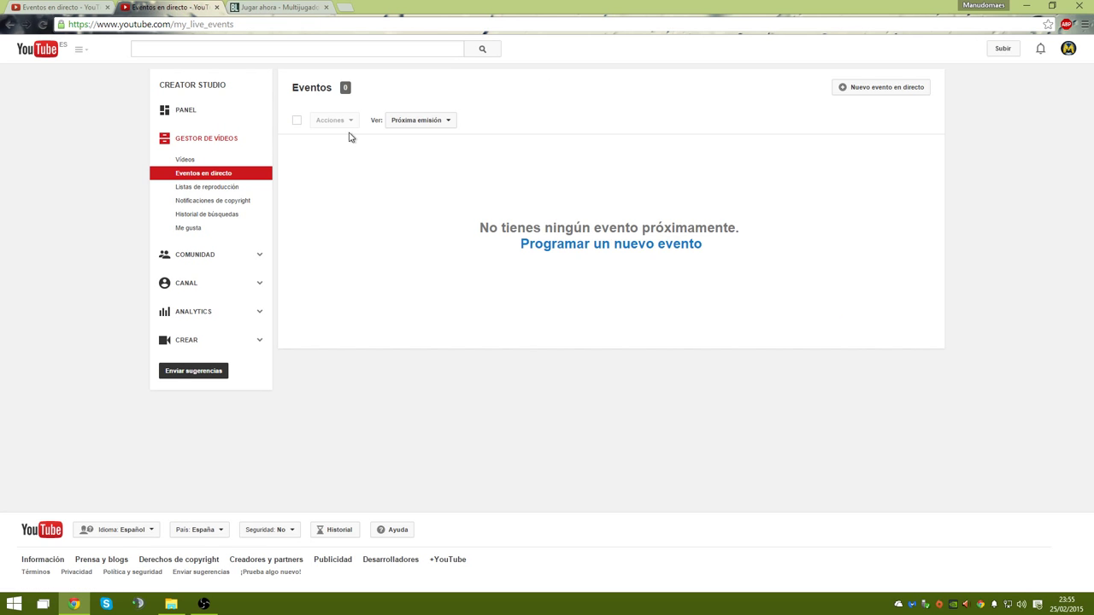
left_click(419, 121)
left_click(417, 170)
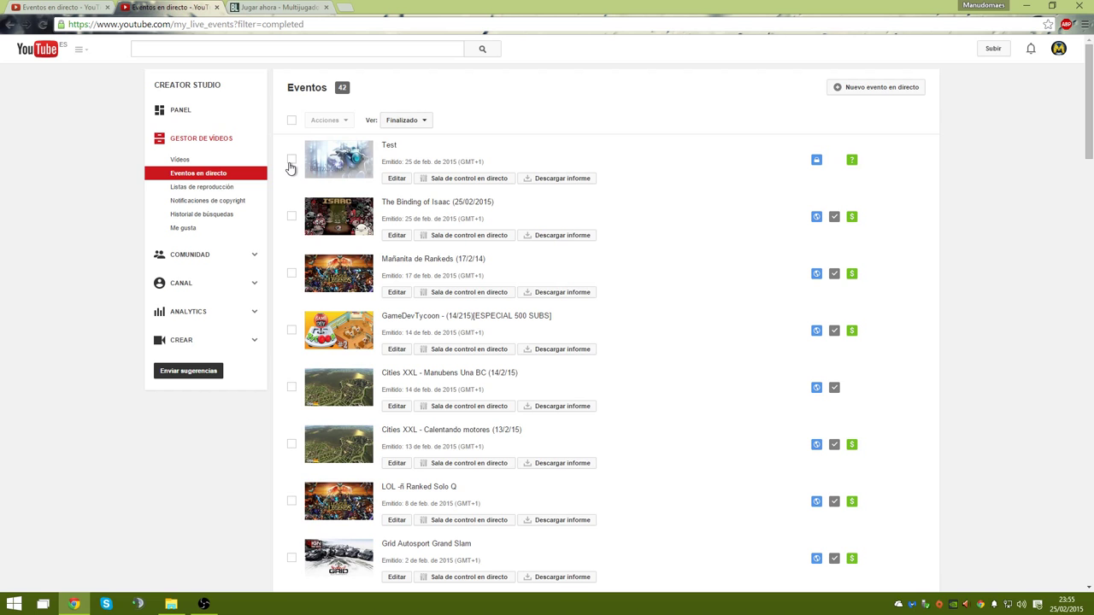
left_click(292, 159)
left_click(319, 124)
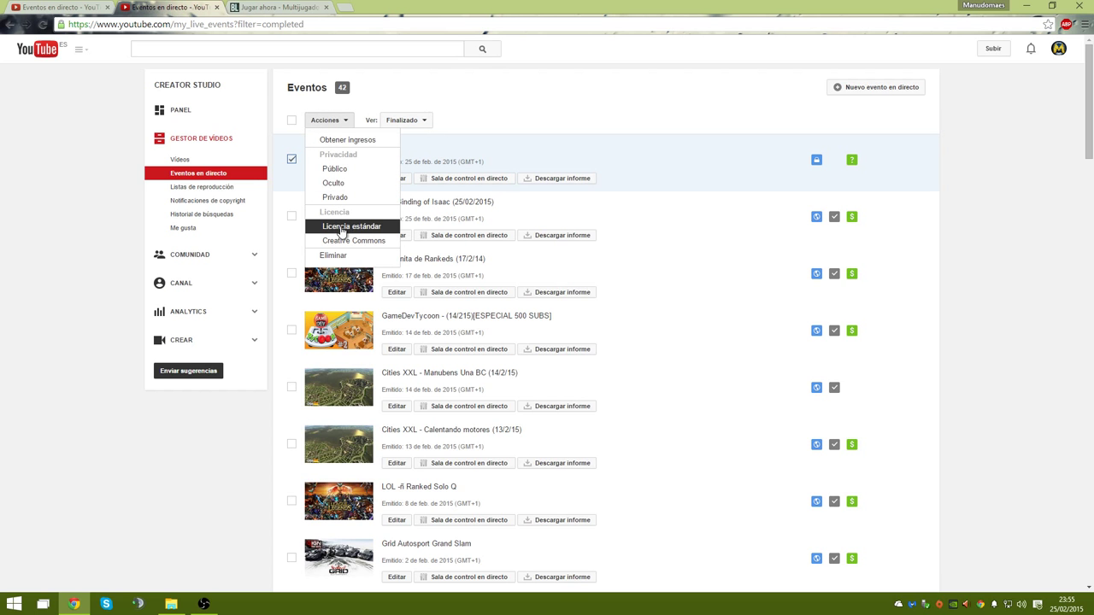
left_click(333, 255)
left_click(639, 339)
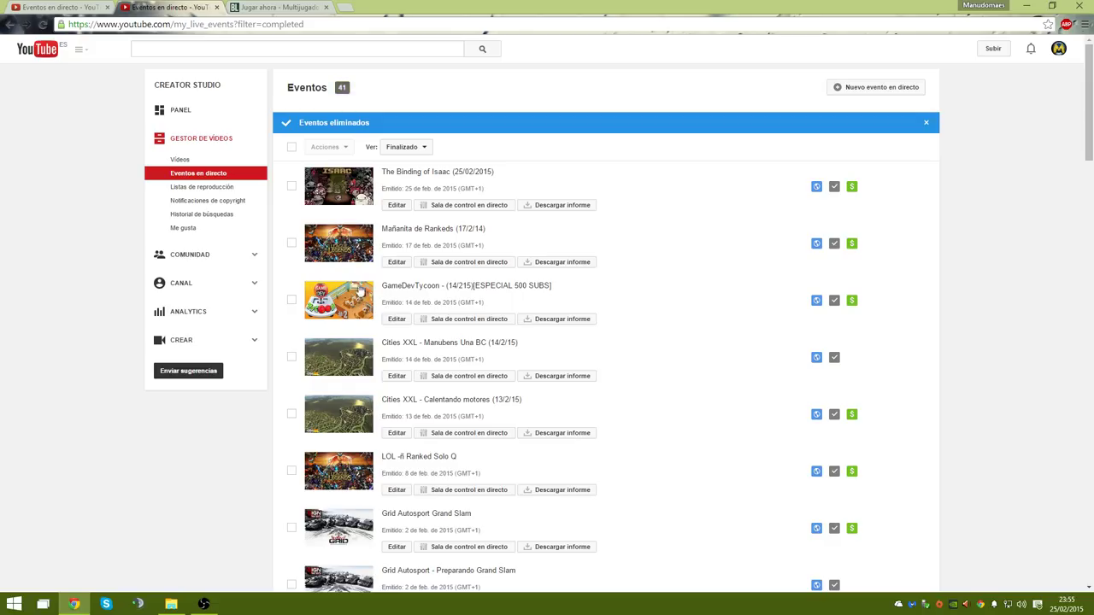
Refresh the live events list and close the duplicate Eventos en directo browser tab
left_click(184, 174)
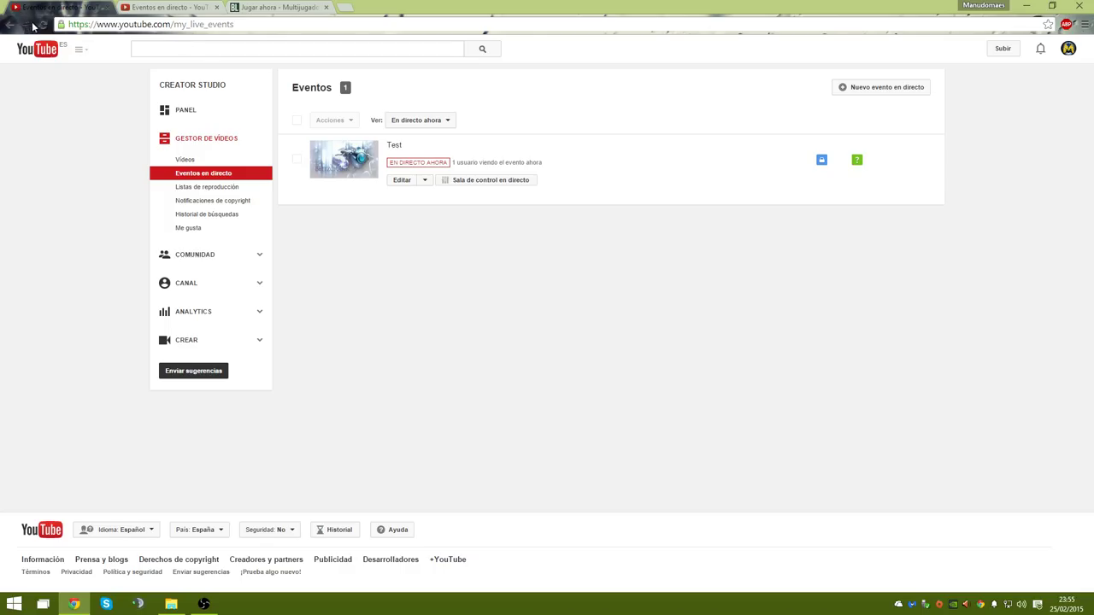
left_click(217, 6)
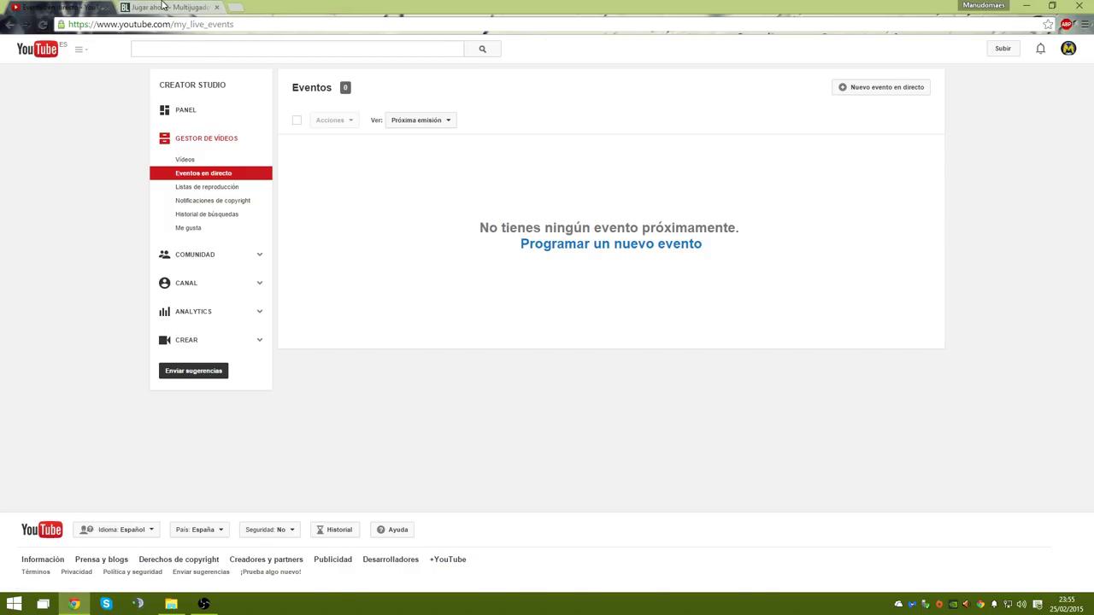
left_click(220, 8)
left_click(60, 7)
Search the web for speedtest in a new browser tab and open the Speedtest.net by Ookla site
left_click(236, 6)
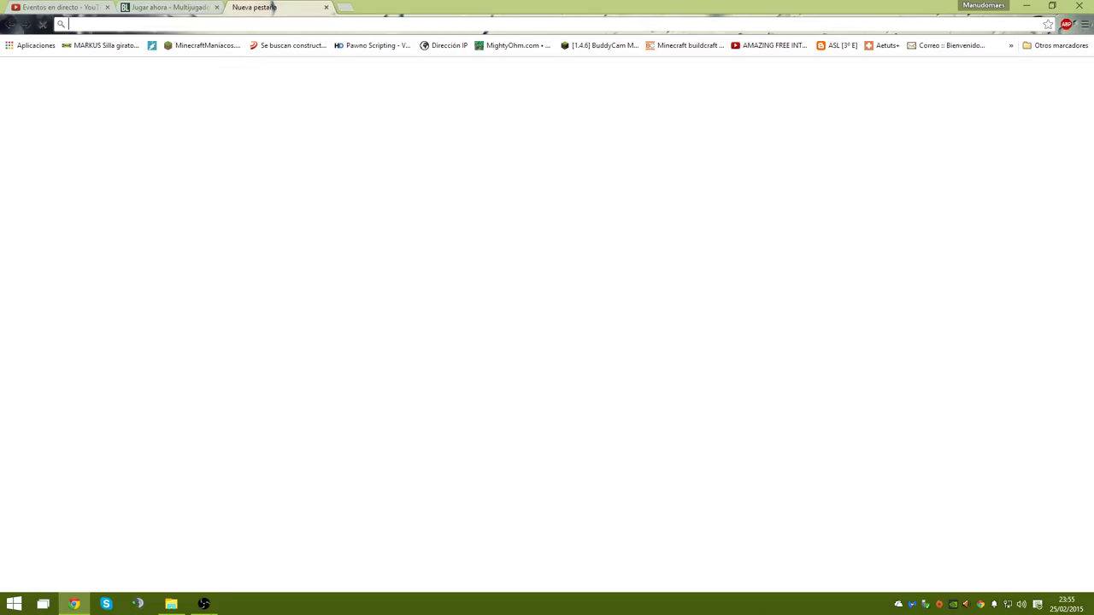
key("alt+Tab")
left_click(739, 5)
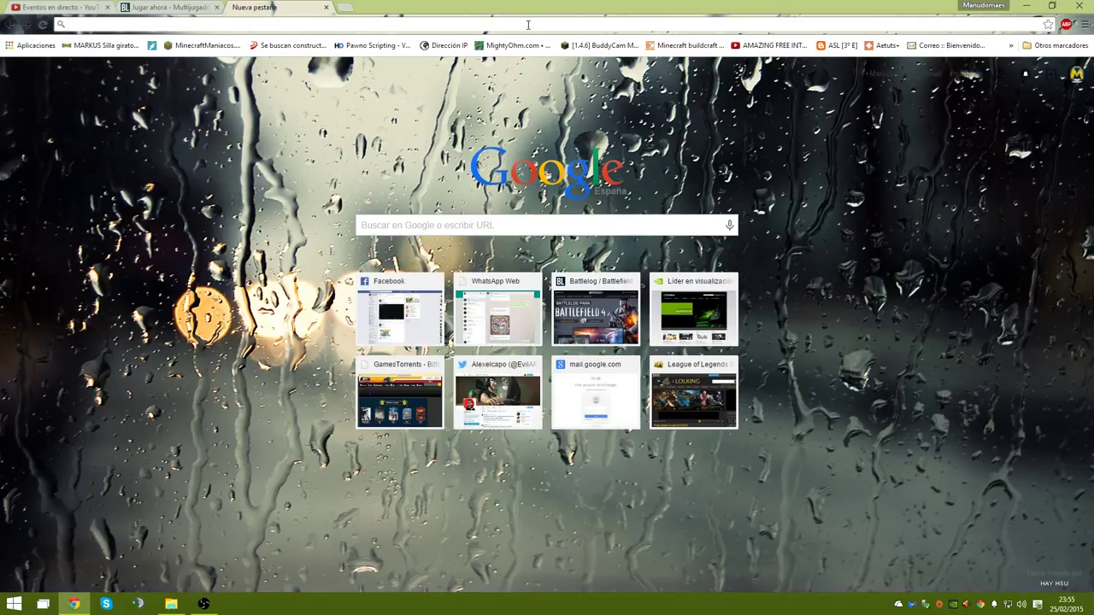
type("spee")
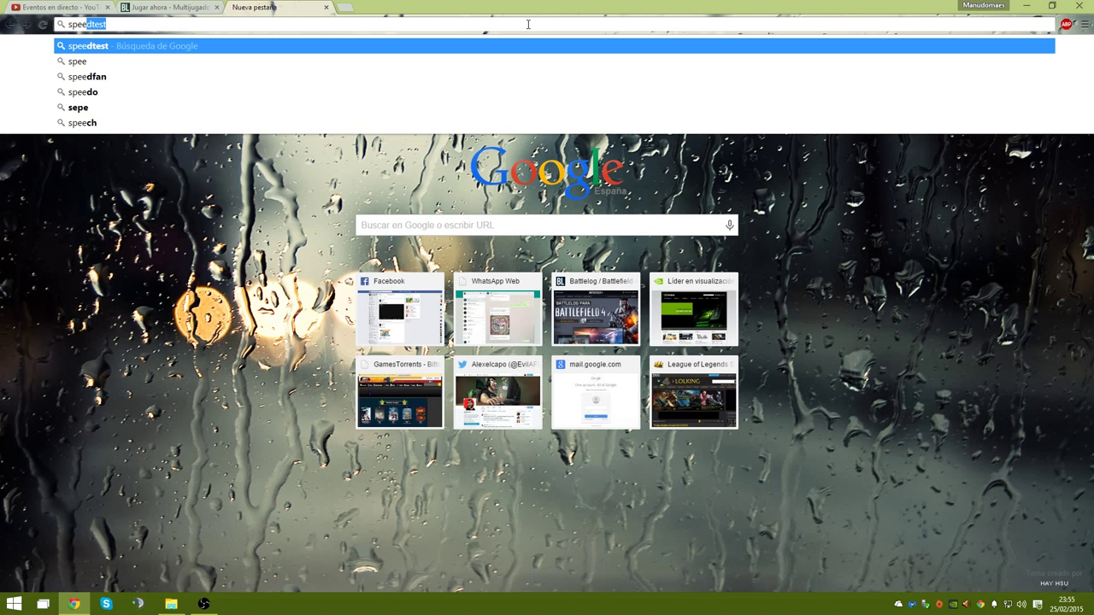
key("Return")
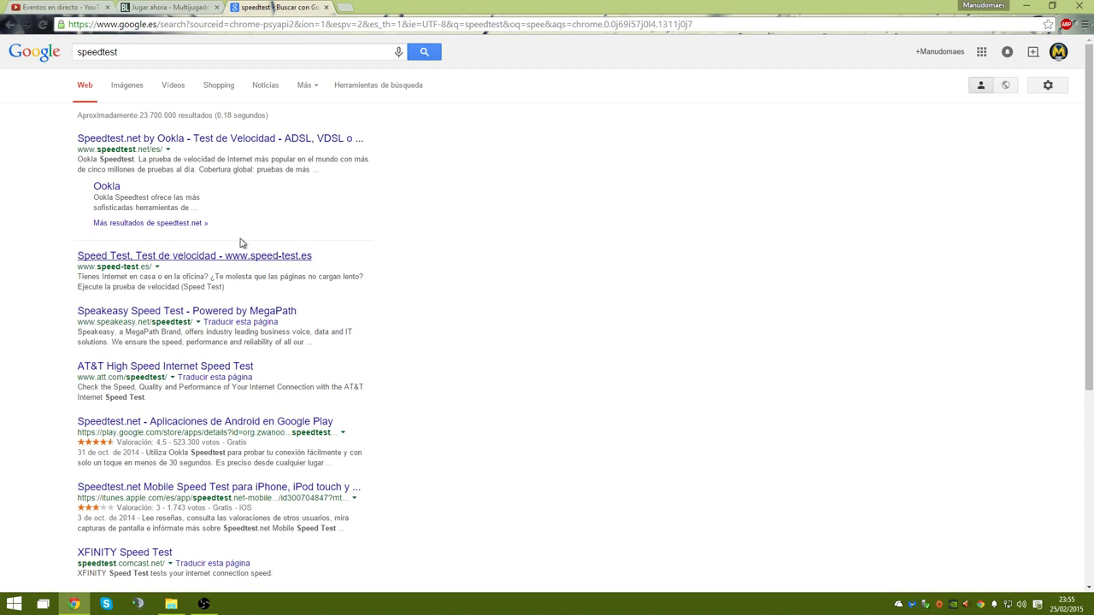
left_click(169, 145)
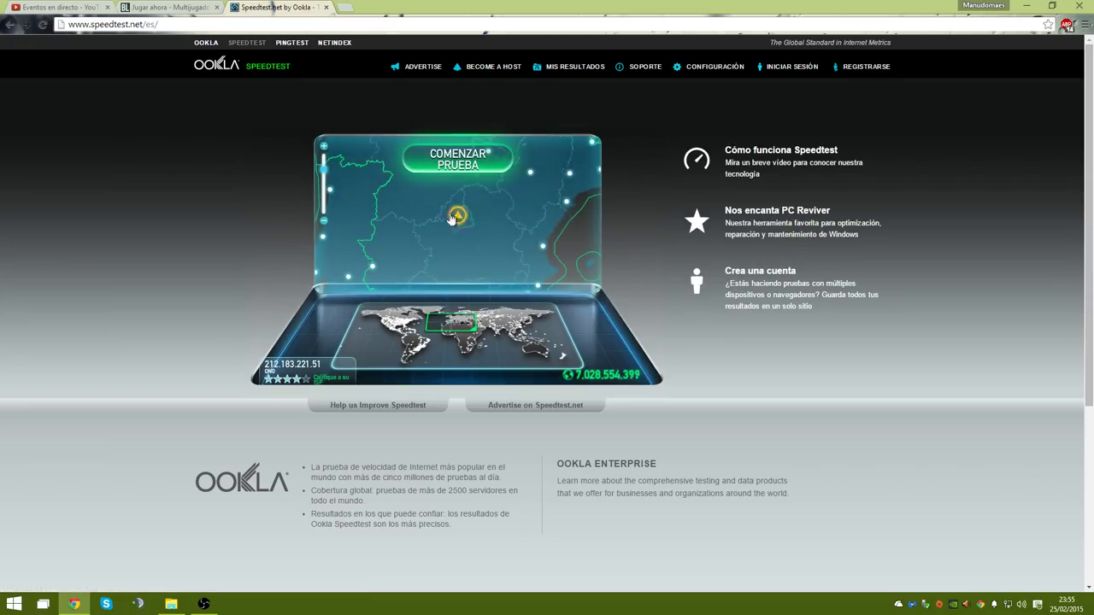
Run the Speedtest.net connection test and examine the results page, including the upload speed comparison
left_click(453, 158)
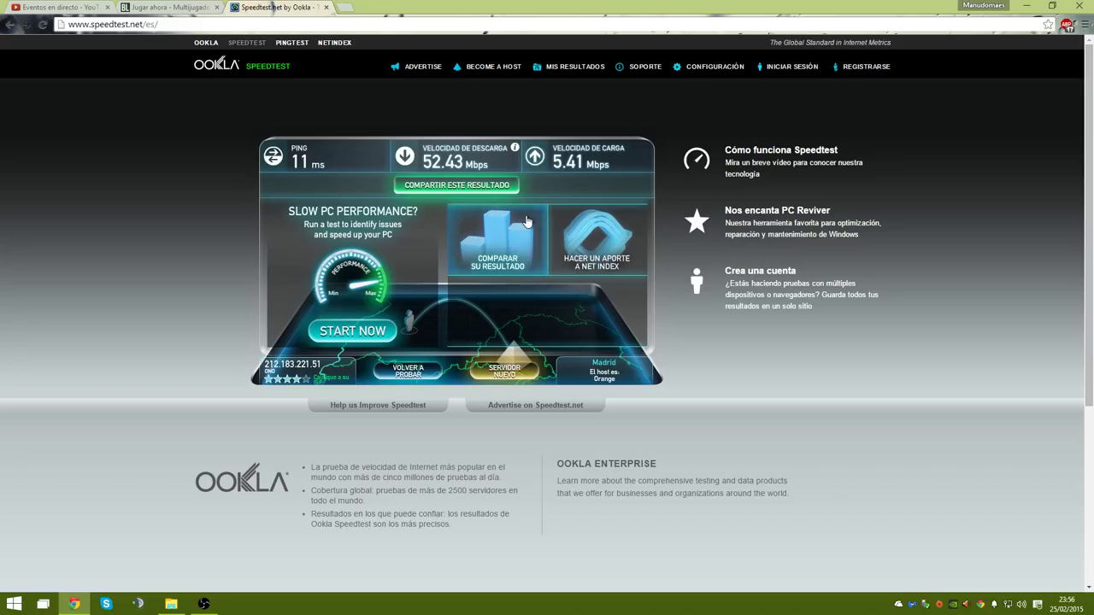
left_click(506, 282)
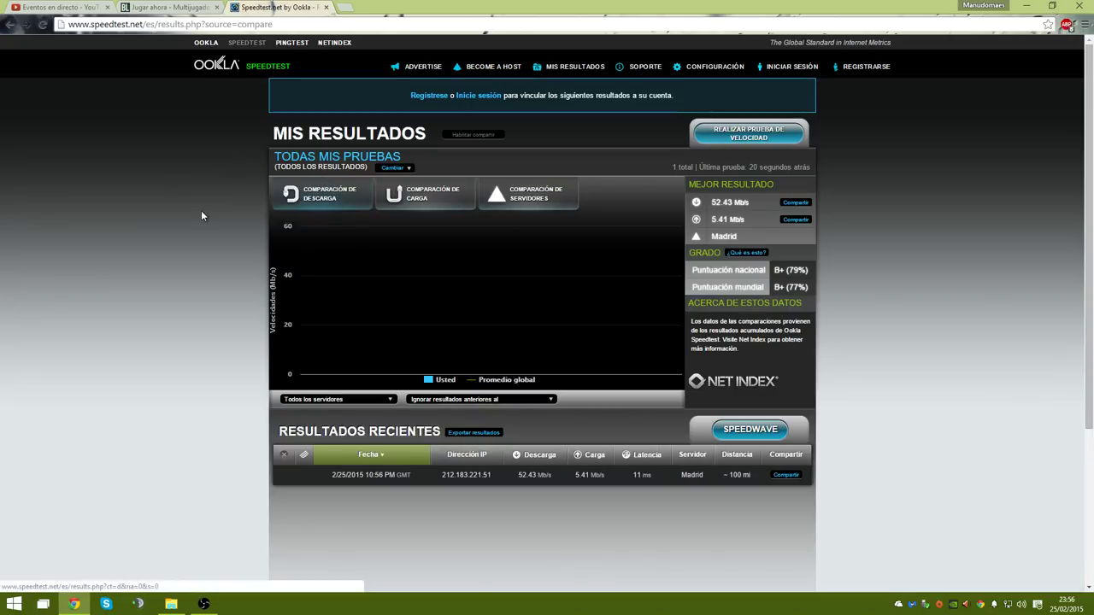
scroll(513, 384, "down", 3)
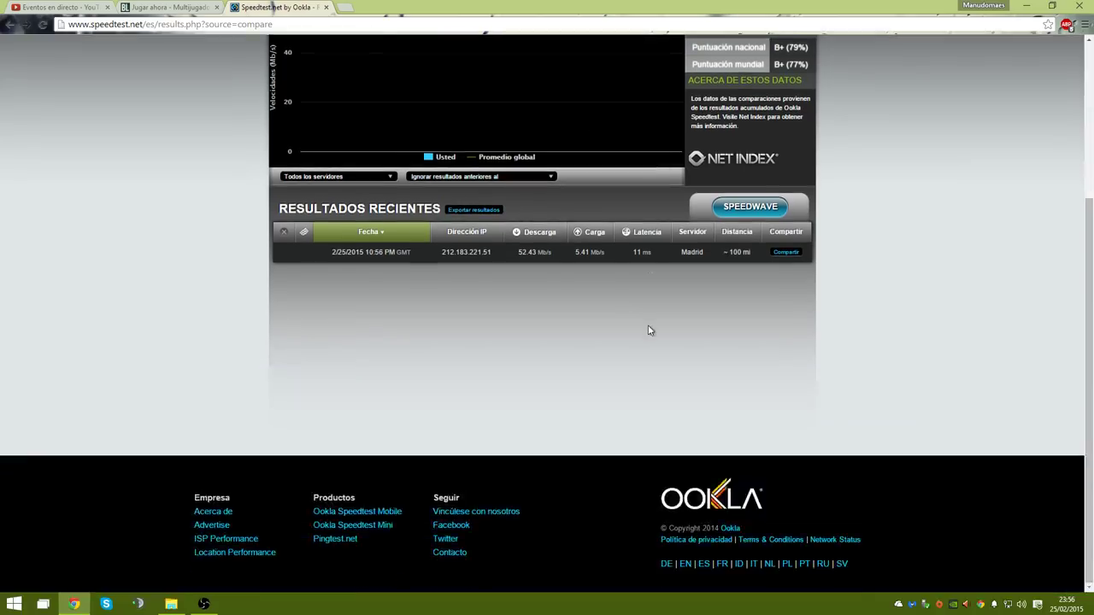
scroll(632, 316, "up", 3)
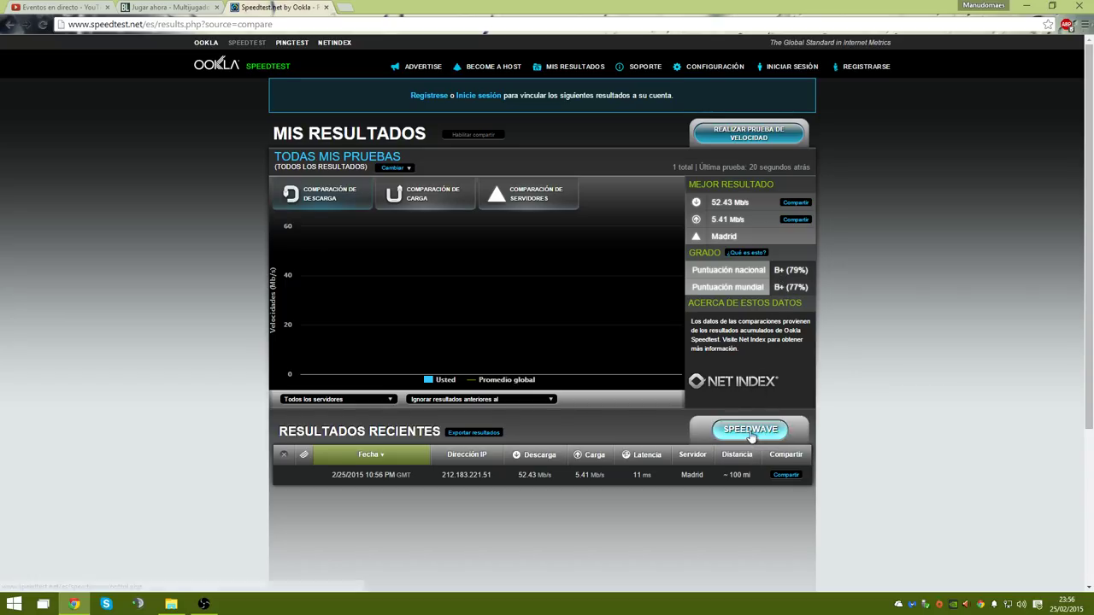
scroll(385, 447, "down", 2)
scroll(362, 374, "up", 2)
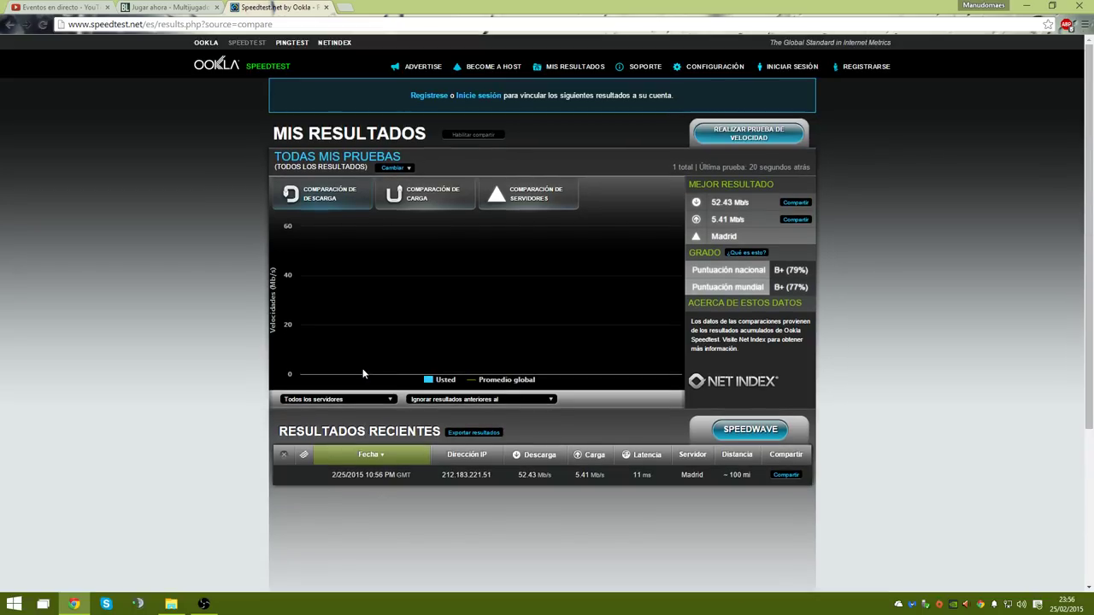
left_click(428, 196)
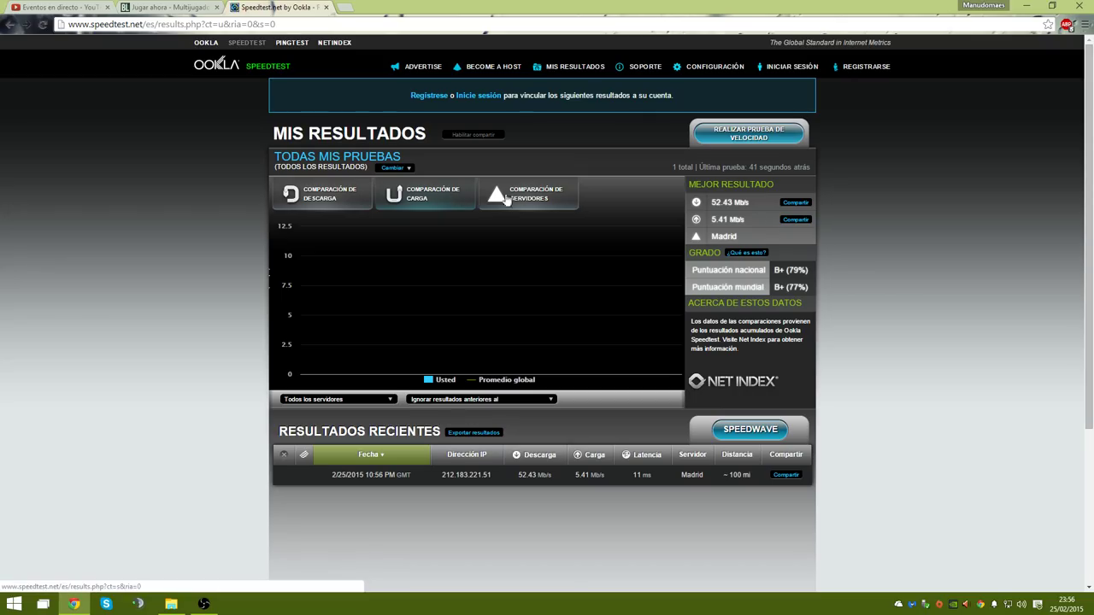